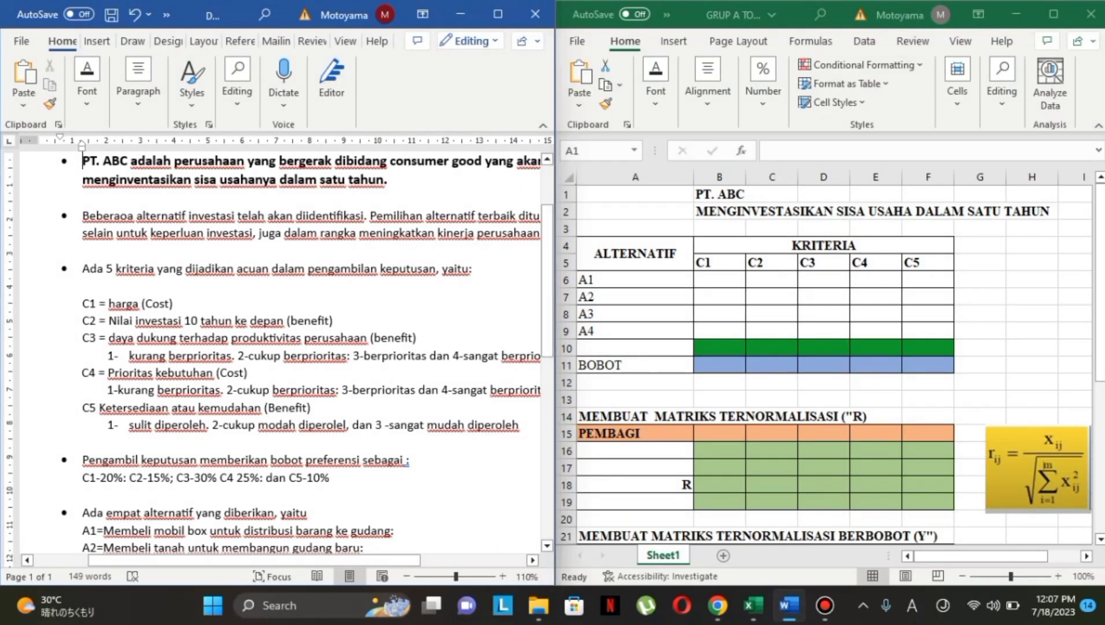
Fill in alternative A1's criteria scores C1 to C5 with 420, 75, 3, 1 and 3
{"action": "left_click", "coordinate": [720, 280]}
{"action": "left_click", "coordinate": [719, 280]}
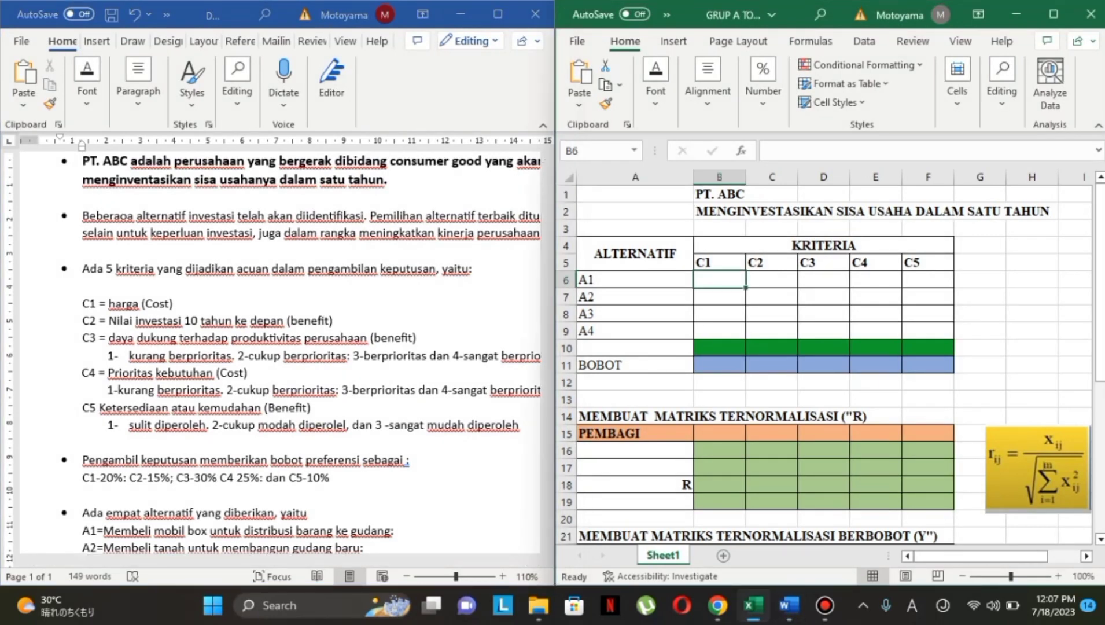
{"action": "type", "text": "420"}
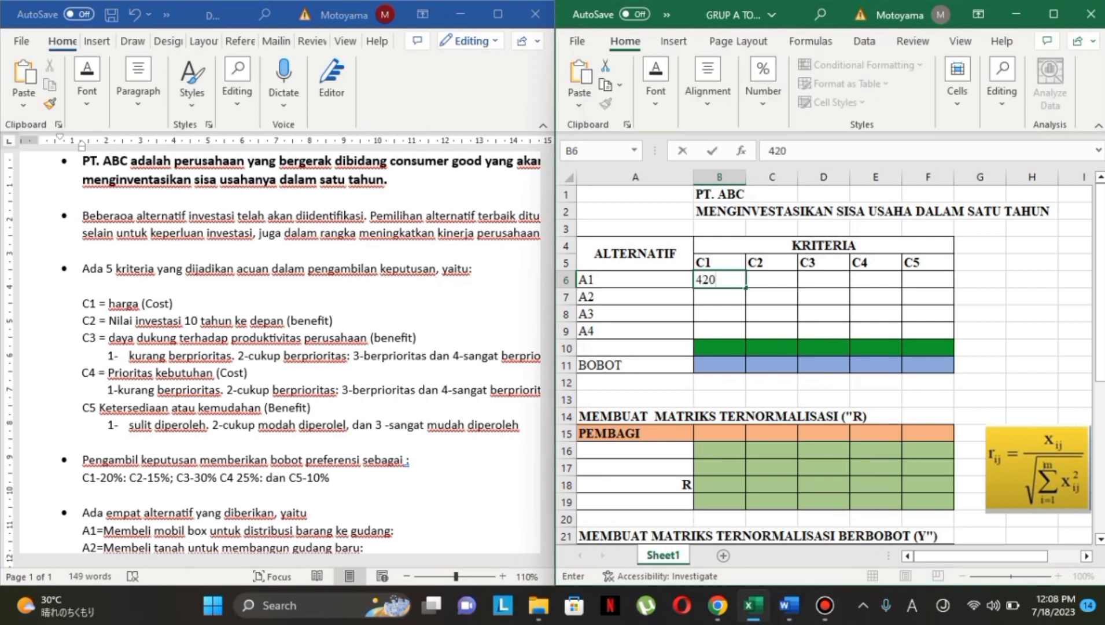
{"action": "key", "text": "Tab"}
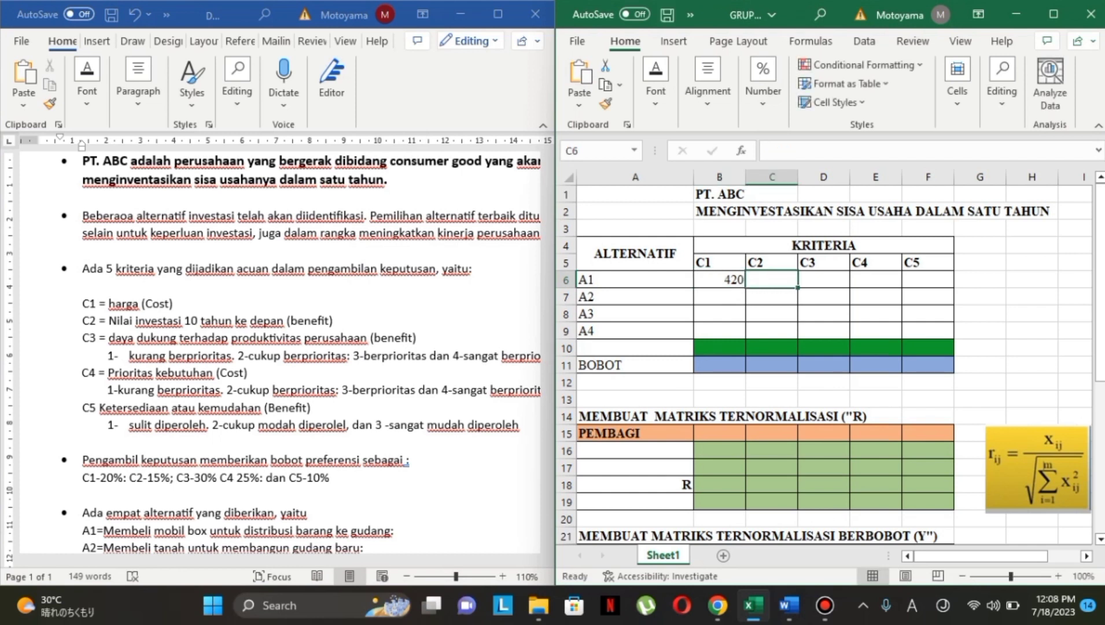
{"action": "type", "text": "75"}
{"action": "key", "text": "Tab"}
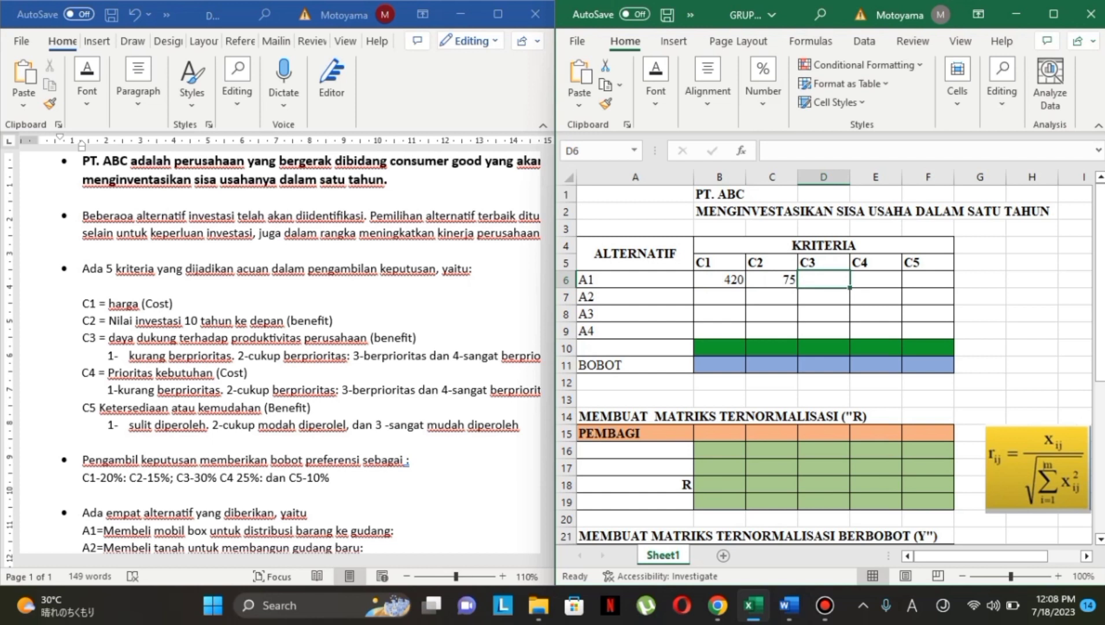
{"action": "type", "text": "3"}
{"action": "key", "text": "Tab"}
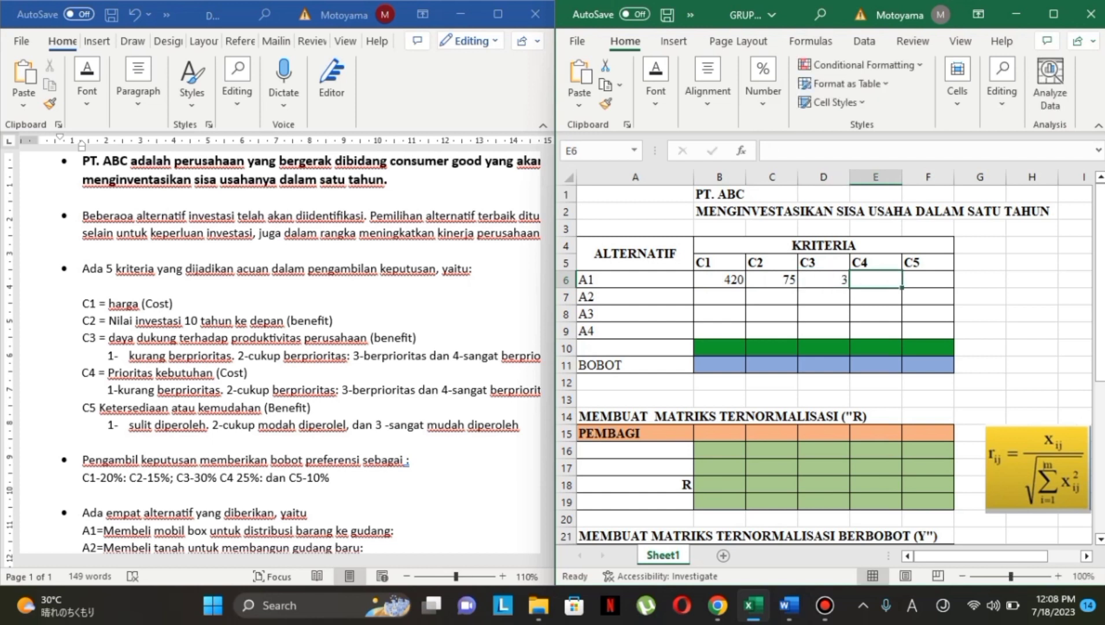
{"action": "type", "text": "1"}
{"action": "key", "text": "Tab"}
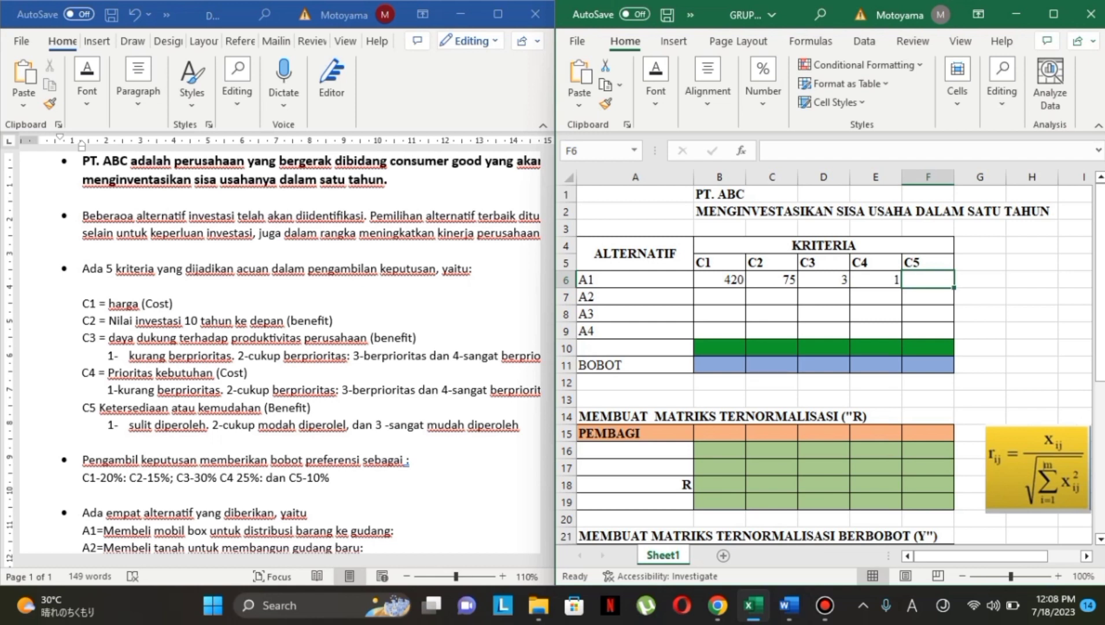
{"action": "type", "text": "4"}
{"action": "key", "text": "BackSpace"}
{"action": "type", "text": "3"}
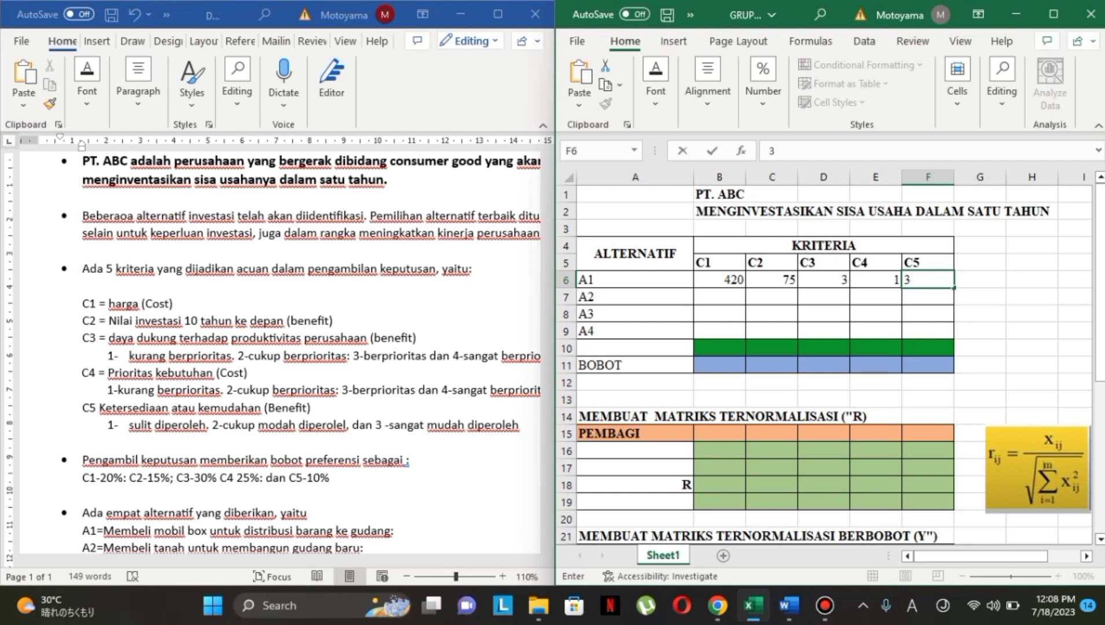
{"action": "key", "text": "Return"}
Fill in alternative A2's criteria scores C1 to C5 with 580, 220, 2, 3 and 2
{"action": "key", "text": "Left"}
{"action": "key", "text": "Left"}
{"action": "key", "text": "Left"}
{"action": "key", "text": "Left"}
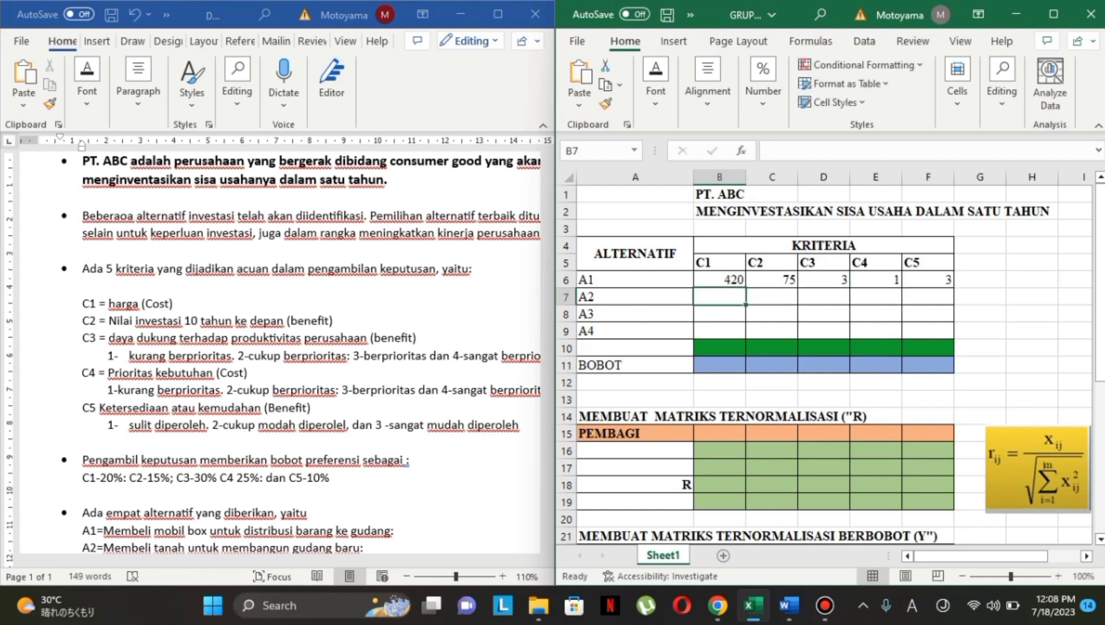
{"action": "type", "text": "580"}
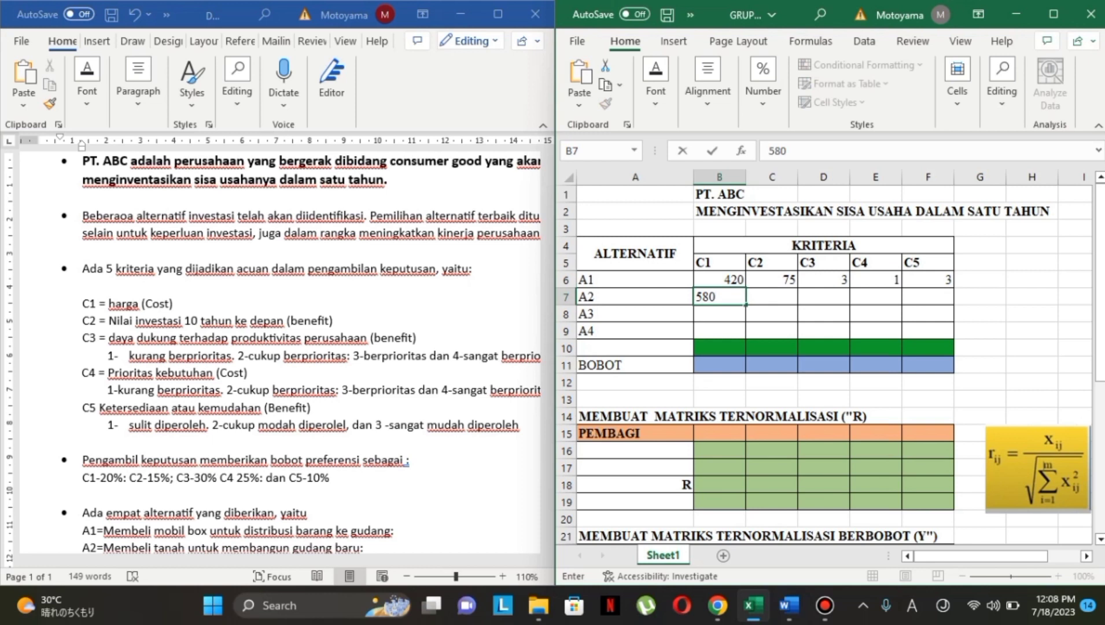
{"action": "key", "text": "Tab"}
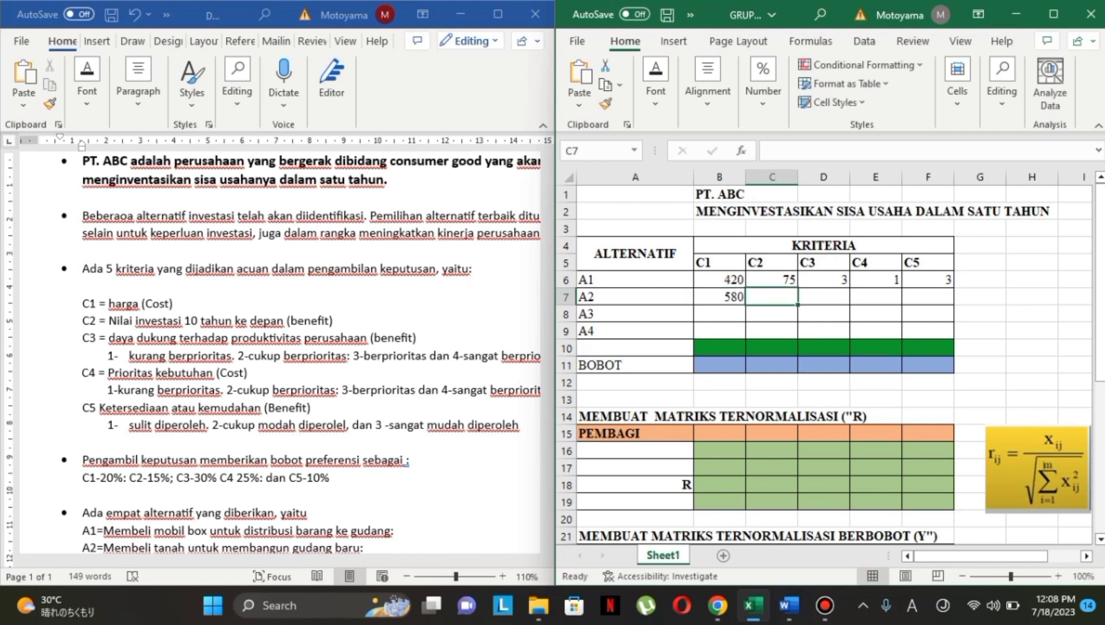
{"action": "type", "text": "220"}
{"action": "key", "text": "Tab"}
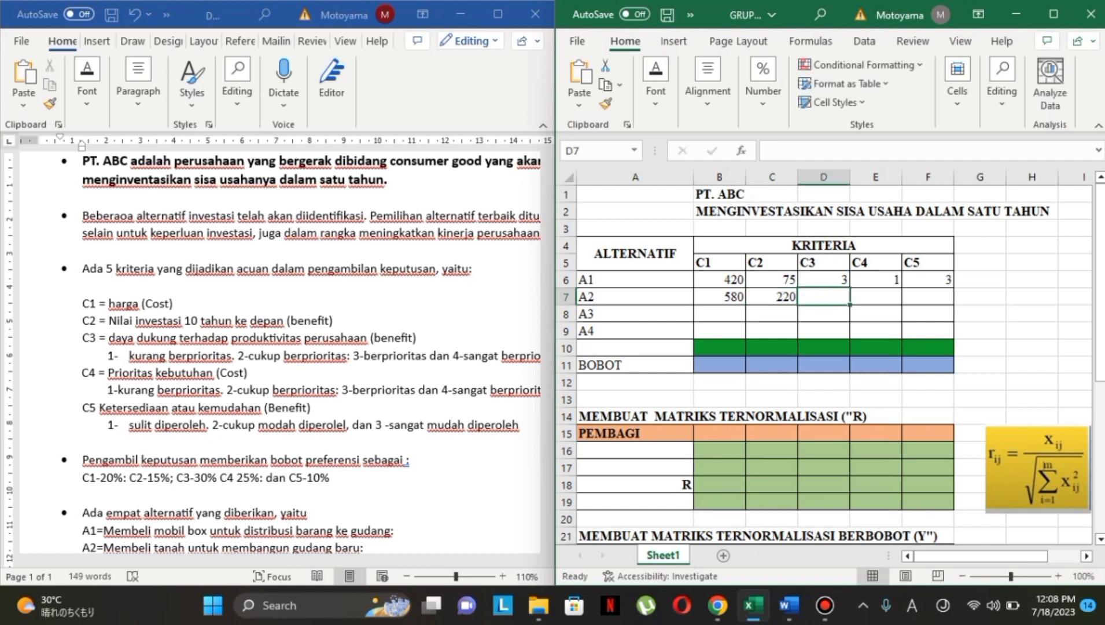
{"action": "type", "text": "2"}
{"action": "key", "text": "Tab"}
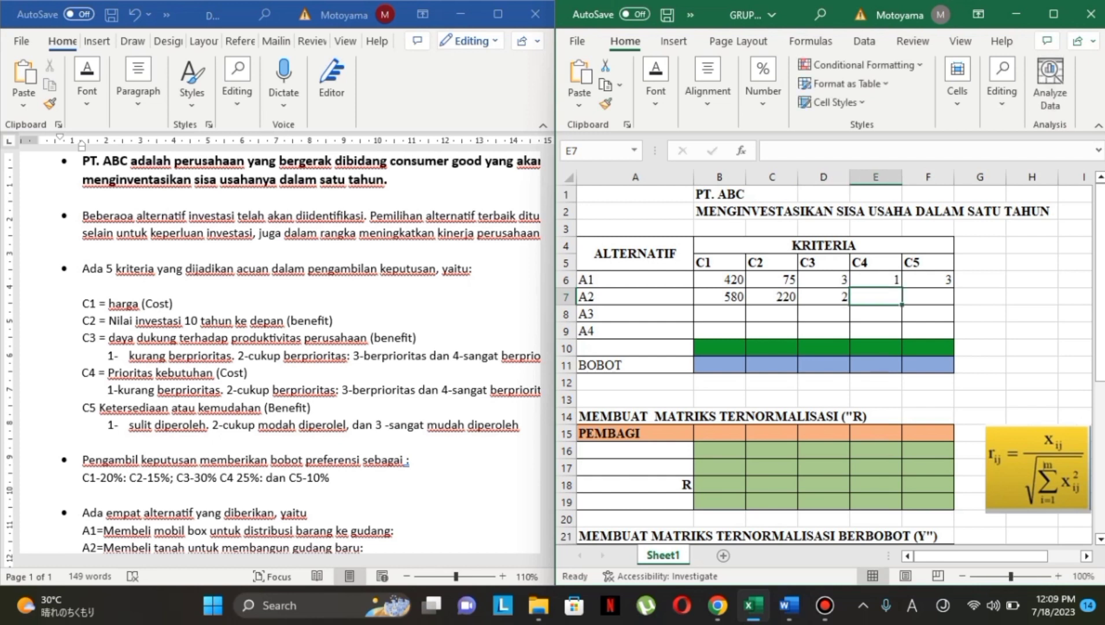
{"action": "type", "text": "3"}
{"action": "key", "text": "Tab"}
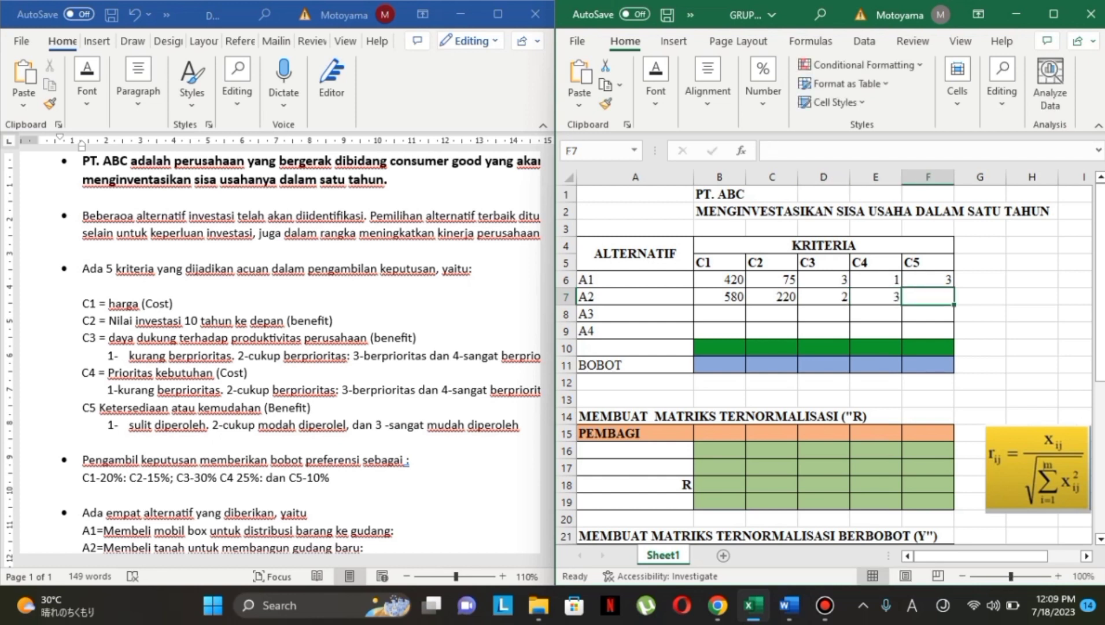
{"action": "type", "text": "2"}
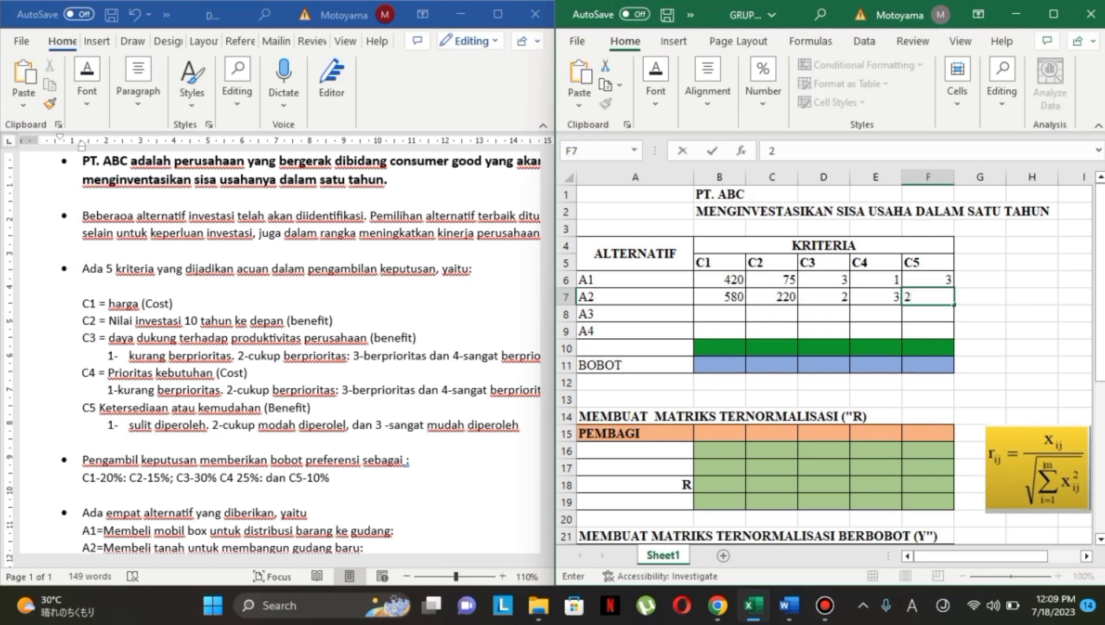
{"action": "key", "text": "Tab"}
Fill in alternative A3's criteria scores C1 to C5 with 350, 80, 4, 2 and 1
{"action": "key", "text": "Down"}
{"action": "key", "text": "Left"}
{"action": "key", "text": "Left"}
{"action": "key", "text": "Left"}
{"action": "key", "text": "Left"}
{"action": "key", "text": "Left"}
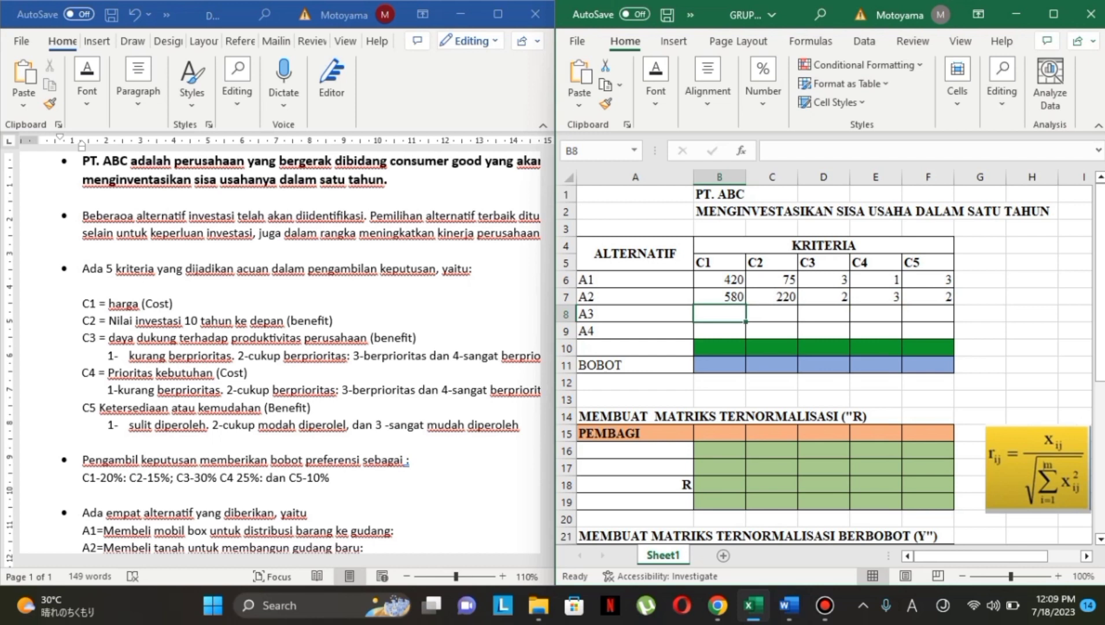
{"action": "type", "text": "350"}
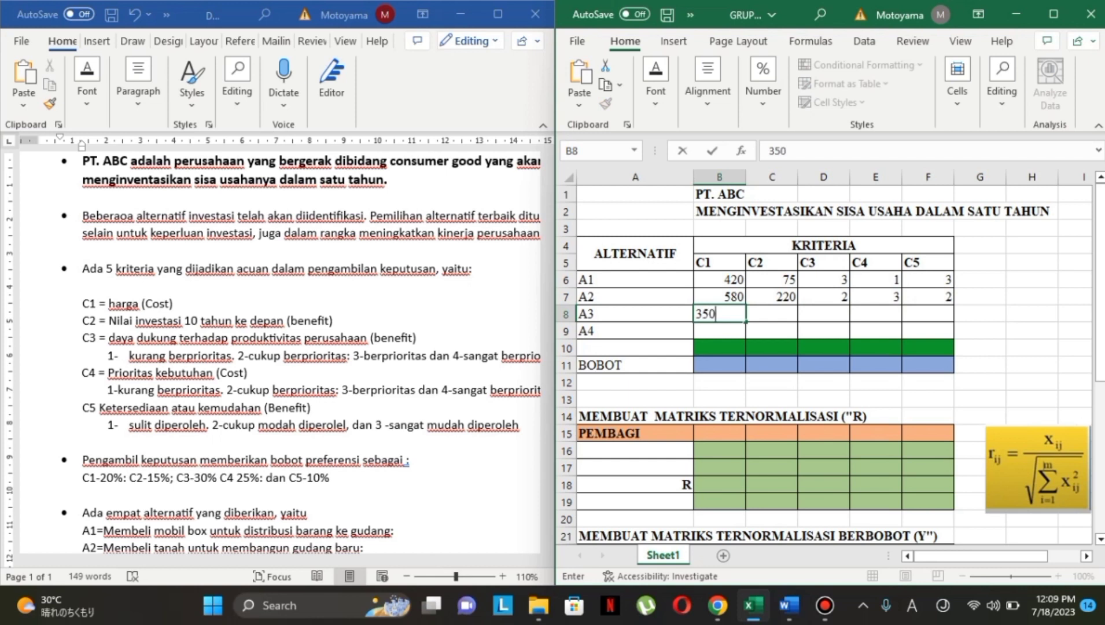
{"action": "key", "text": "Tab"}
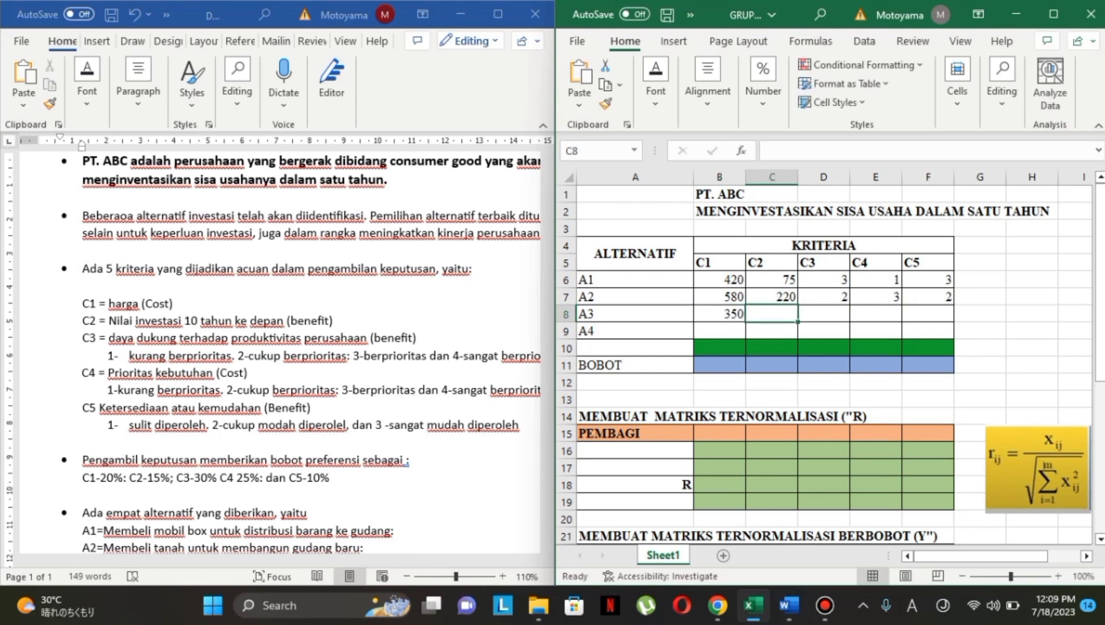
{"action": "type", "text": "80"}
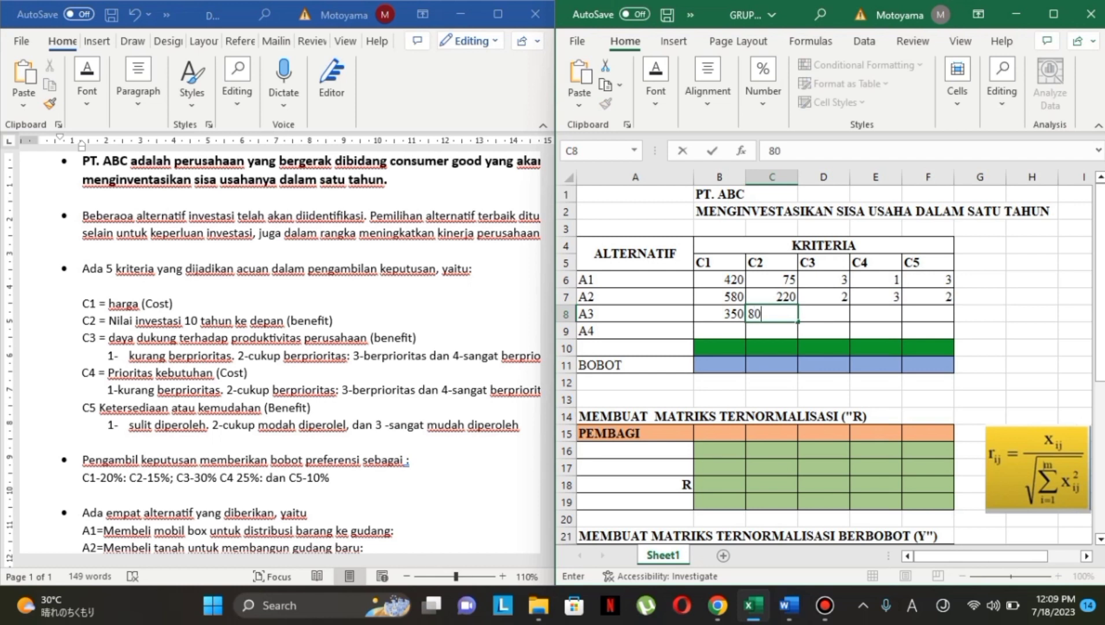
{"action": "key", "text": "Tab"}
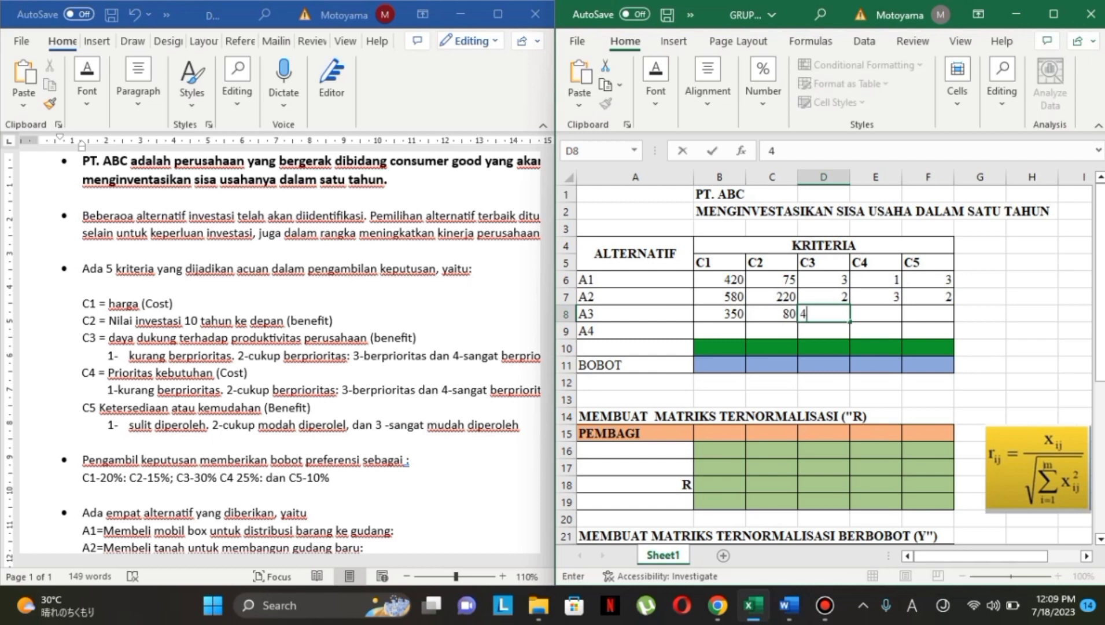
{"action": "type", "text": "4"}
{"action": "key", "text": "Tab"}
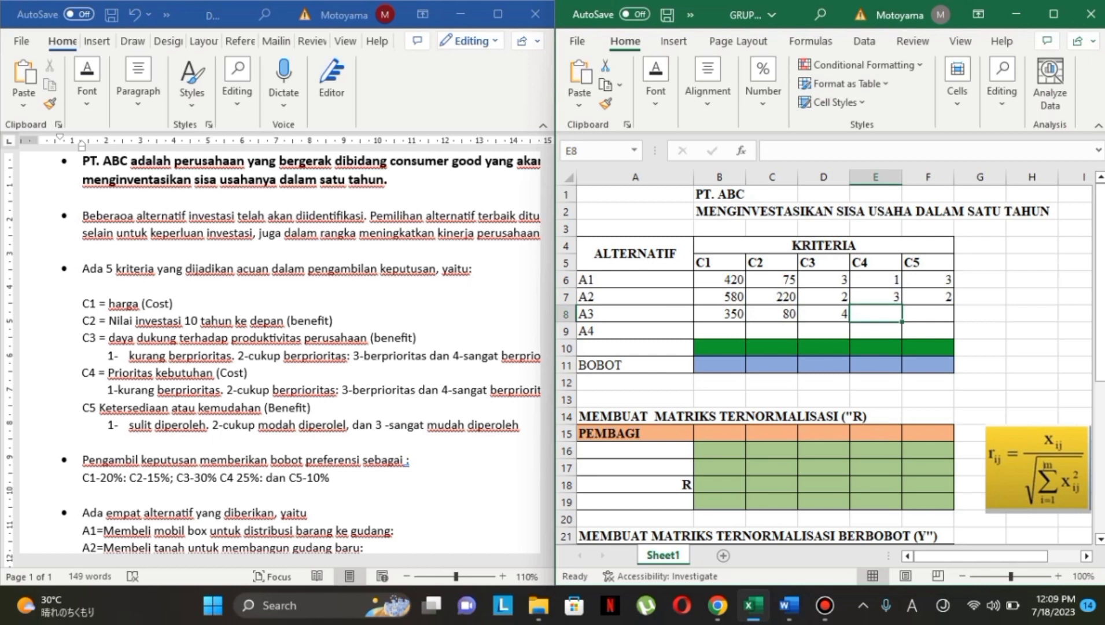
{"action": "type", "text": "2"}
{"action": "key", "text": "Tab"}
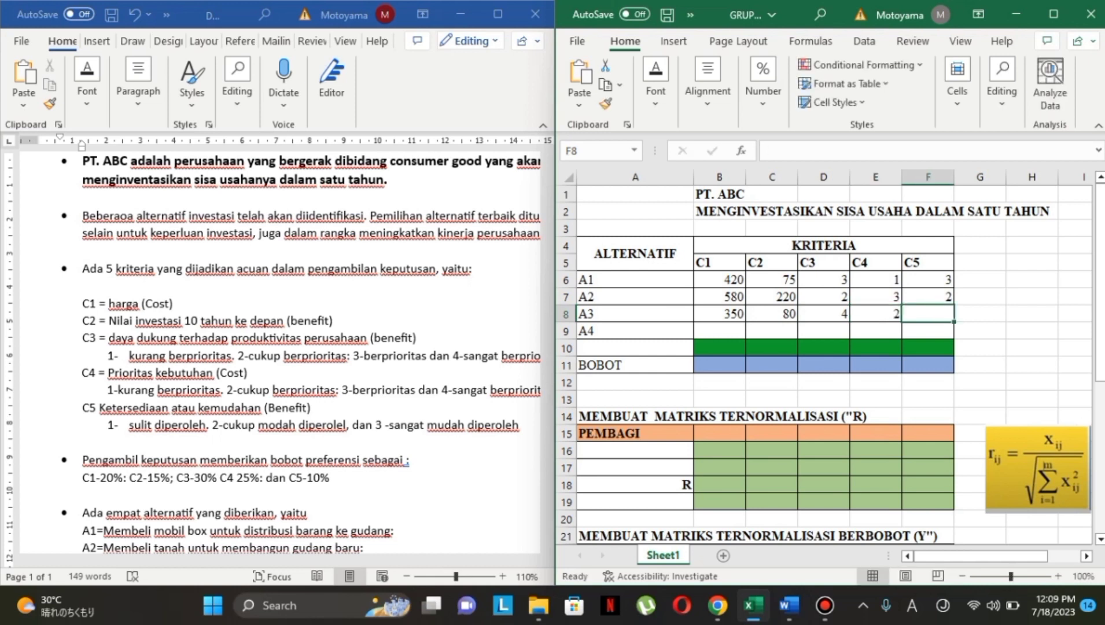
{"action": "type", "text": "1"}
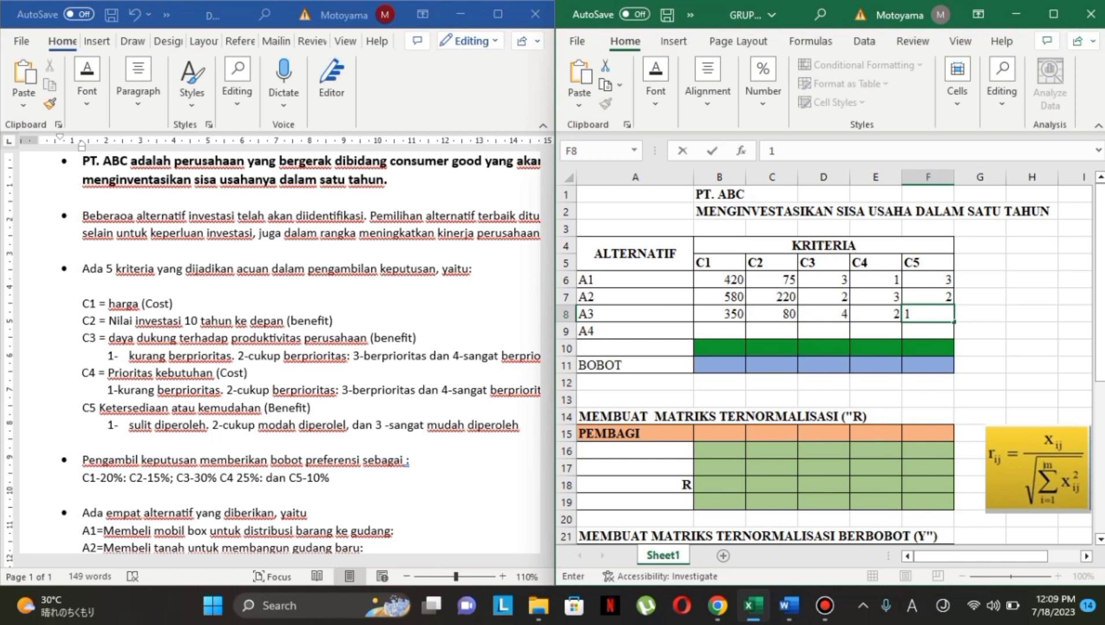
{"action": "key", "text": "Return"}
Fill in alternative A4's criteria scores C1 to C5 with 410, 170, 3, 4 and 2
{"action": "key", "text": "Left"}
{"action": "key", "text": "Left"}
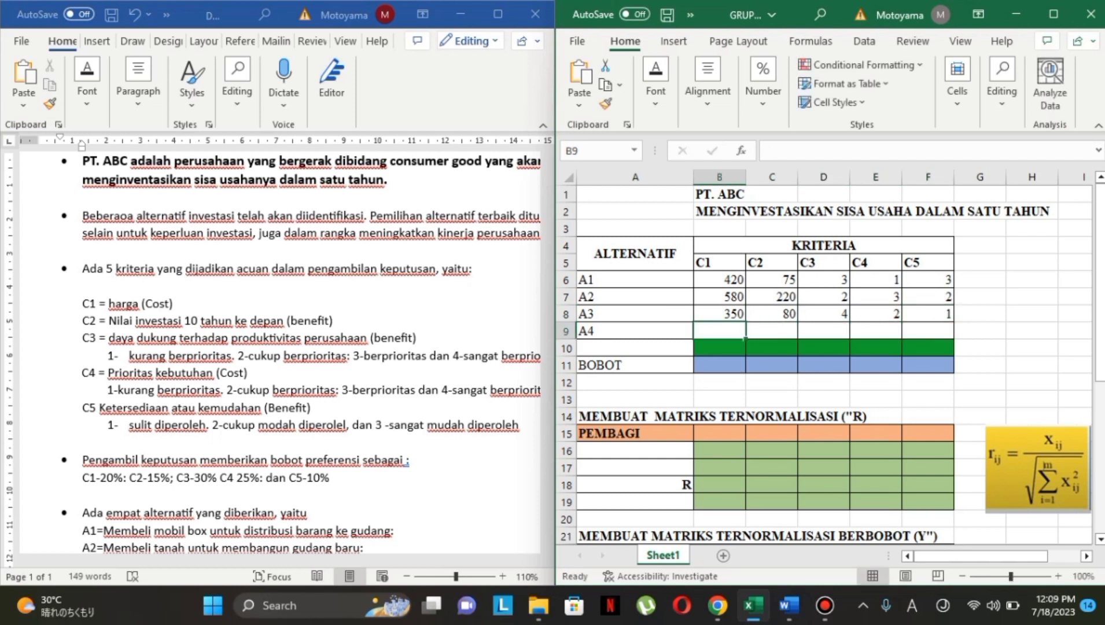
{"action": "type", "text": "410"}
{"action": "key", "text": "Tab"}
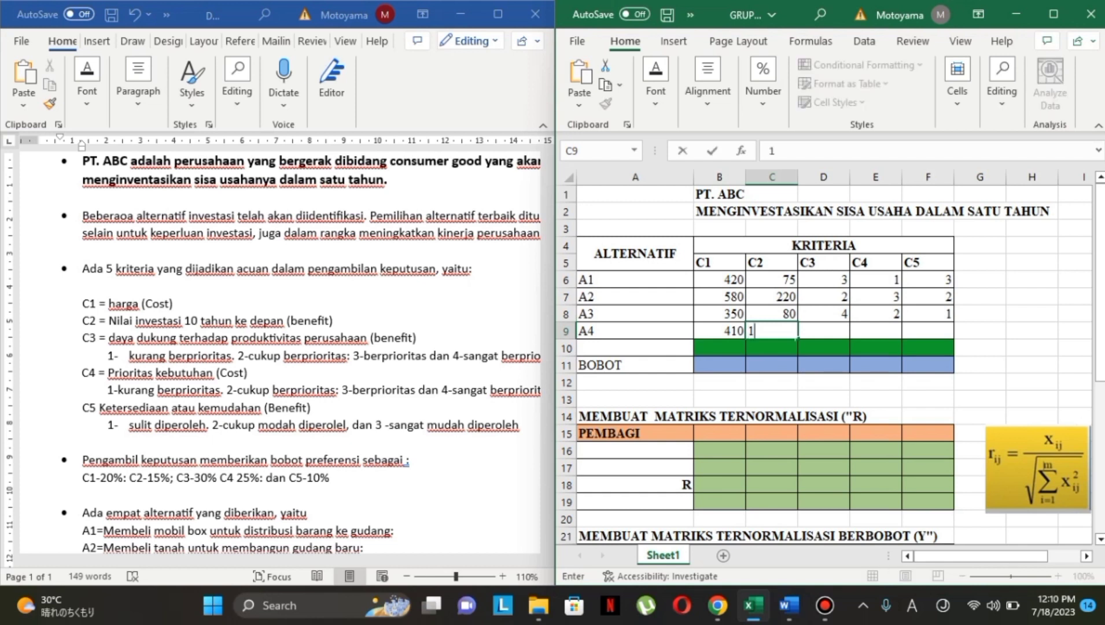
{"action": "type", "text": "170"}
{"action": "key", "text": "Tab"}
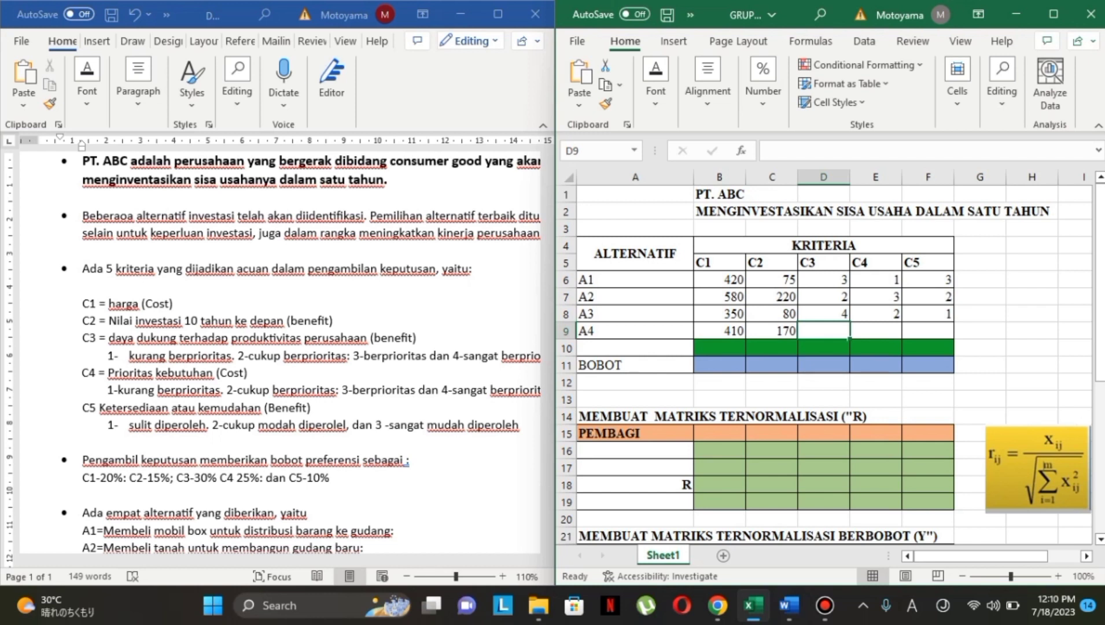
{"action": "type", "text": "3"}
{"action": "key", "text": "Tab"}
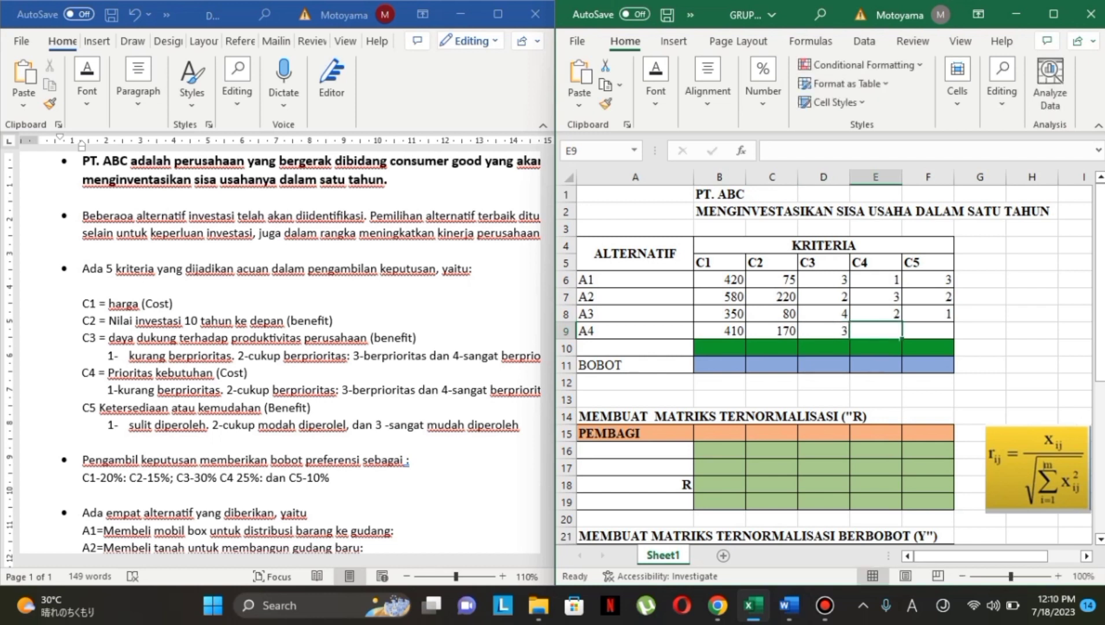
{"action": "type", "text": "4"}
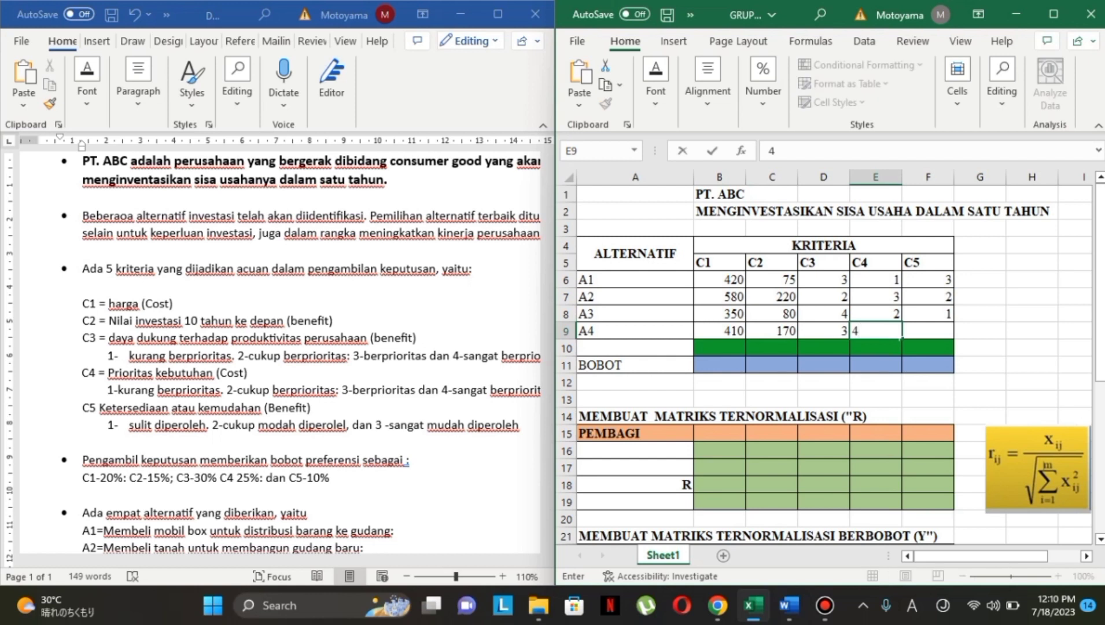
{"action": "key", "text": "Tab"}
{"action": "type", "text": "2"}
{"action": "key", "text": "Tab"}
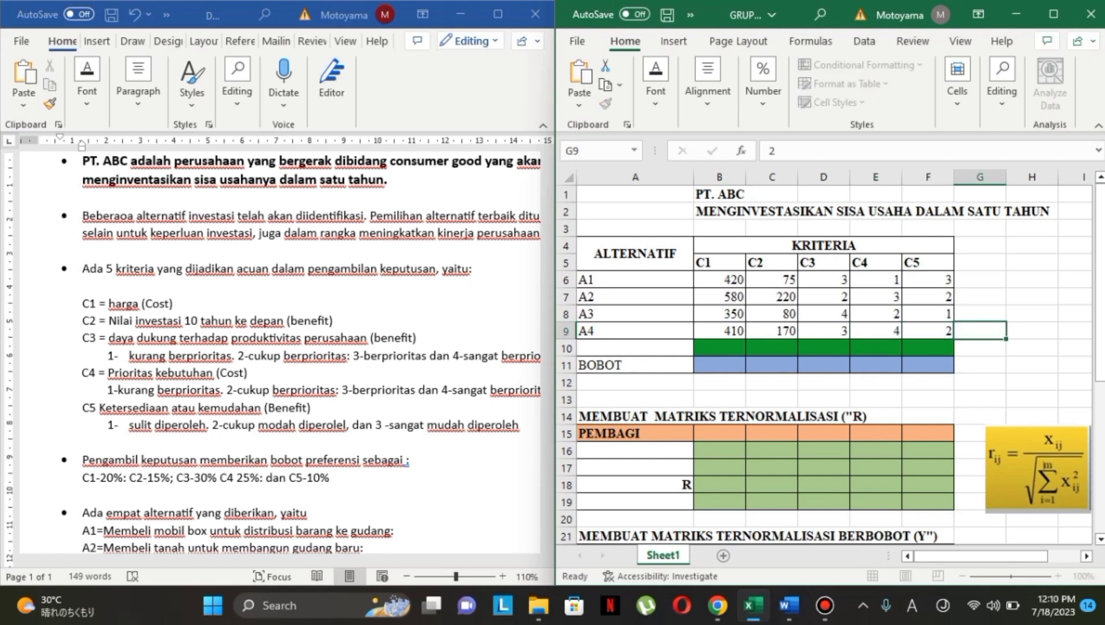
Enter COST as the criterion type for C1 in cell B10, directly below the alternatives' scores
{"action": "key", "text": "Down"}
{"action": "key", "text": "Left"}
{"action": "key", "text": "Left"}
{"action": "key", "text": "Left"}
{"action": "key", "text": "Left"}
{"action": "key", "text": "Left"}
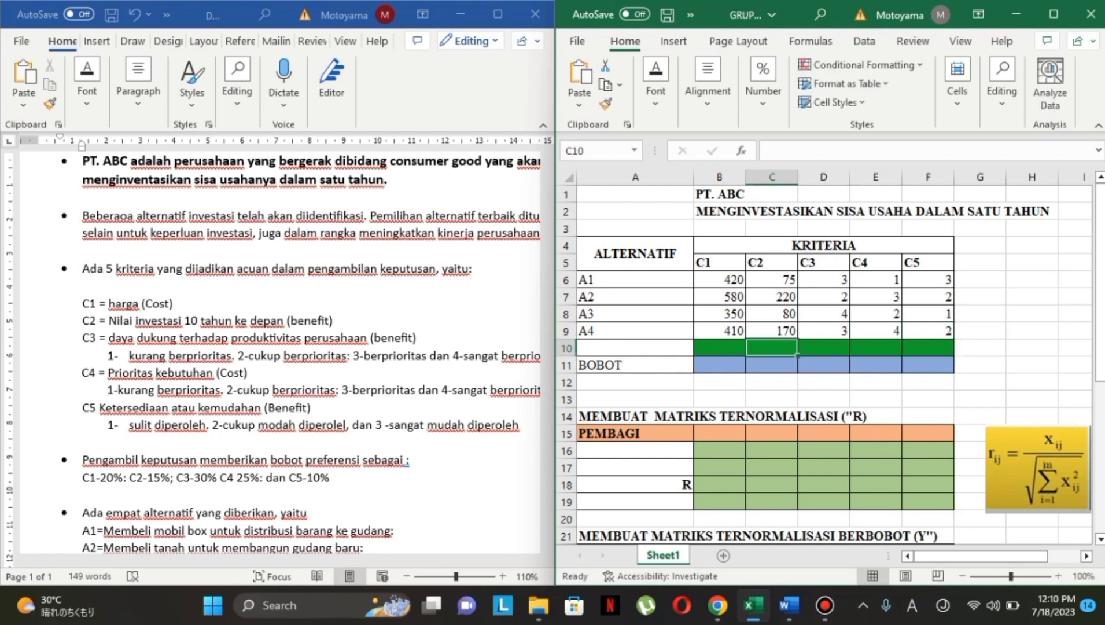
{"action": "key", "text": "F2"}
{"action": "type", "text": "co"}
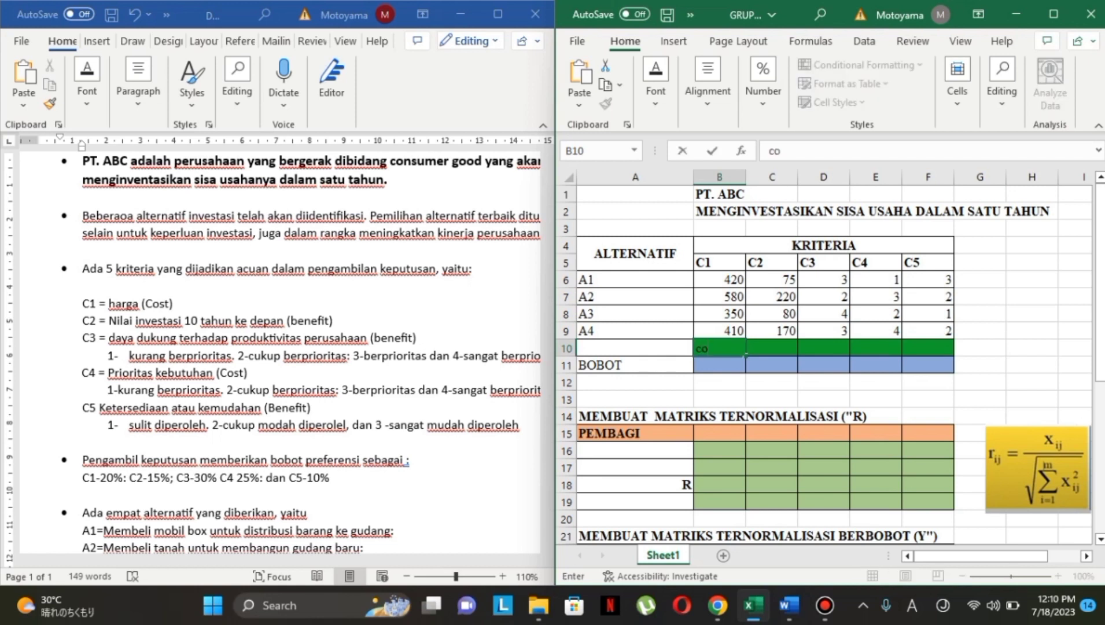
{"action": "key", "text": "BackSpace"}
{"action": "key", "text": "BackSpace"}
{"action": "key", "text": "Caps_Lock"}
{"action": "type", "text": "CO"}
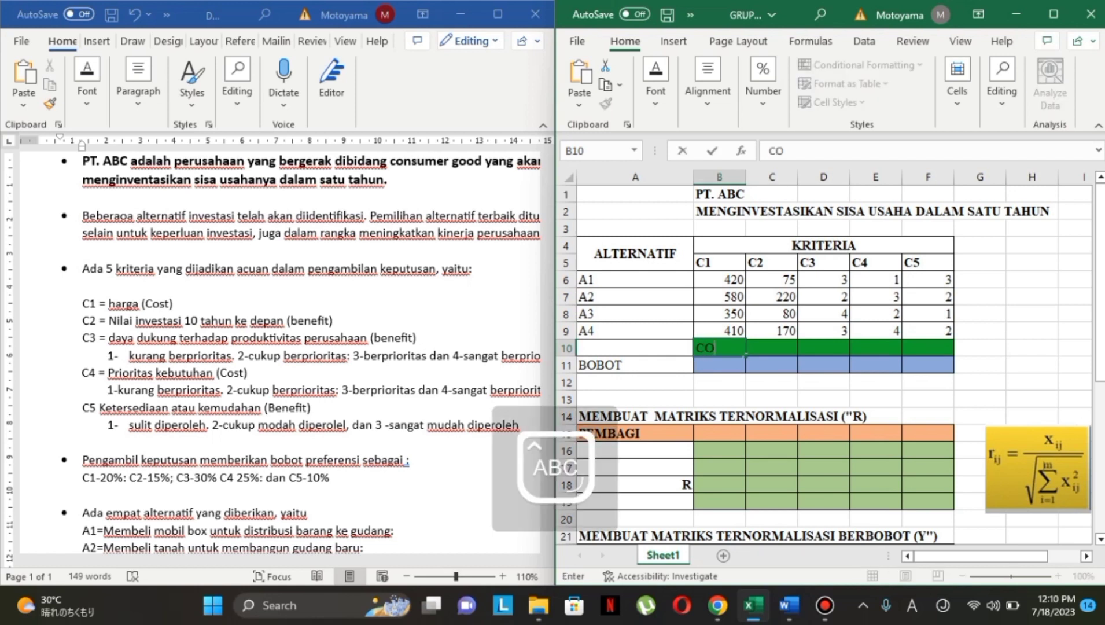
{"action": "type", "text": "ST"}
{"action": "key", "text": "Tab"}
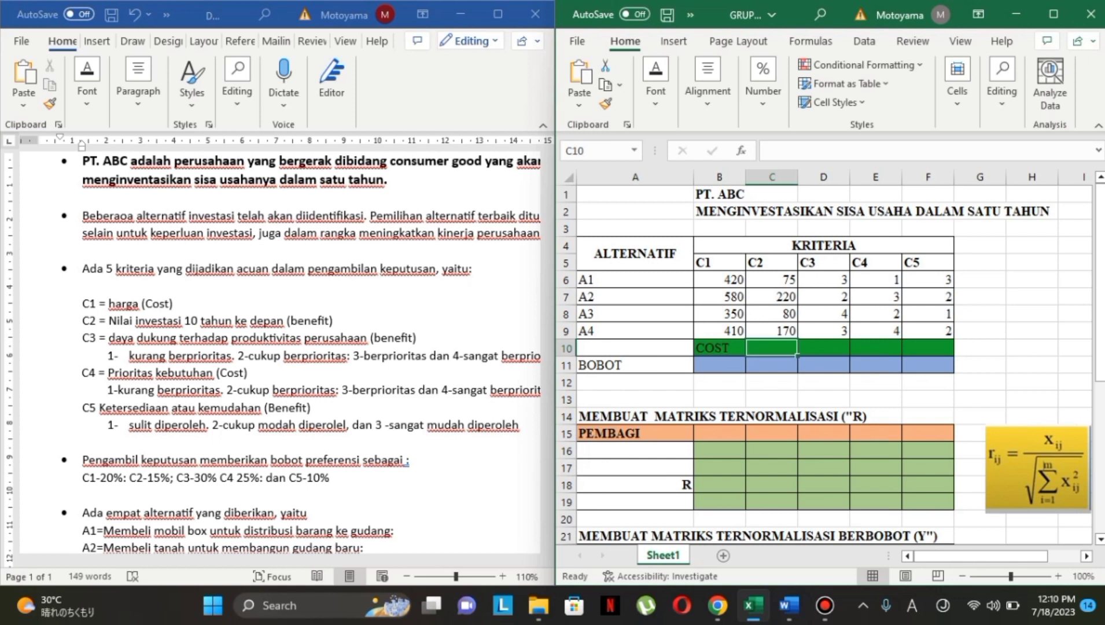
Fill in the criterion types for C2 to C5 in row 10 with BENEFIT, BENEFIT, COST and BENEFIT
{"action": "type", "text": "BENEFIT"}
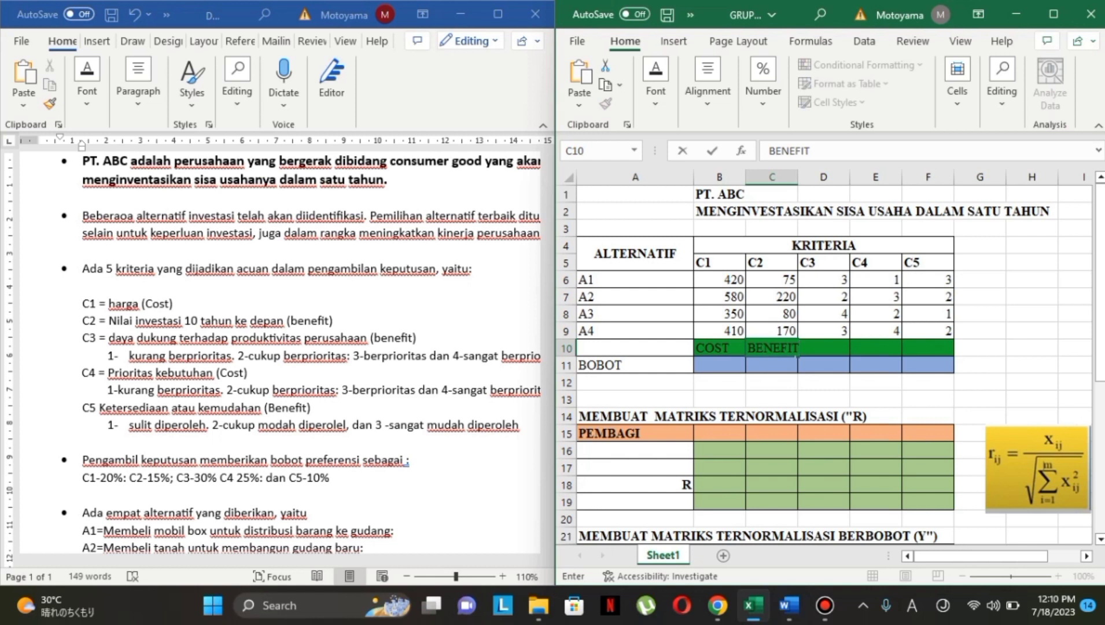
{"action": "key", "text": "Tab"}
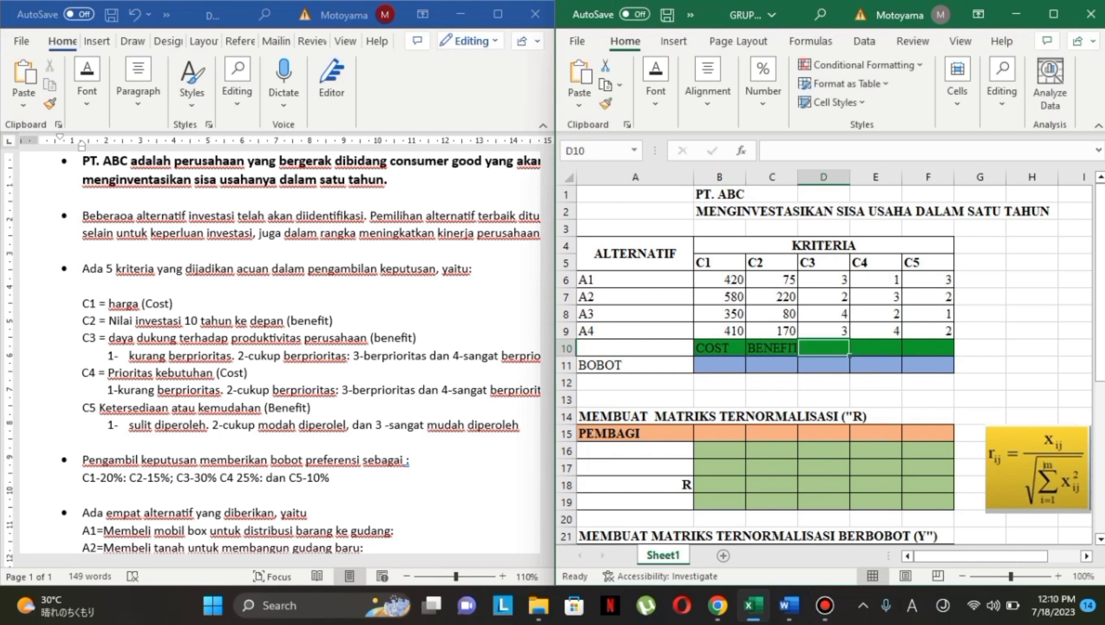
{"action": "type", "text": "BENEFIT"}
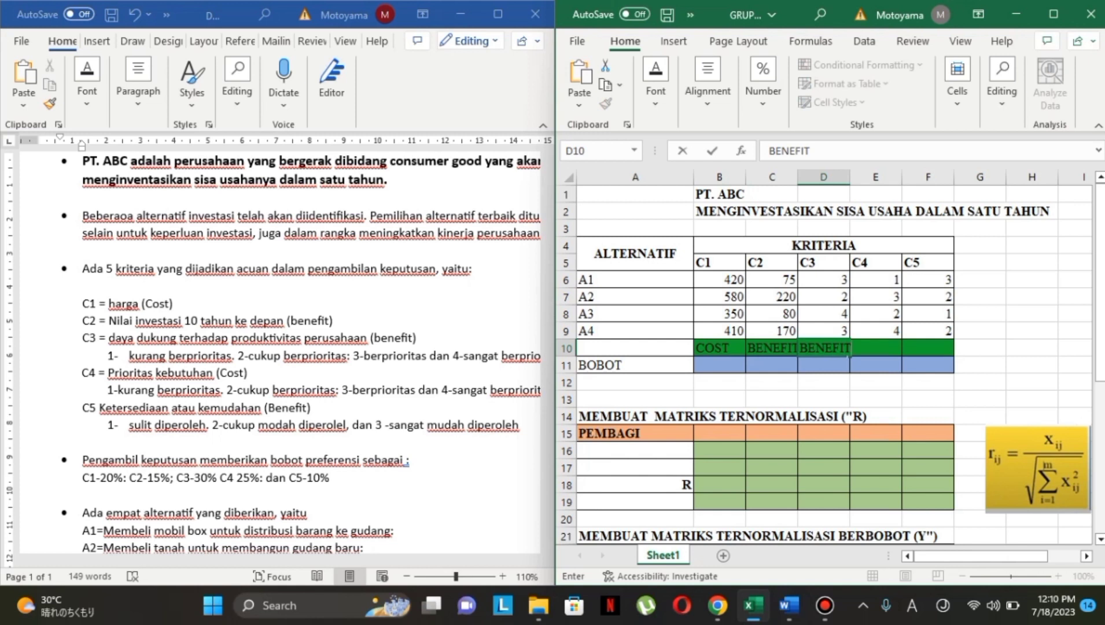
{"action": "key", "text": "Tab"}
{"action": "type", "text": "COST"}
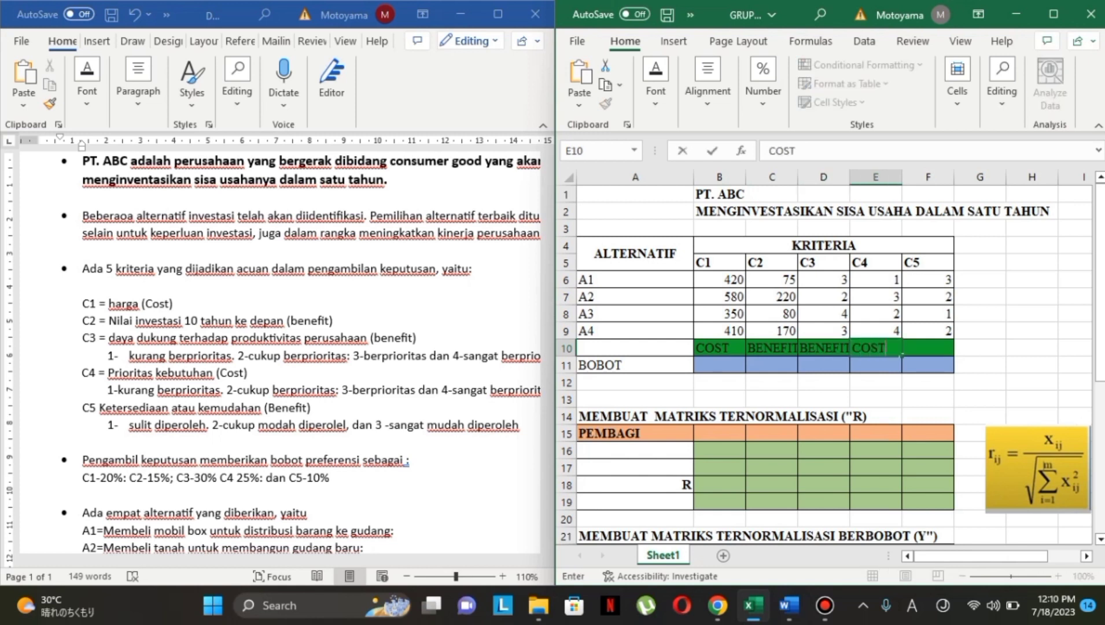
{"action": "key", "text": "Tab"}
{"action": "type", "text": "BENEFIT"}
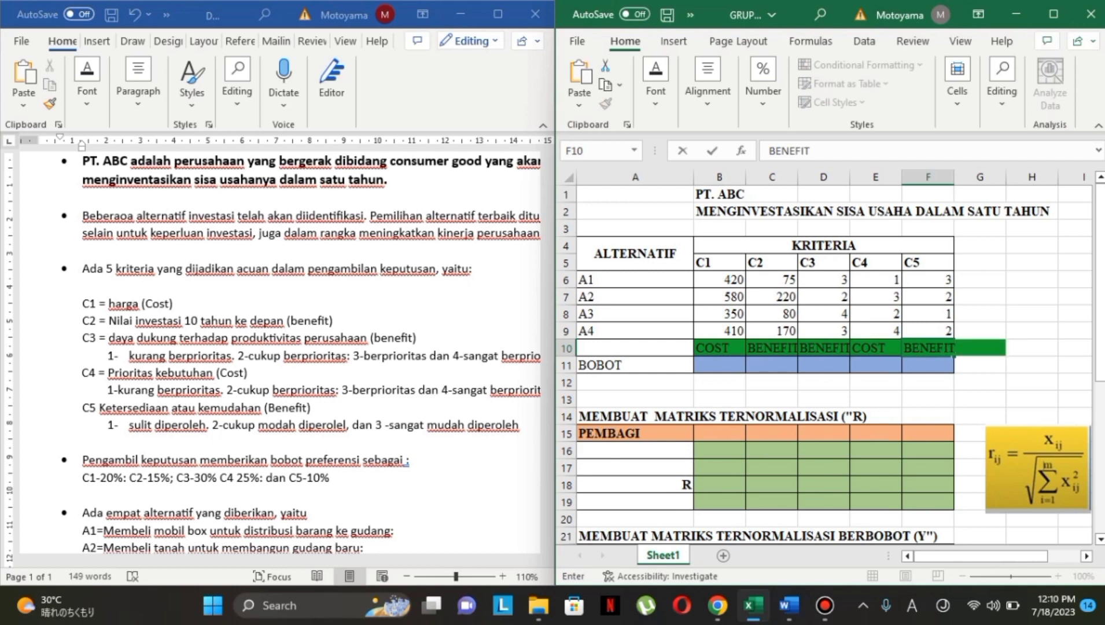
{"action": "key", "text": "Return"}
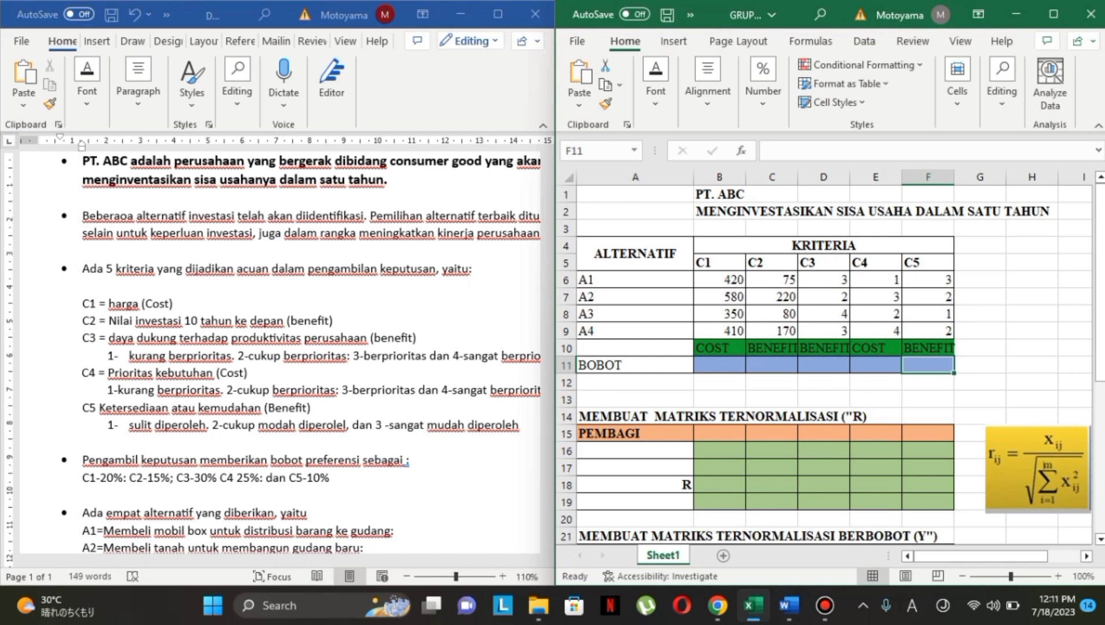
Enter the BOBOT weights for C1 and C2 as the formulas =20/100 and =15/100
{"action": "key", "text": "Left"}
{"action": "key", "text": "Left"}
{"action": "key", "text": "Left"}
{"action": "key", "text": "Left"}
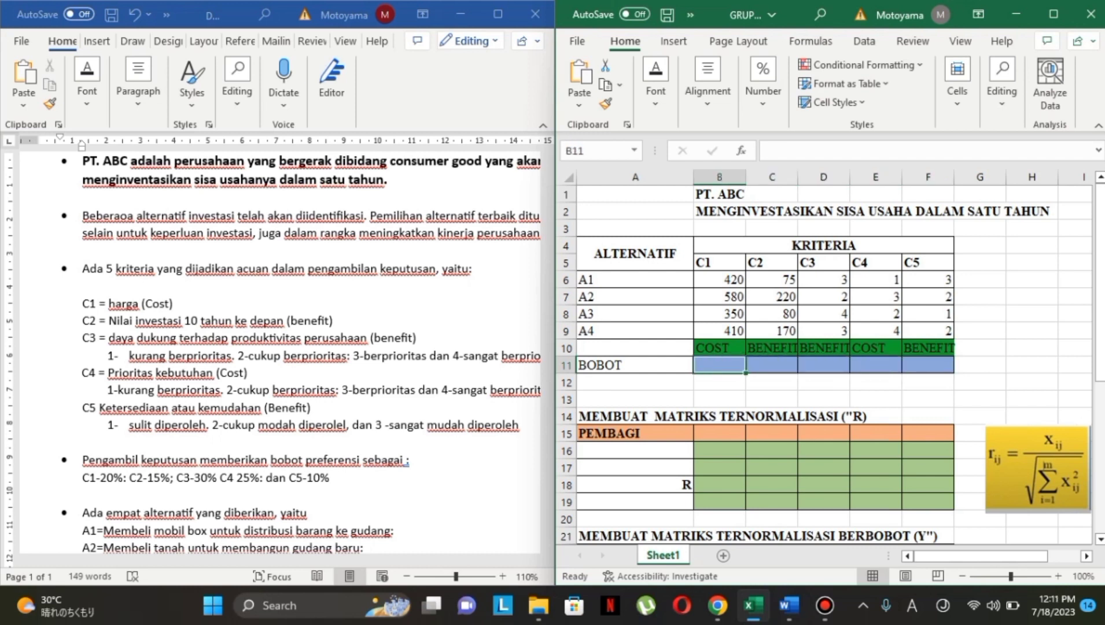
{"action": "type", "text": "=2"}
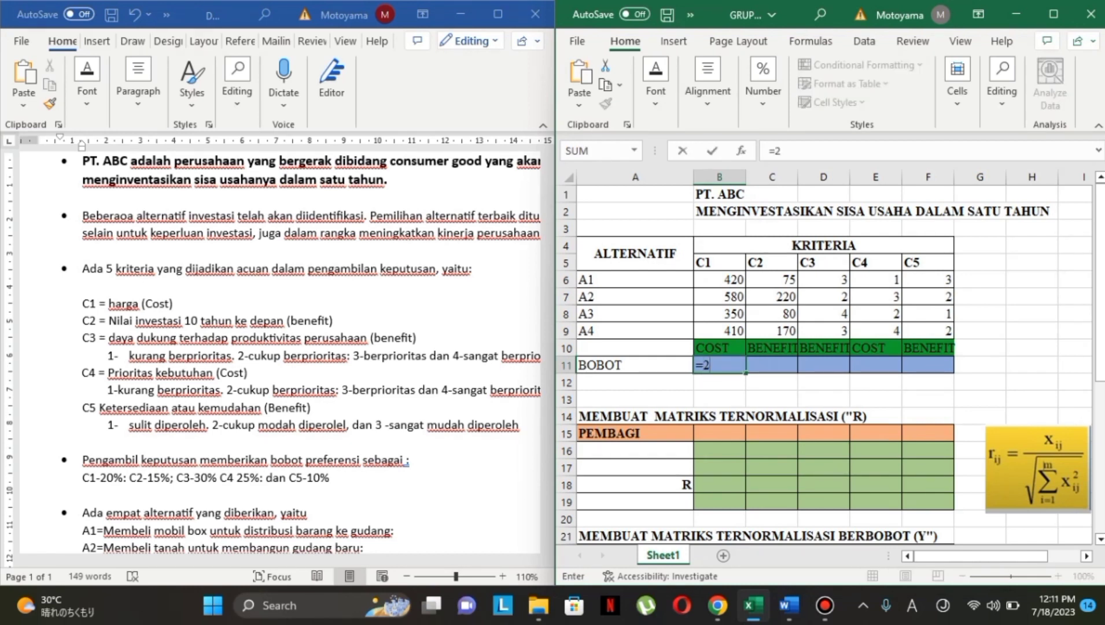
{"action": "type", "text": "0/100"}
{"action": "key", "text": "Tab"}
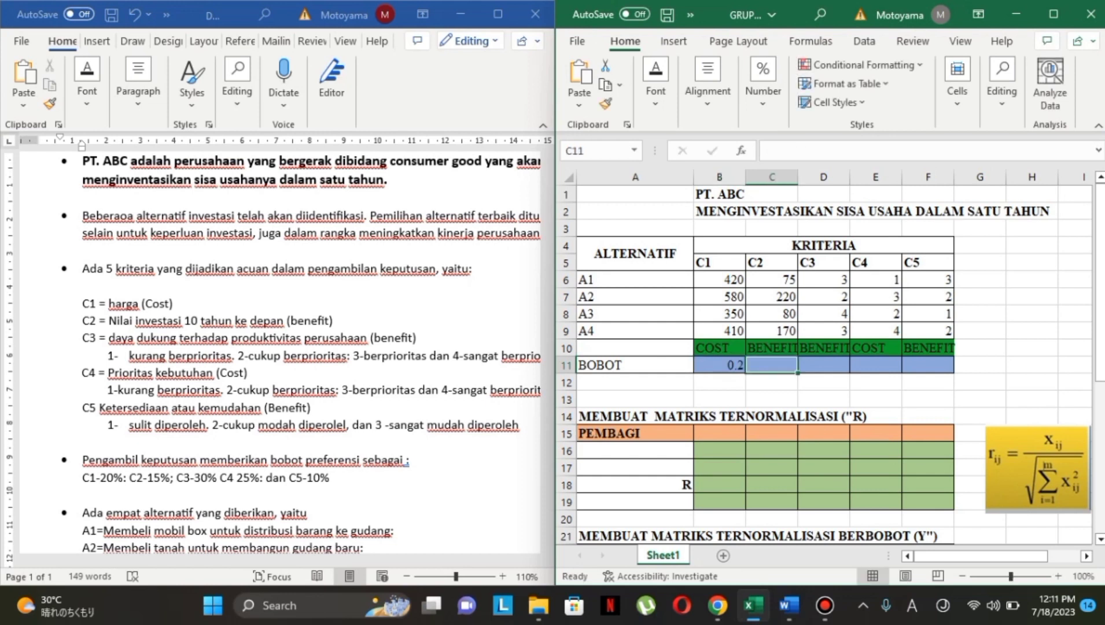
{"action": "type", "text": "15"}
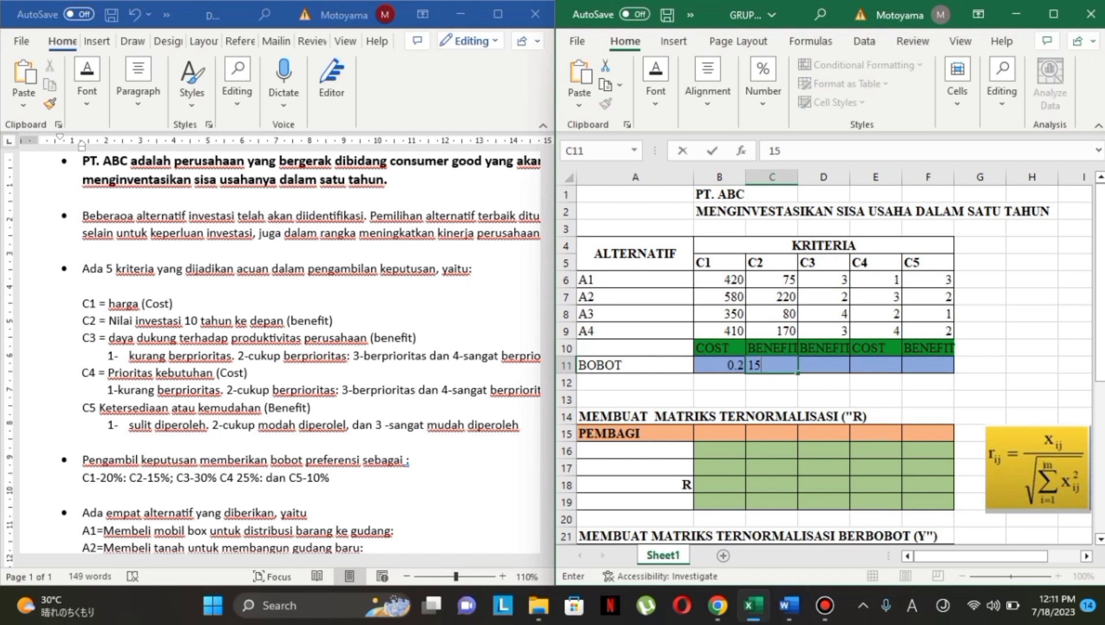
{"action": "key", "text": "BackSpace"}
{"action": "key", "text": "BackSpace"}
{"action": "type", "text": "=15/100"}
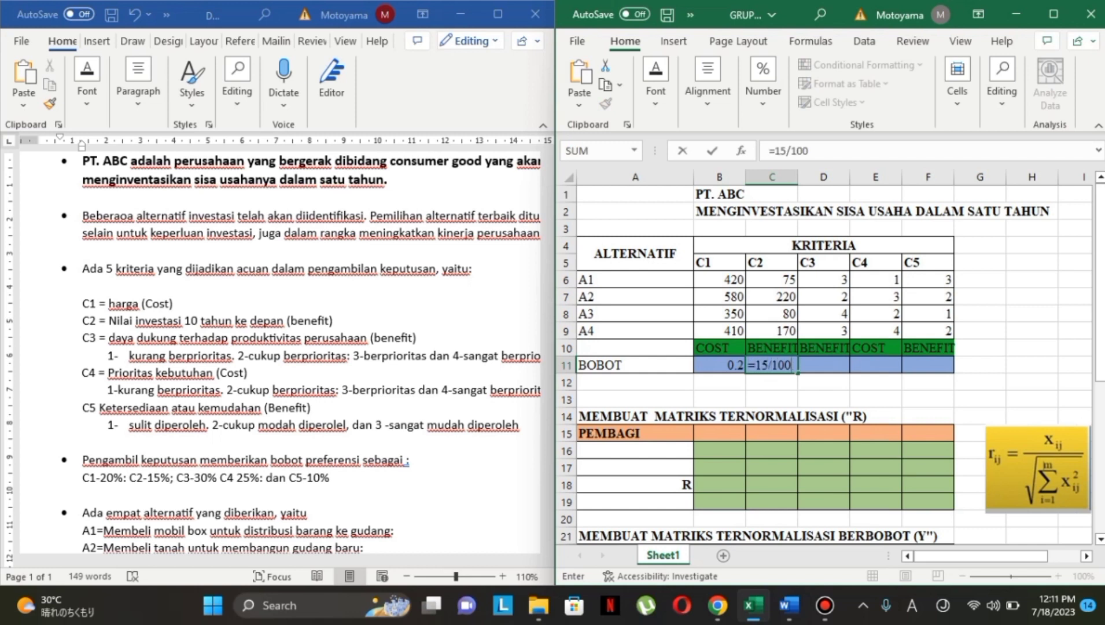
{"action": "key", "text": "Tab"}
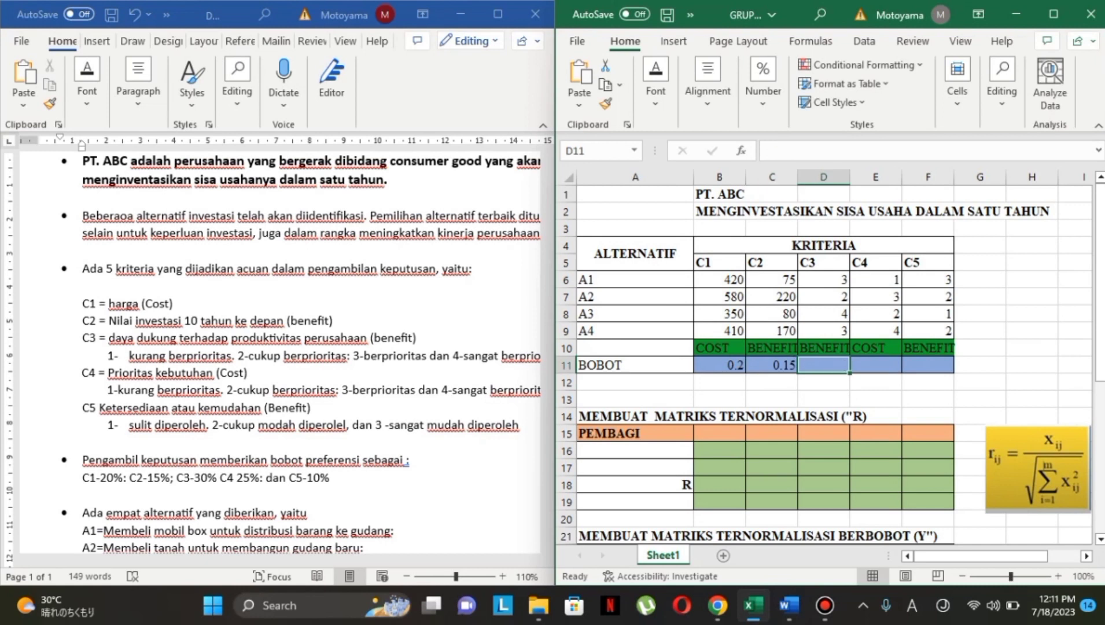
Enter the BOBOT weights for C3, C4 and C5 as the formulas =30/100, =25/100 and =10/100
{"action": "type", "text": "=3"}
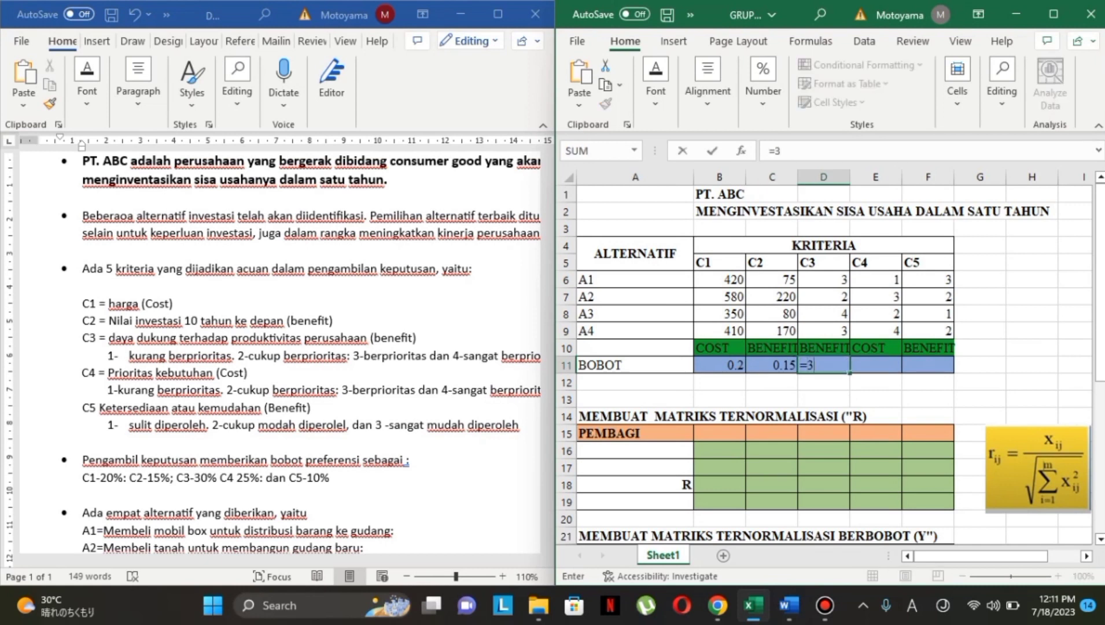
{"action": "type", "text": "0/100"}
{"action": "key", "text": "Tab"}
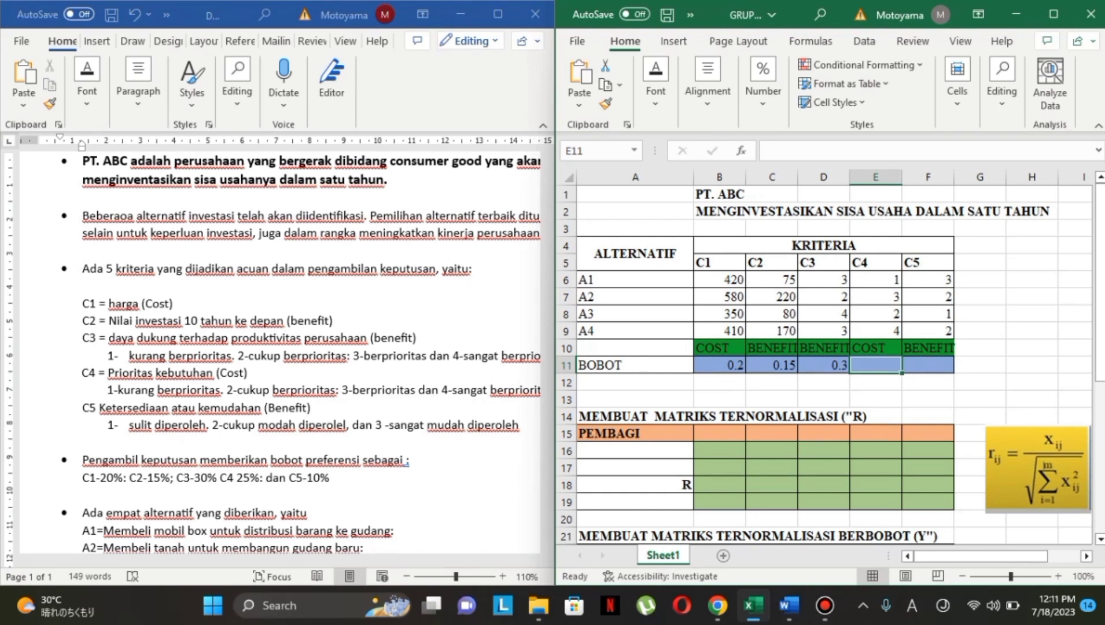
{"action": "type", "text": "25"}
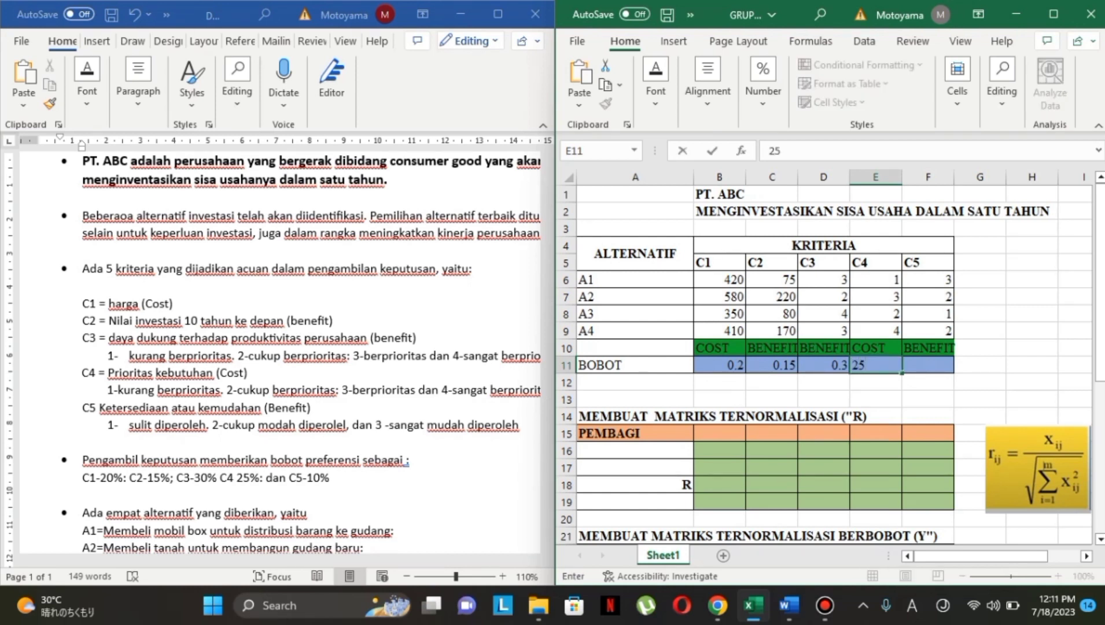
{"action": "key", "text": "BackSpace"}
{"action": "key", "text": "BackSpace"}
{"action": "type", "text": "=25/100"}
{"action": "key", "text": "Tab"}
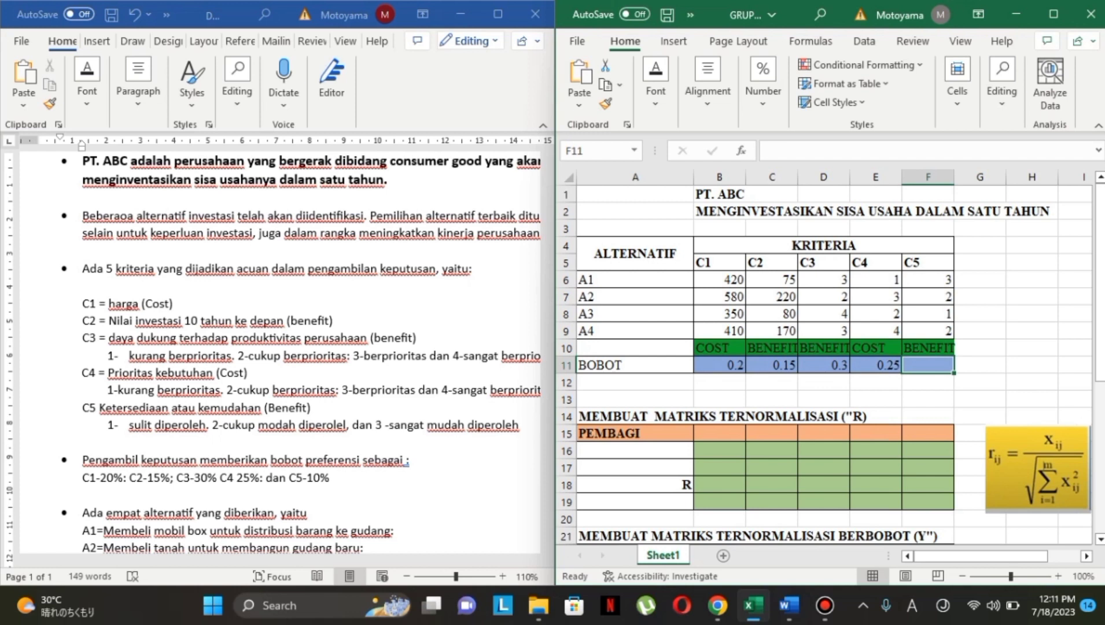
{"action": "type", "text": "=10/"}
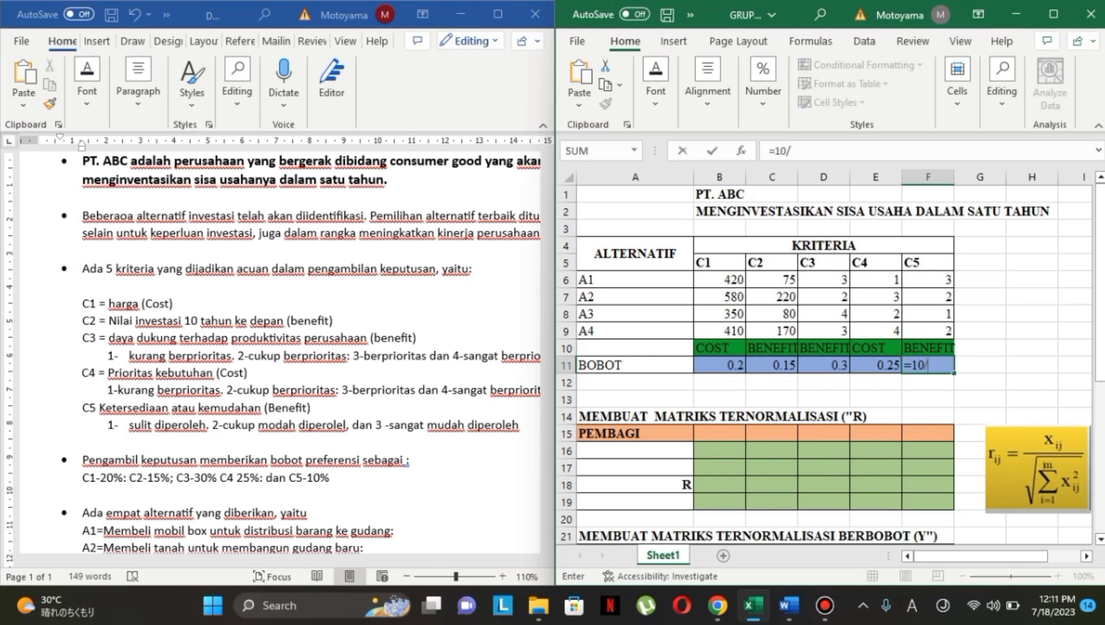
{"action": "type", "text": "100"}
{"action": "key", "text": "Tab"}
{"action": "key", "text": "Left"}
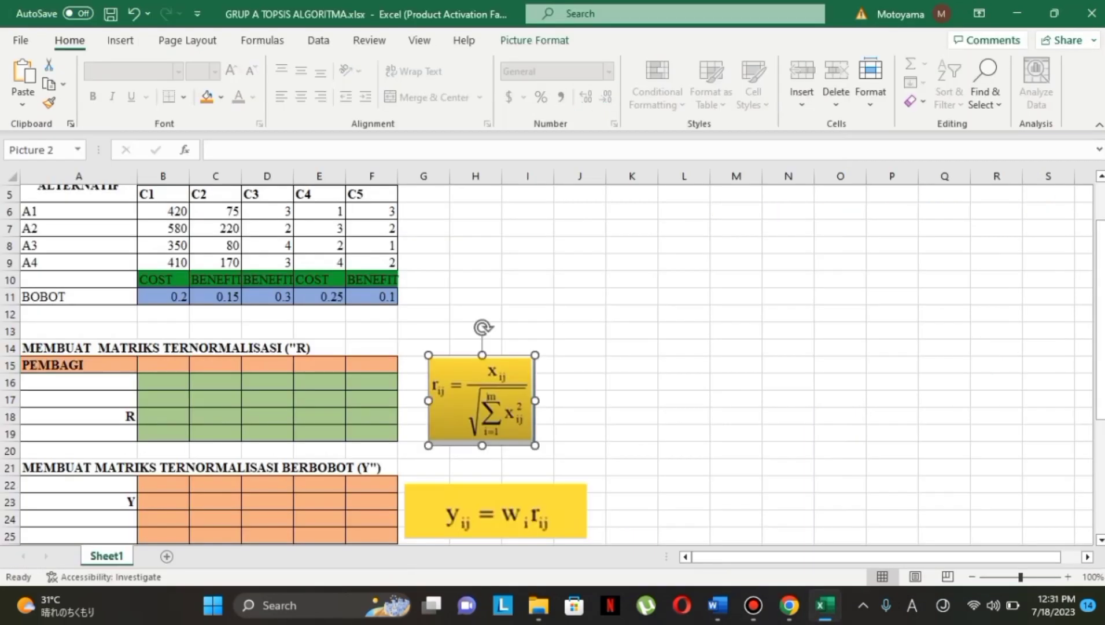
Calculate the PEMBAGI divisor in B15 with =SQRT((B6^2)+(B7^2)+(B8^2)+(B9^2)) and fill the formula across to F15
{"action": "left_click", "coordinate": [413, 382]}
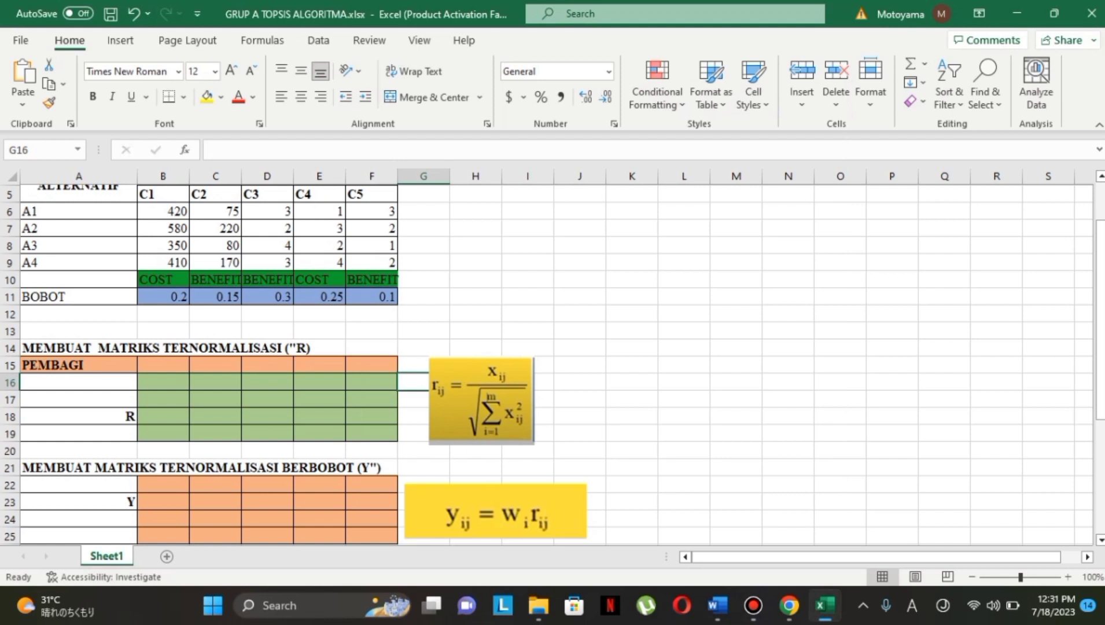
{"action": "left_click", "coordinate": [163, 365]}
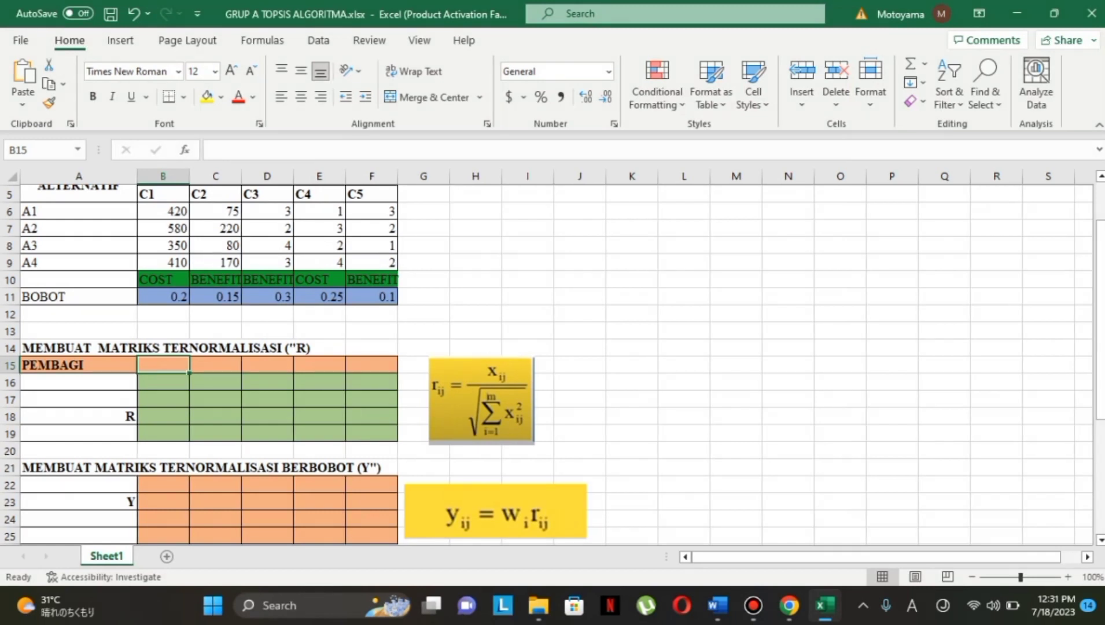
{"action": "type", "text": "="}
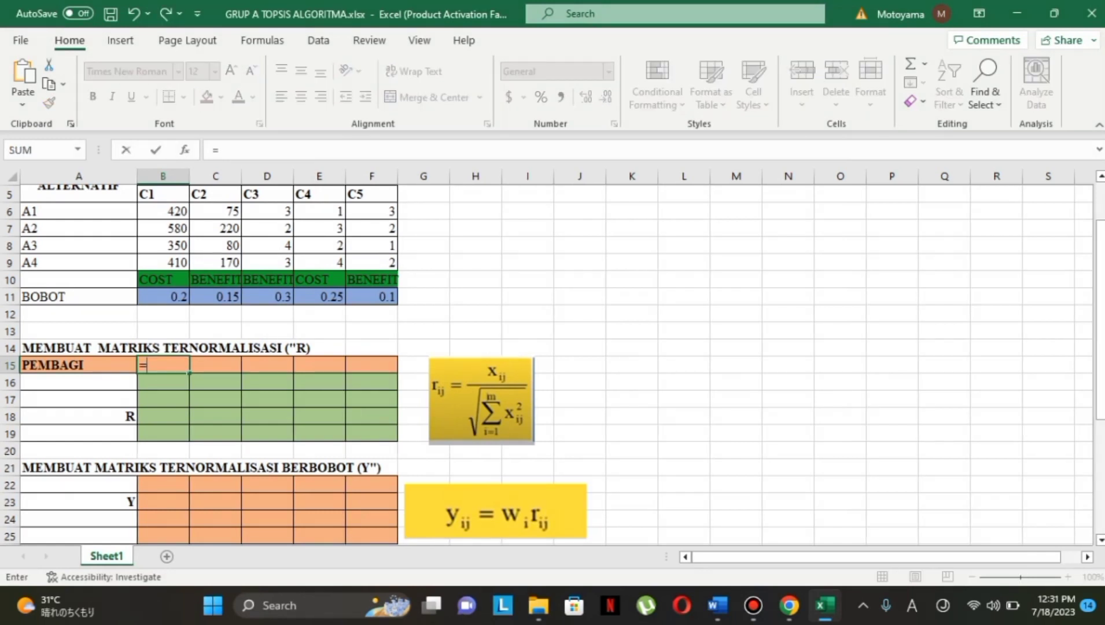
{"action": "type", "text": "sq"}
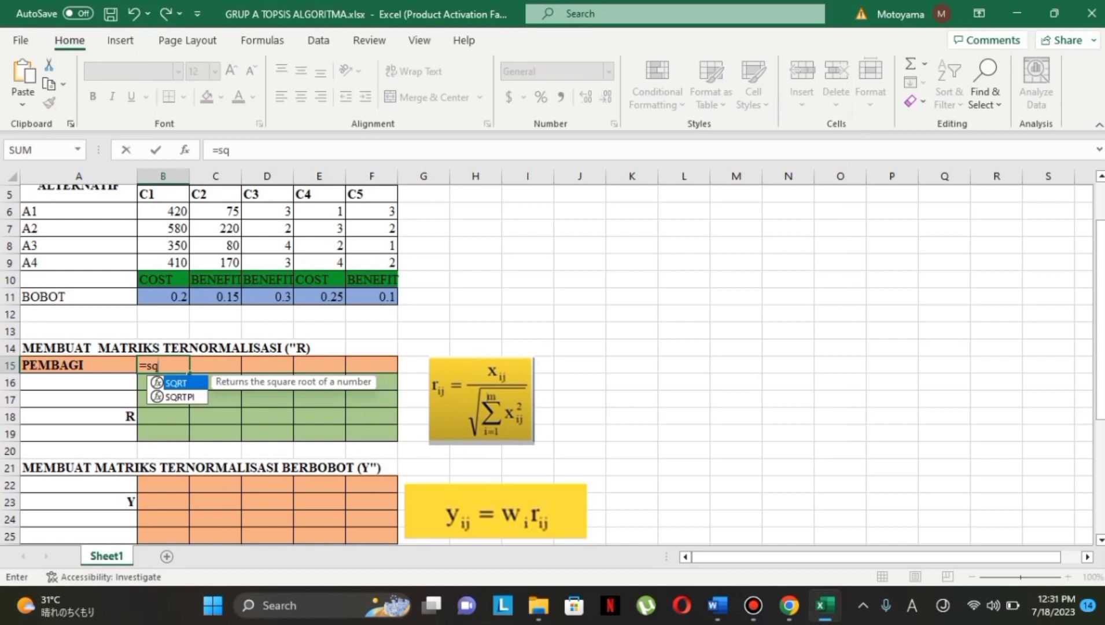
{"action": "type", "text": "rt("}
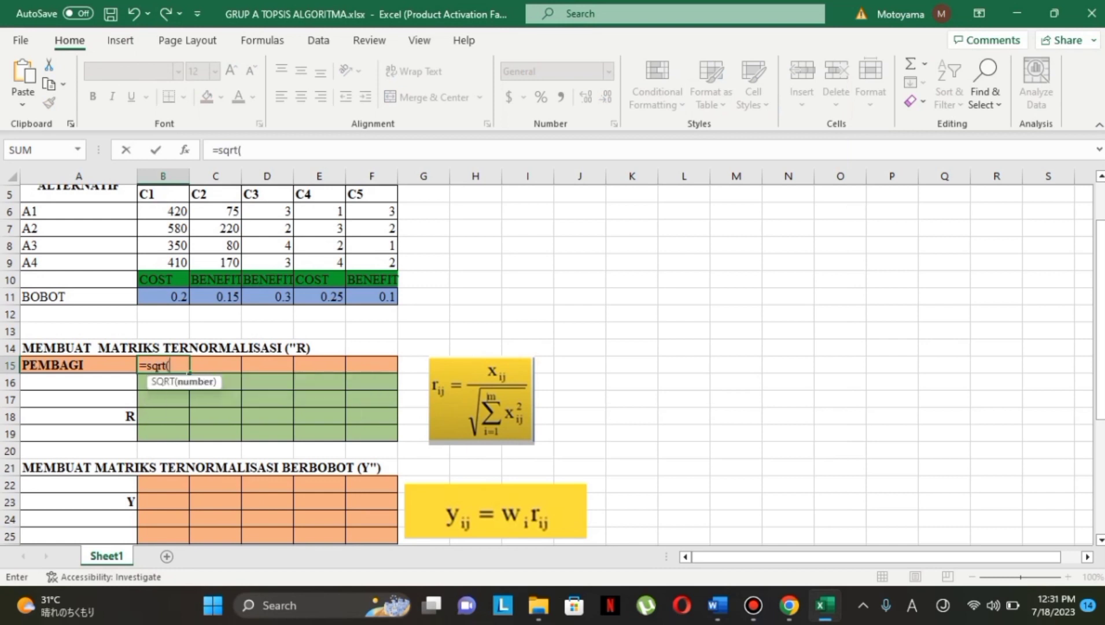
{"action": "type", "text": "("}
{"action": "left_click", "coordinate": [163, 211]}
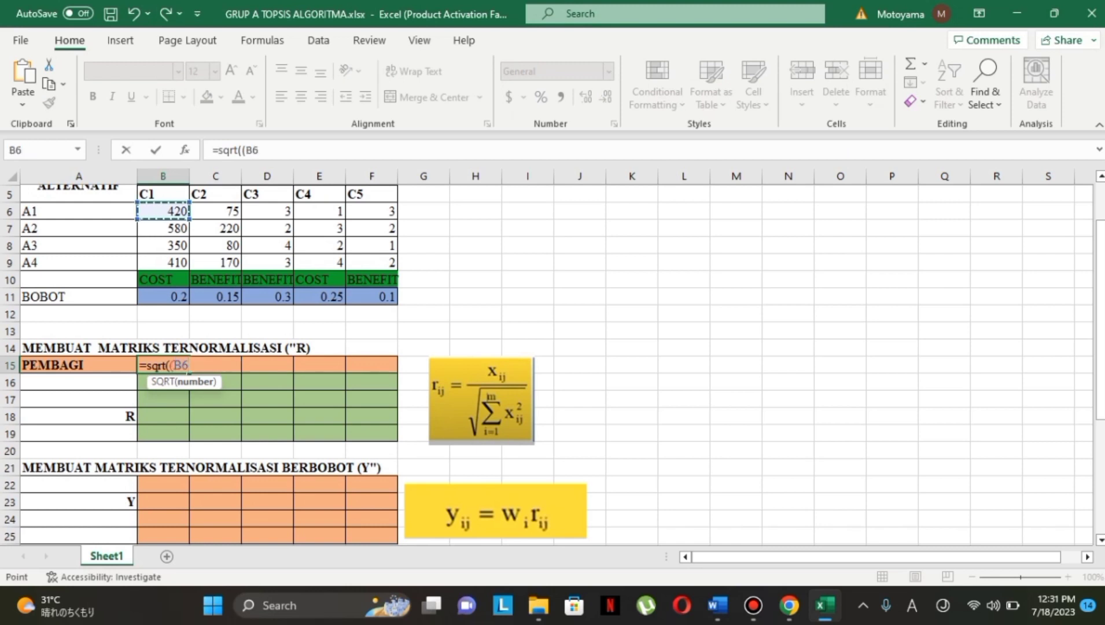
{"action": "type", "text": "^2)+("}
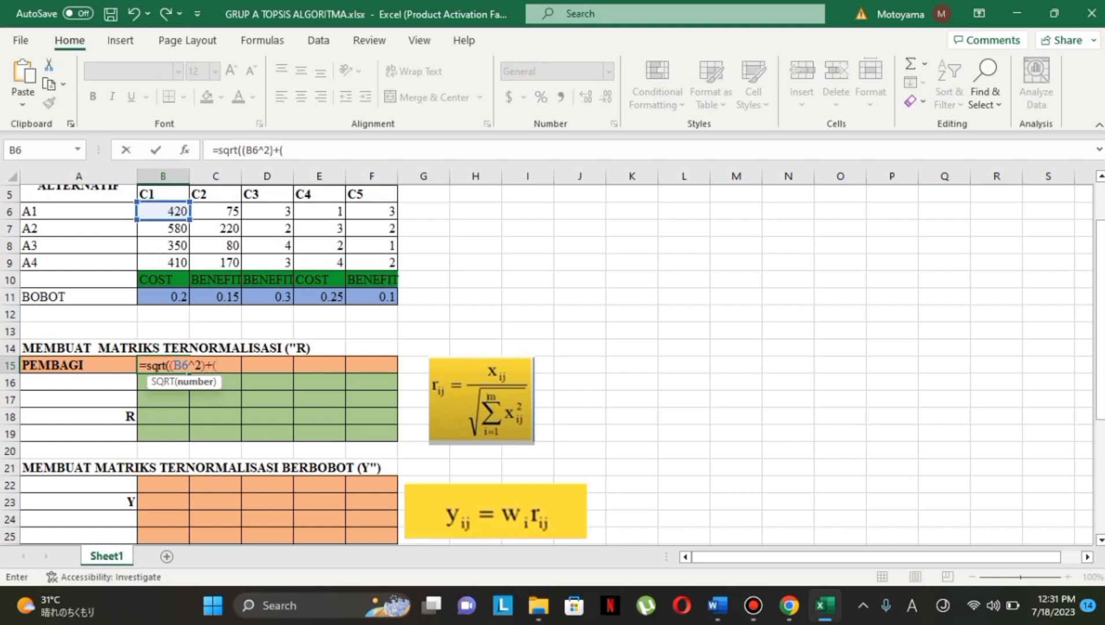
{"action": "left_click", "coordinate": [162, 228]}
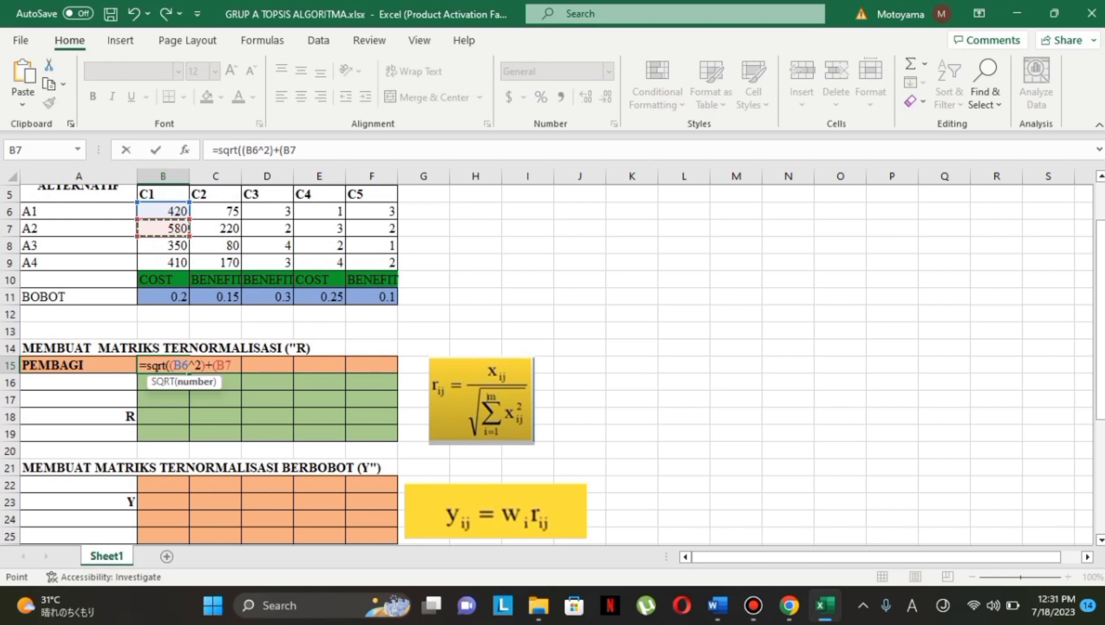
{"action": "type", "text": "^2)+("}
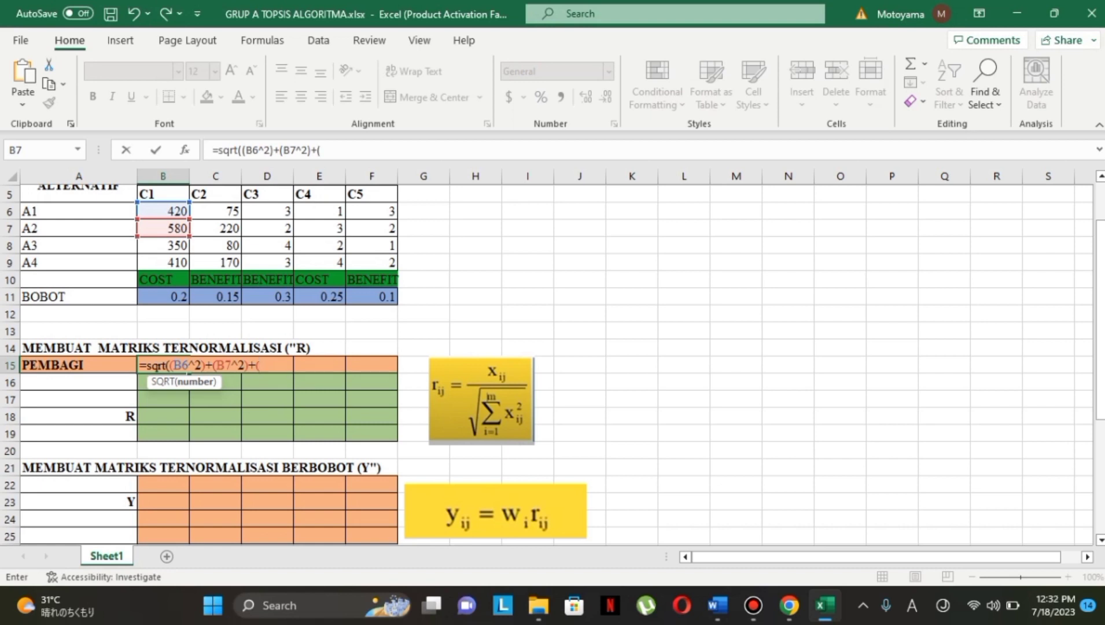
{"action": "mouse_move", "coordinate": [163, 229]}
{"action": "left_mouse_down"}
{"action": "mouse_move", "coordinate": [232, 280]}
{"action": "mouse_move", "coordinate": [168, 232]}
{"action": "left_mouse_up"}
{"action": "left_click", "coordinate": [163, 246]}
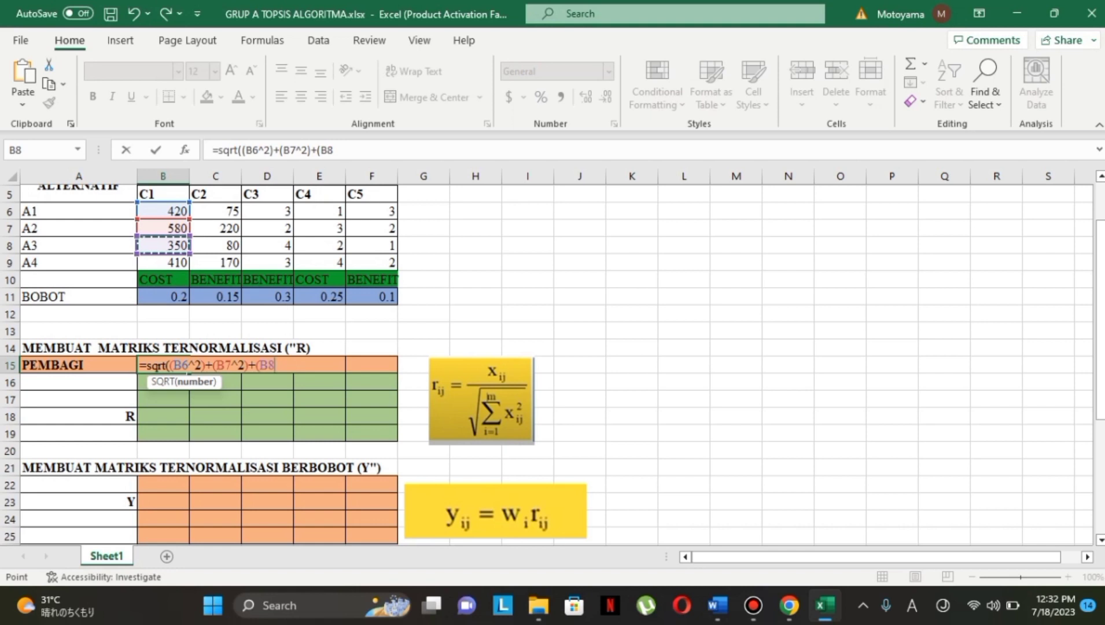
{"action": "type", "text": "^2)+"}
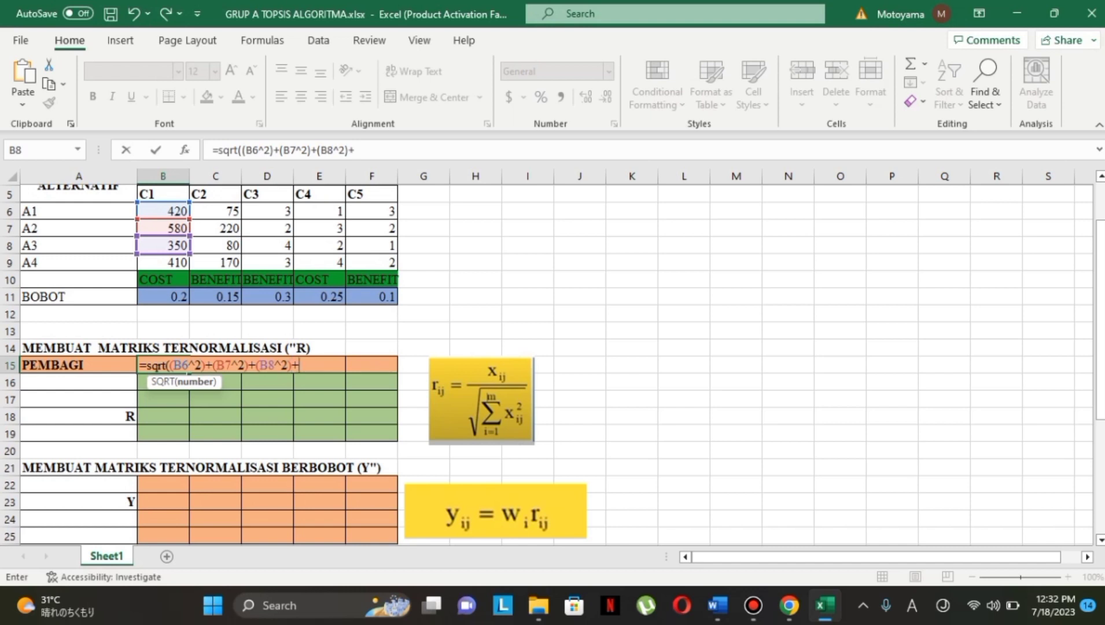
{"action": "type", "text": "("}
{"action": "left_click", "coordinate": [163, 263]}
{"action": "type", "text": "^"}
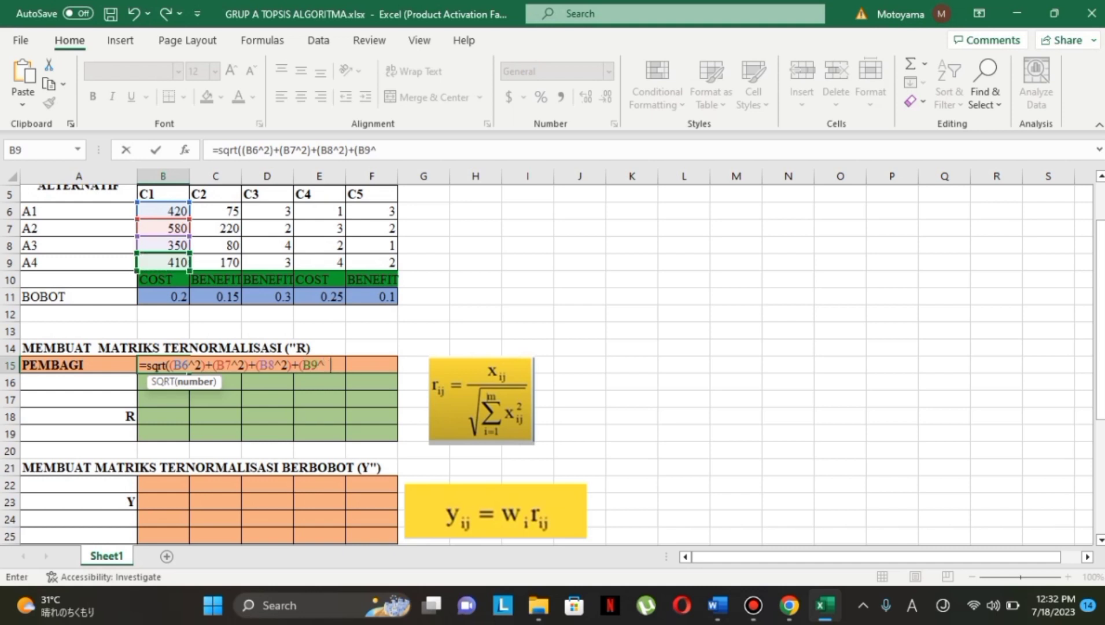
{"action": "type", "text": "2))"}
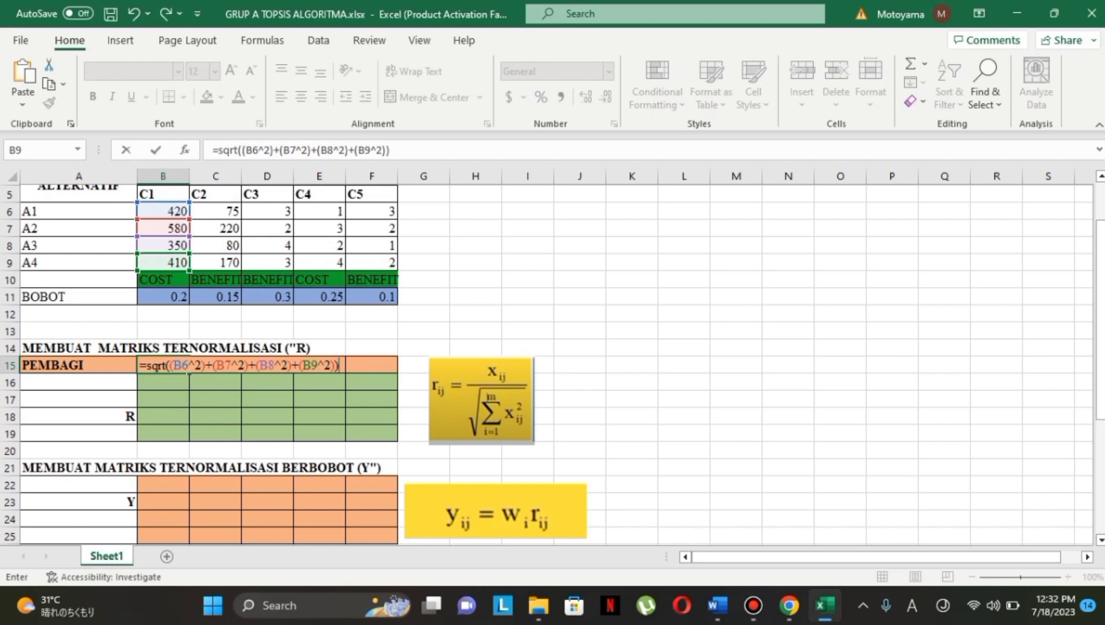
{"action": "key", "text": "Return"}
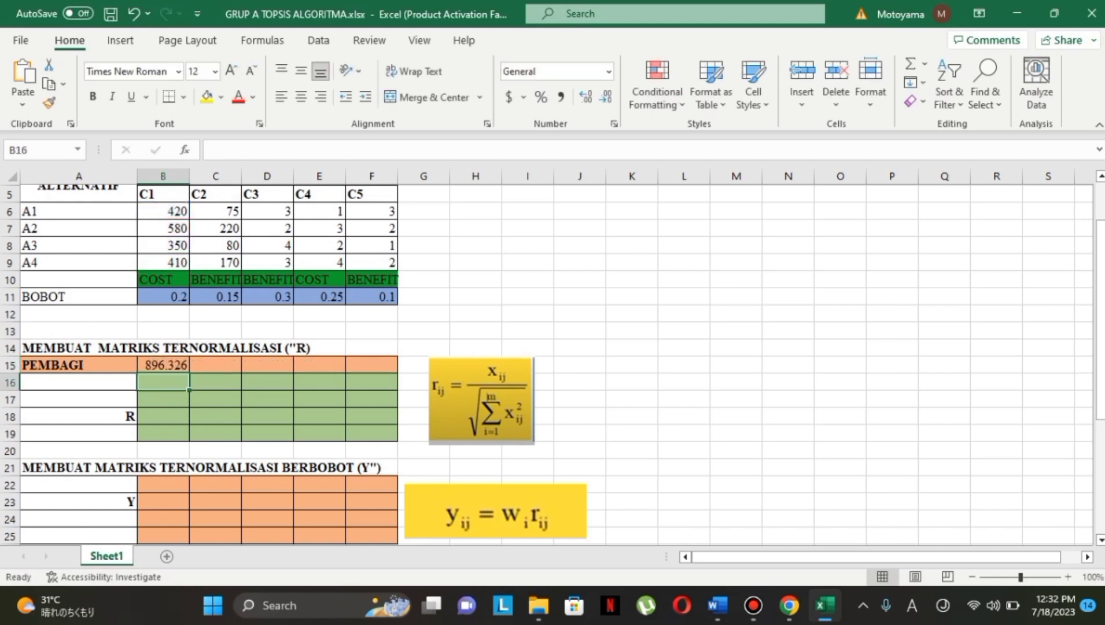
{"action": "left_click", "coordinate": [163, 365]}
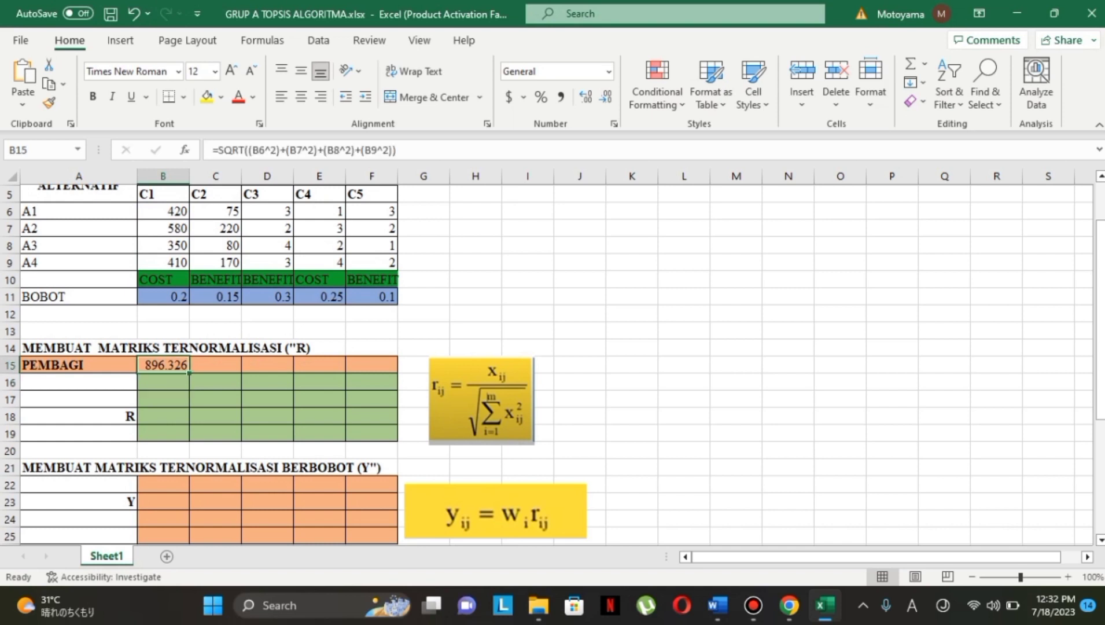
{"action": "left_click_drag", "start_coordinate": [189, 373], "coordinate": [382, 370]}
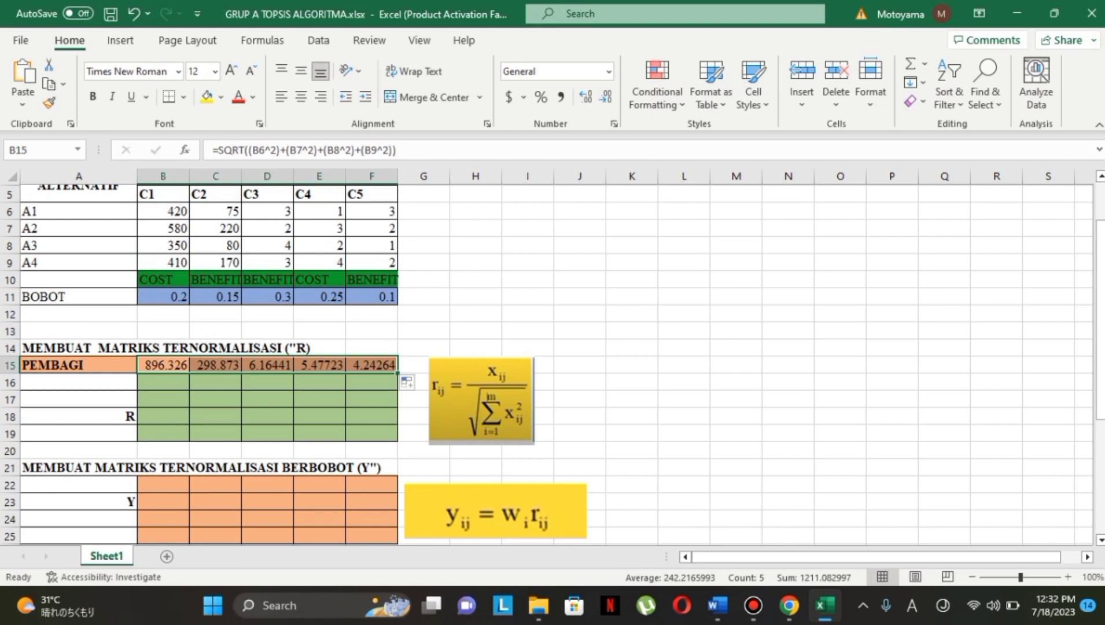
Normalise the C1 scores in matrix R by entering =B6/$B$15 in B16 and filling it down to B19
{"action": "left_click", "coordinate": [163, 382]}
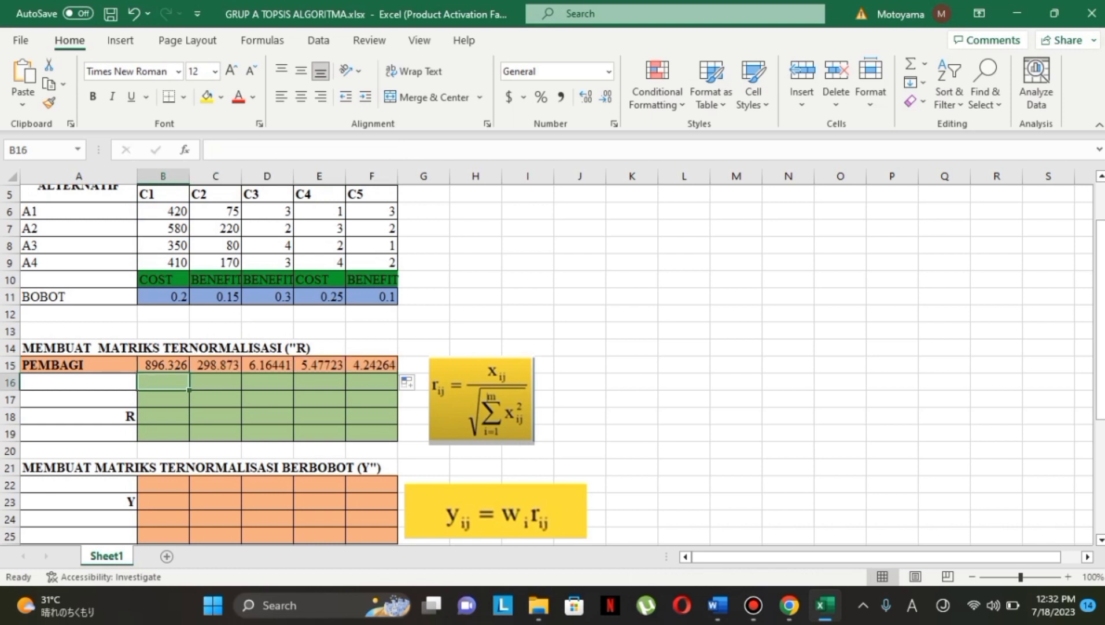
{"action": "type", "text": "="}
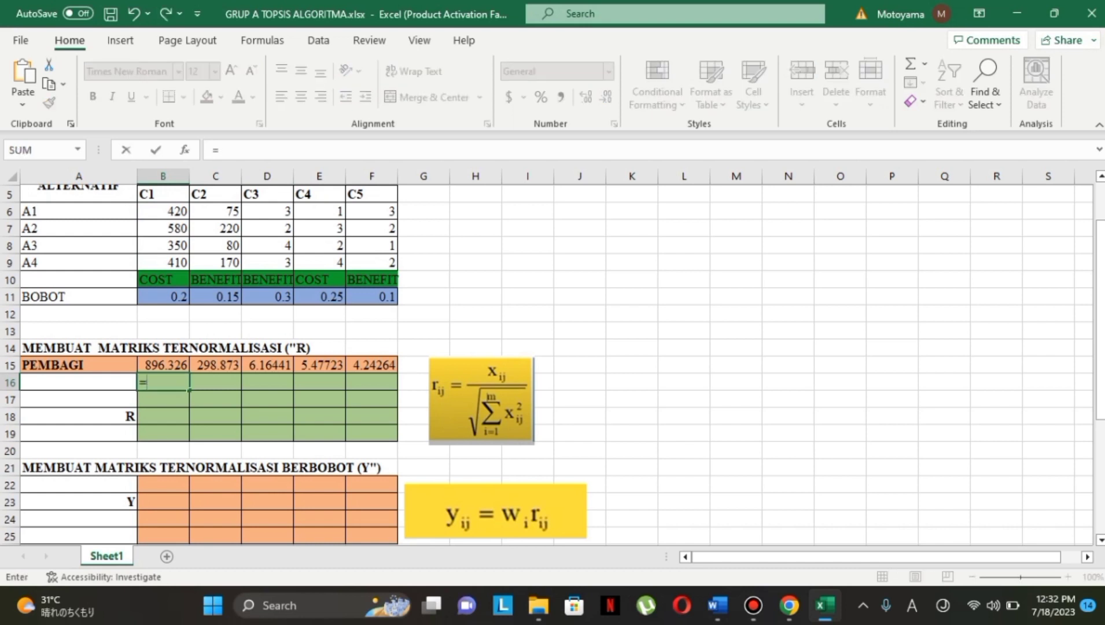
{"action": "left_click", "coordinate": [163, 211]}
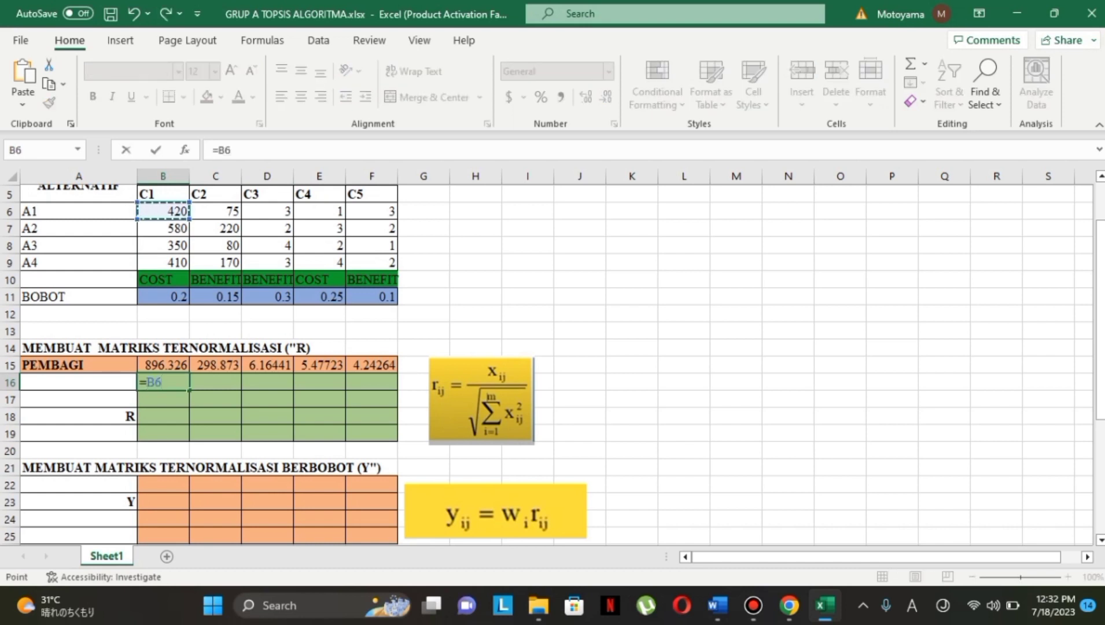
{"action": "type", "text": "/"}
{"action": "key", "text": "Up"}
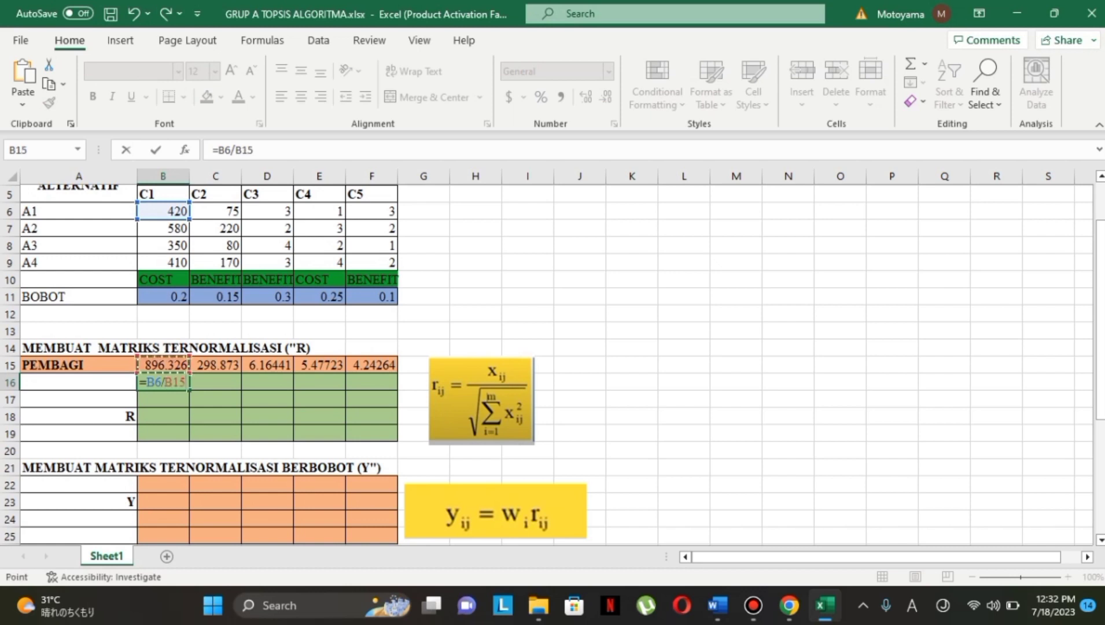
{"action": "key", "text": "F4"}
{"action": "key", "text": "Return"}
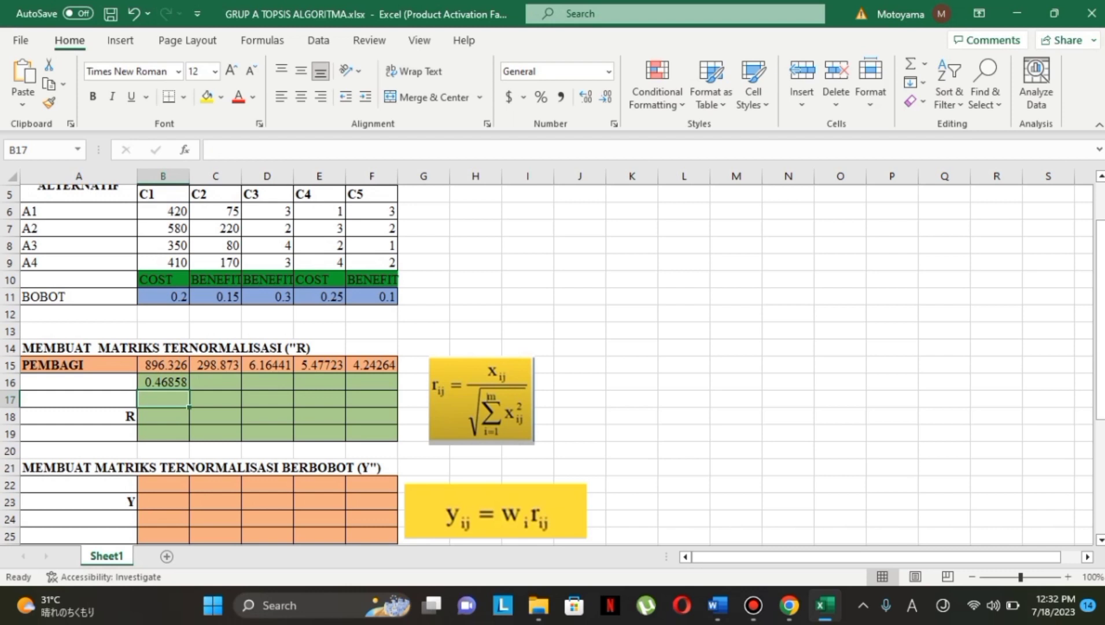
{"action": "left_click", "coordinate": [163, 382]}
{"action": "left_click_drag", "start_coordinate": [189, 391], "coordinate": [190, 441]}
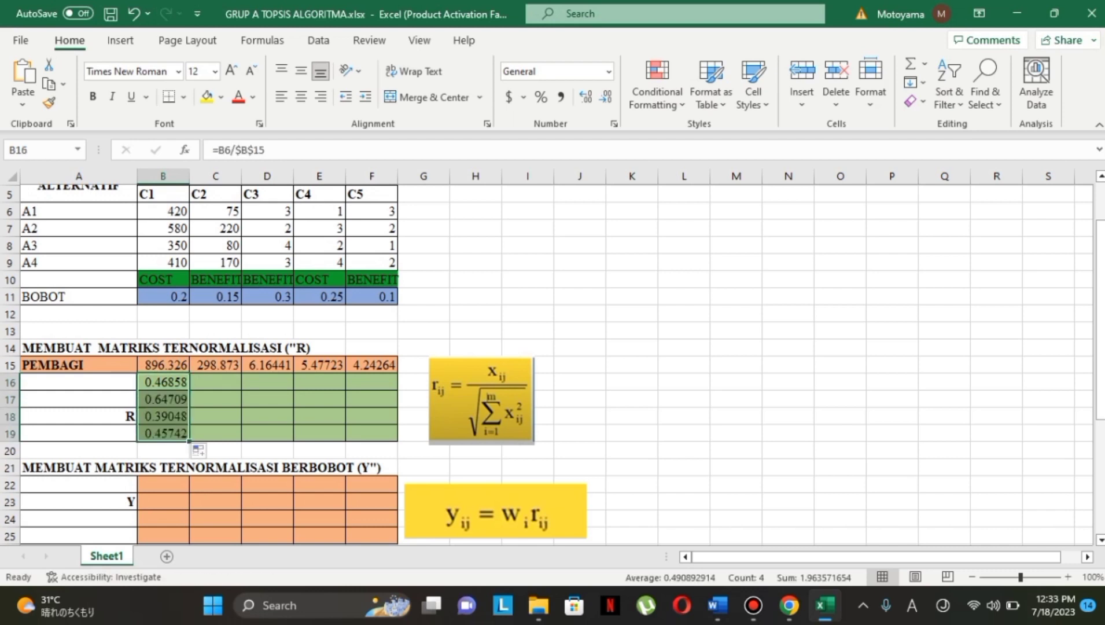
Normalise the C2 scores in matrix R by entering =C6/$C$15 in C16 and filling it down to C19
{"action": "left_click", "coordinate": [216, 383]}
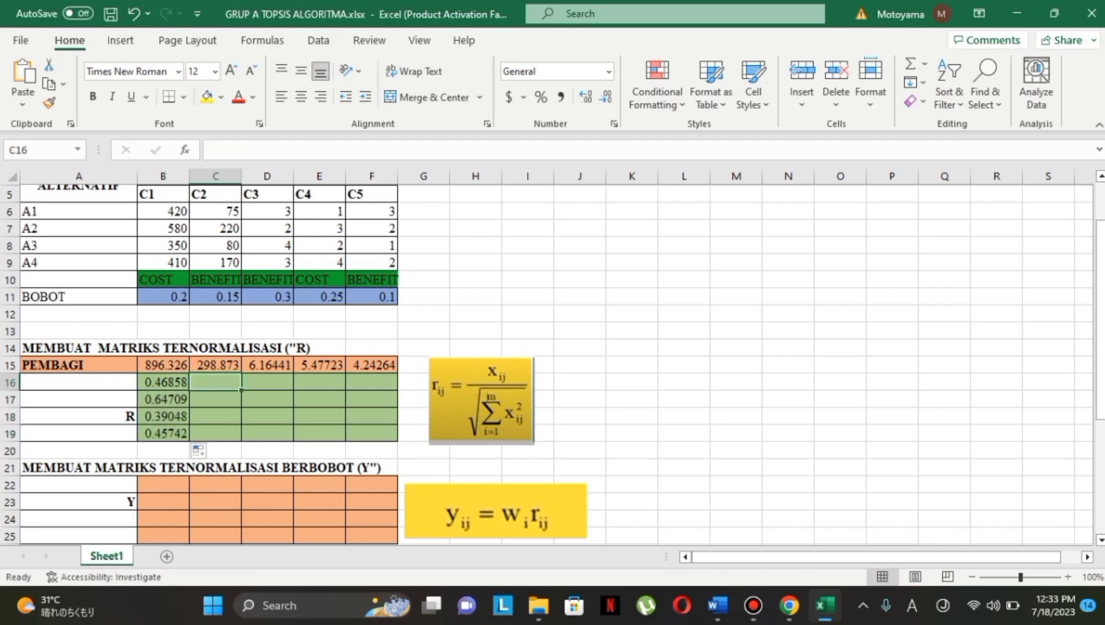
{"action": "type", "text": "="}
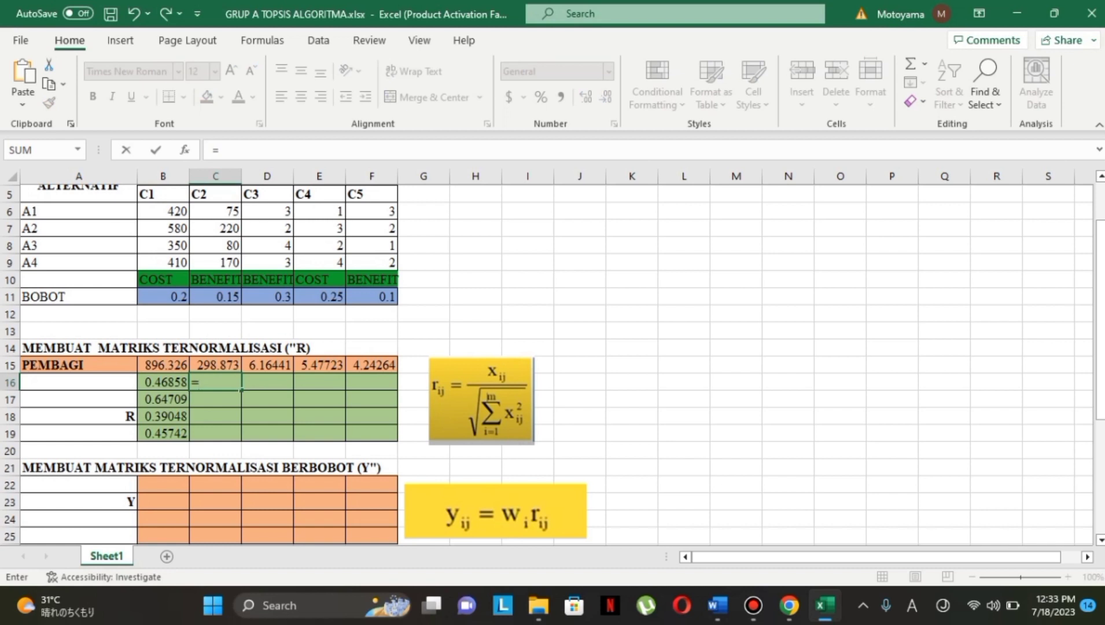
{"action": "left_click", "coordinate": [216, 211]}
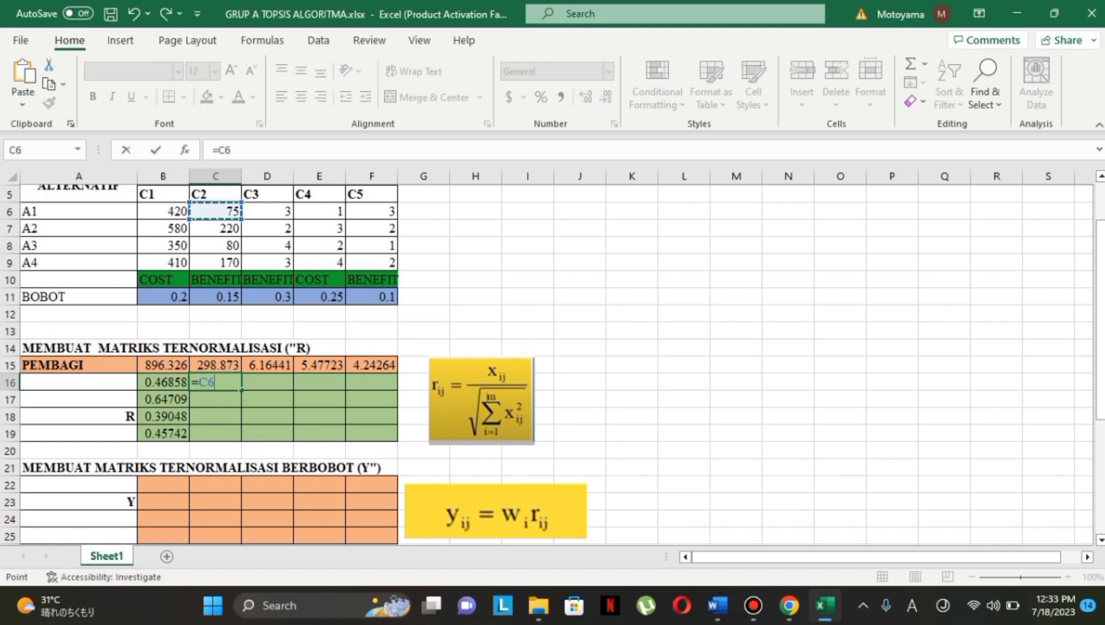
{"action": "type", "text": "/"}
{"action": "left_click", "coordinate": [215, 365]}
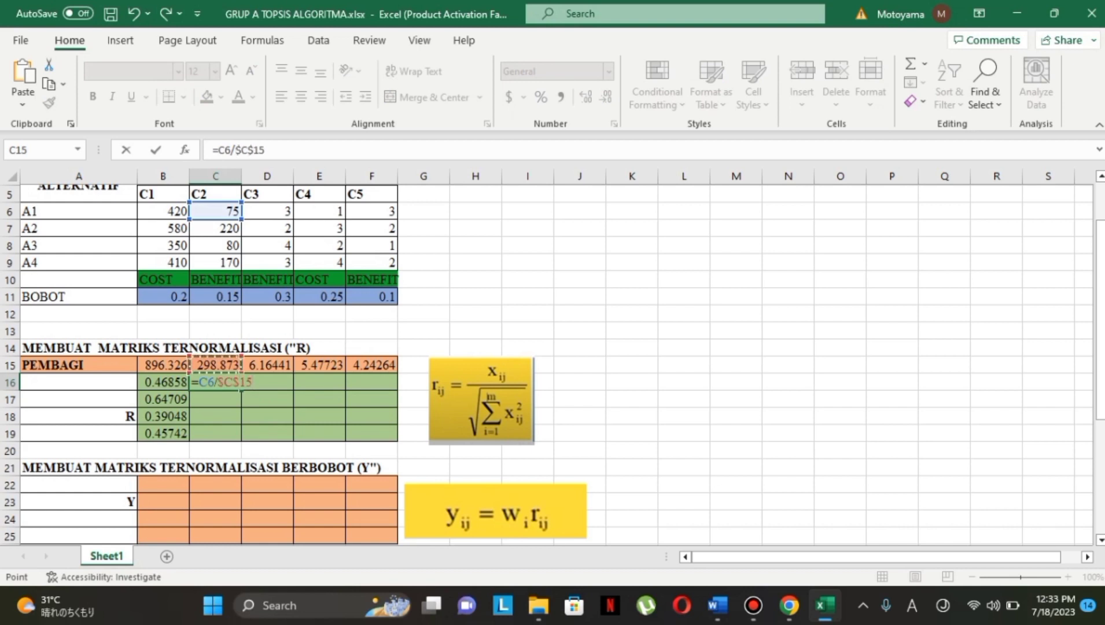
{"action": "key", "text": "Return"}
{"action": "left_click", "coordinate": [215, 383]}
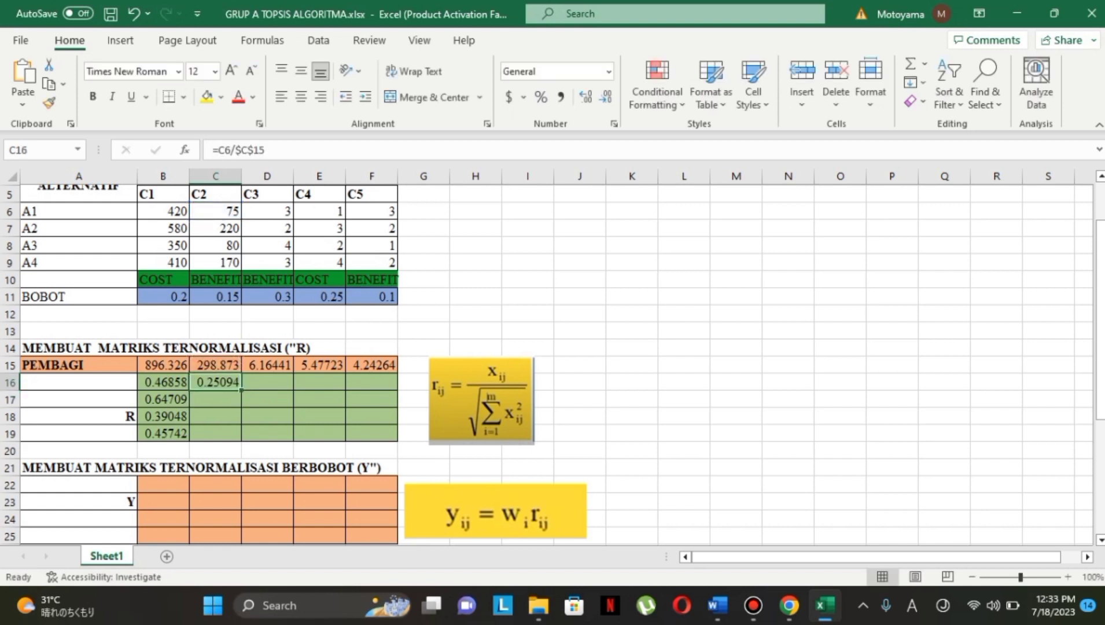
{"action": "left_click_drag", "start_coordinate": [241, 390], "coordinate": [241, 437]}
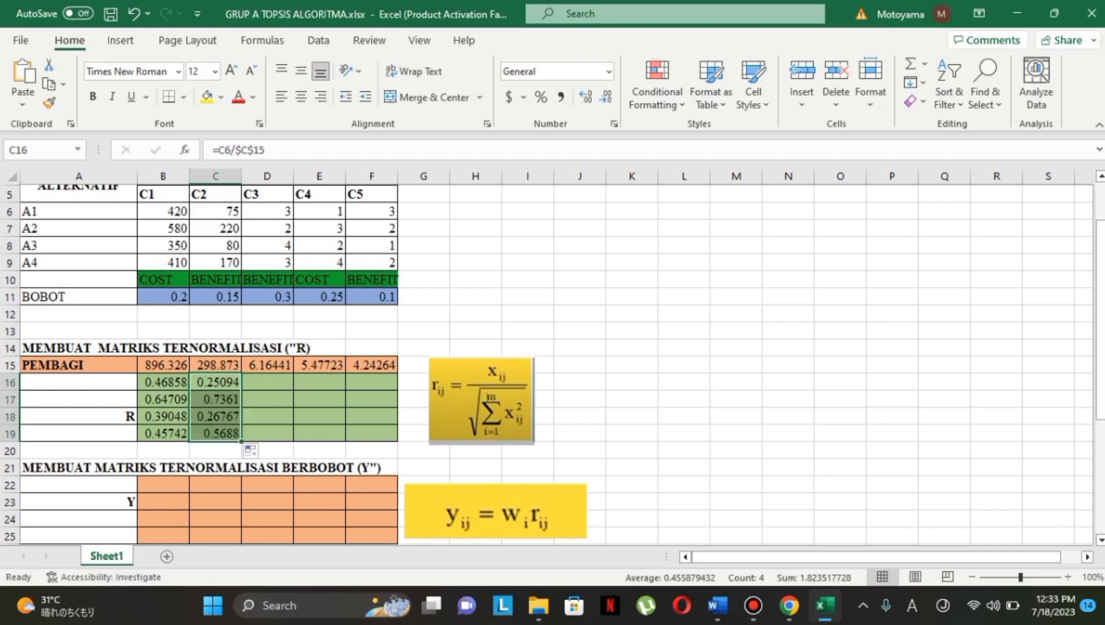
Normalise the C3 scores in matrix R by entering =D6/$D$15 in D16 and filling it down to D19
{"action": "left_click", "coordinate": [267, 383]}
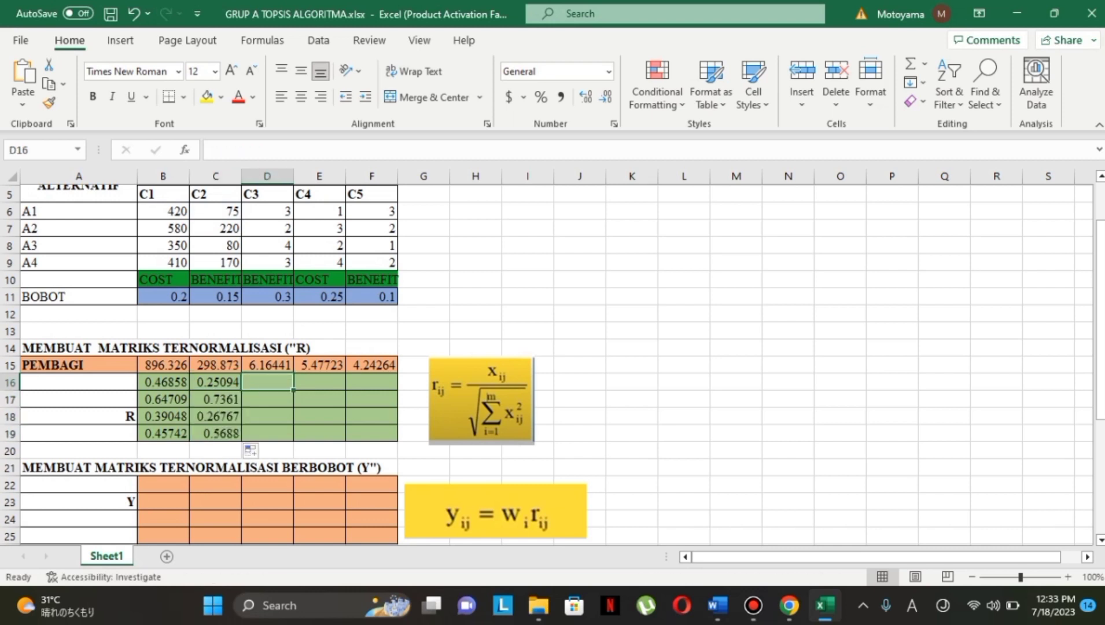
{"action": "type", "text": "="}
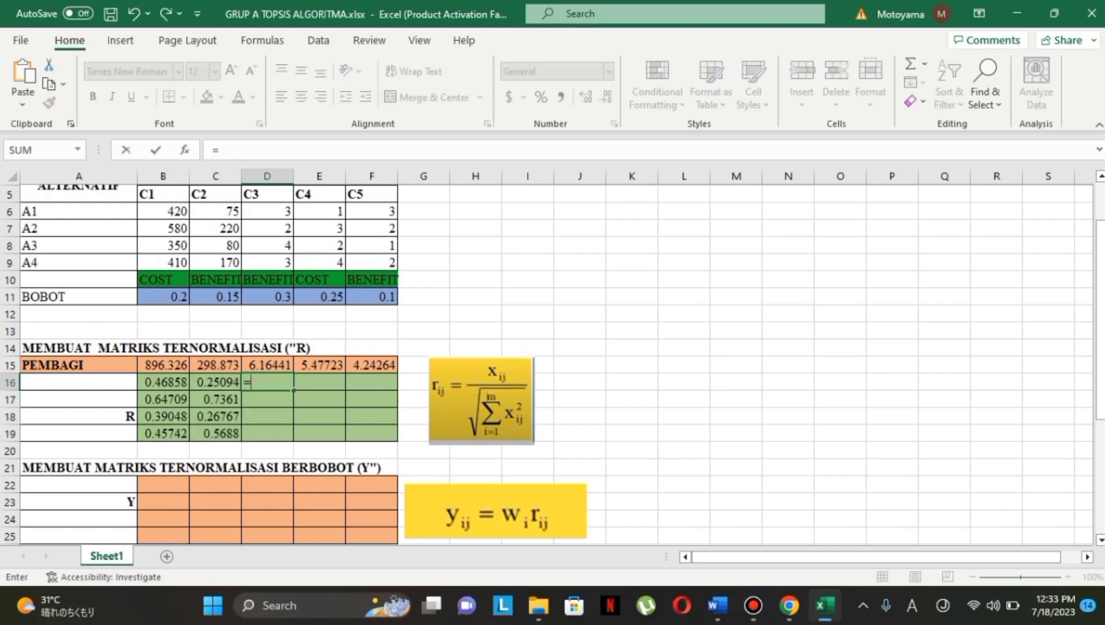
{"action": "left_click", "coordinate": [268, 211]}
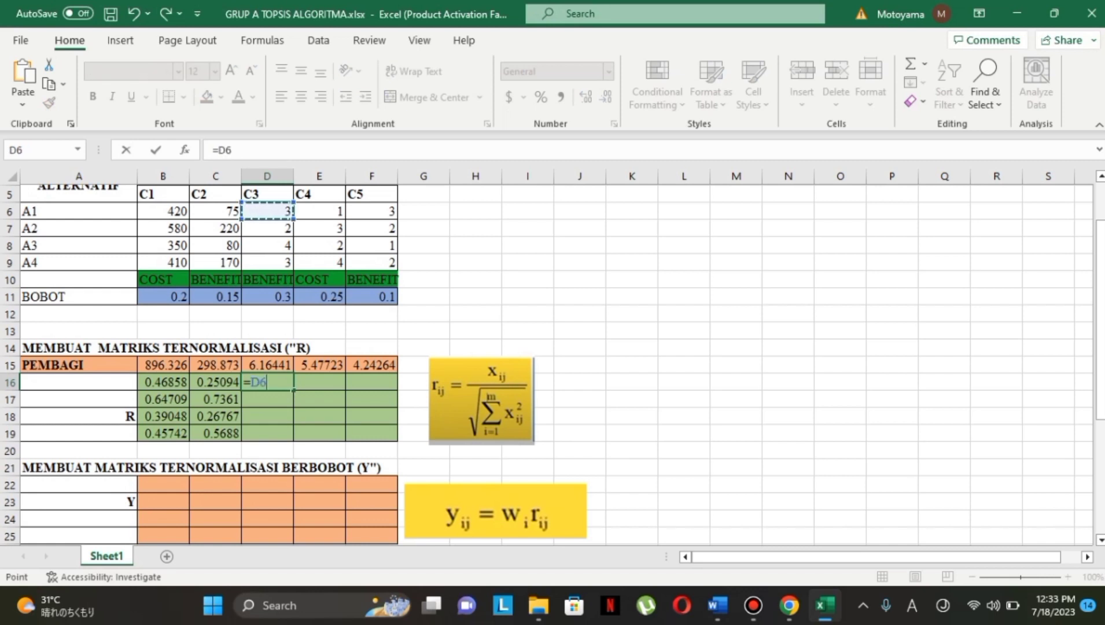
{"action": "type", "text": "/"}
{"action": "left_click", "coordinate": [268, 366]}
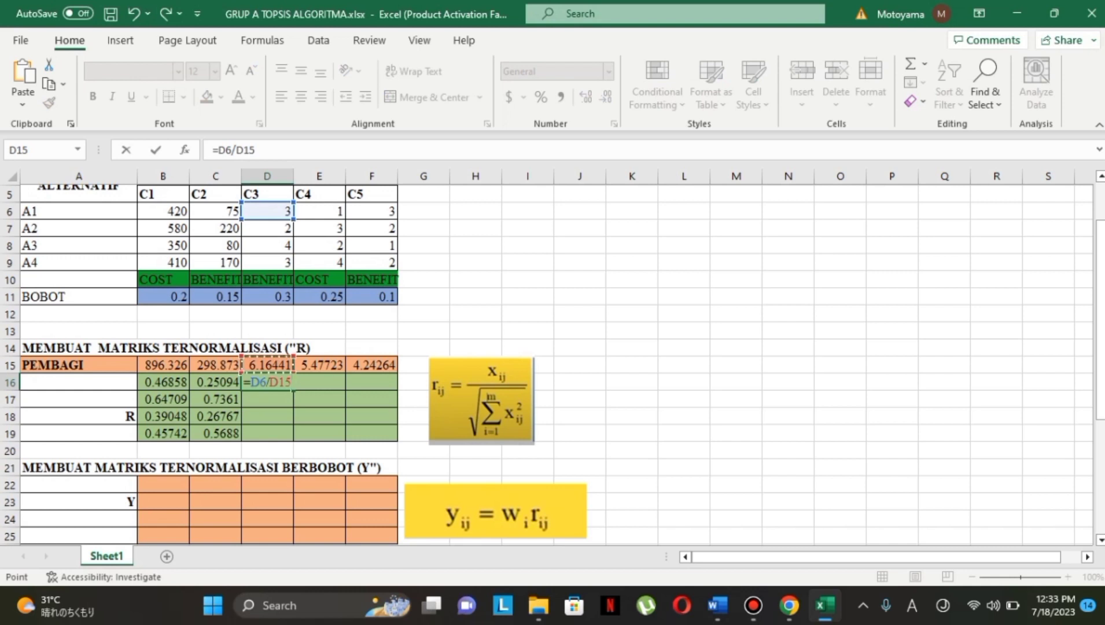
{"action": "key", "text": "F4"}
{"action": "key", "text": "Return"}
{"action": "left_click", "coordinate": [267, 383]}
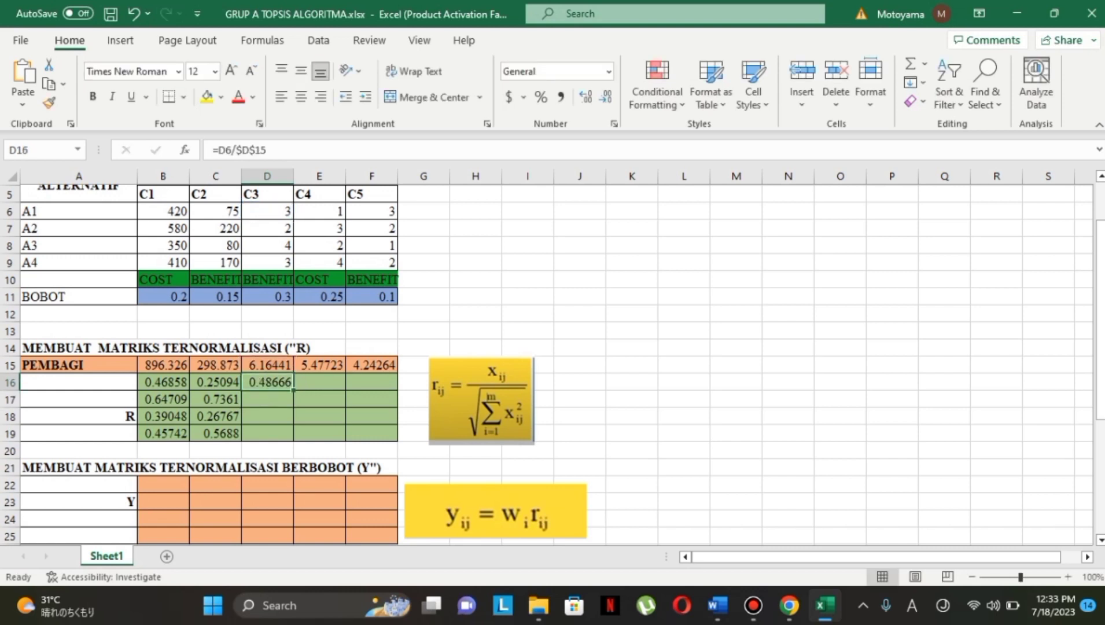
{"action": "left_click_drag", "start_coordinate": [294, 391], "coordinate": [293, 440]}
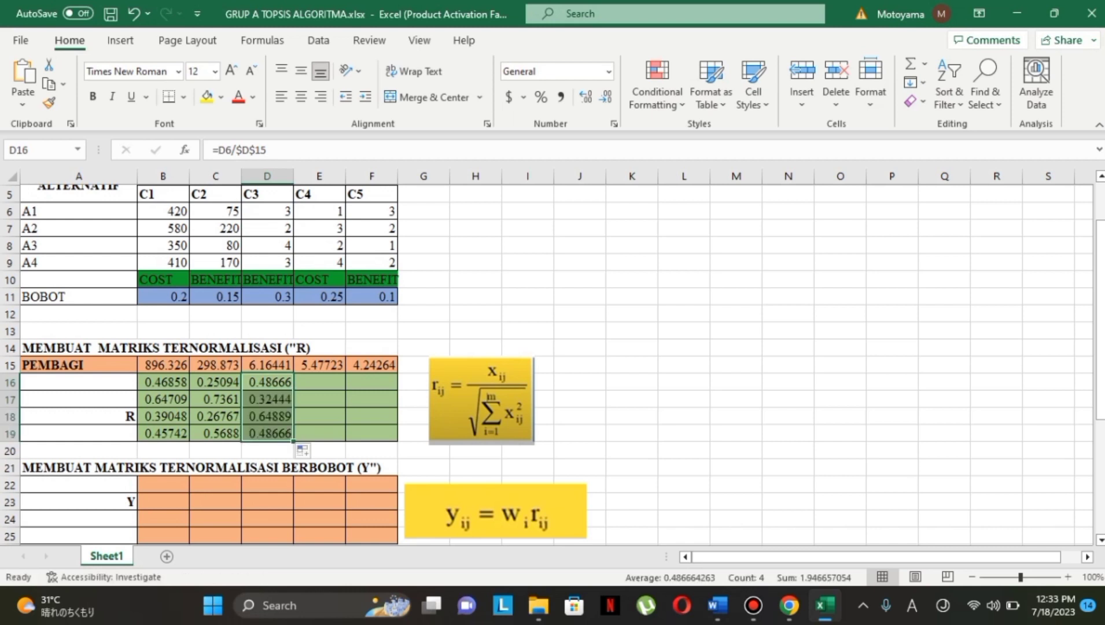
Normalise the C4 scores in matrix R by entering =E6/$E$15 in E16 and filling it down to E19
{"action": "left_click", "coordinate": [320, 383]}
{"action": "type", "text": "="}
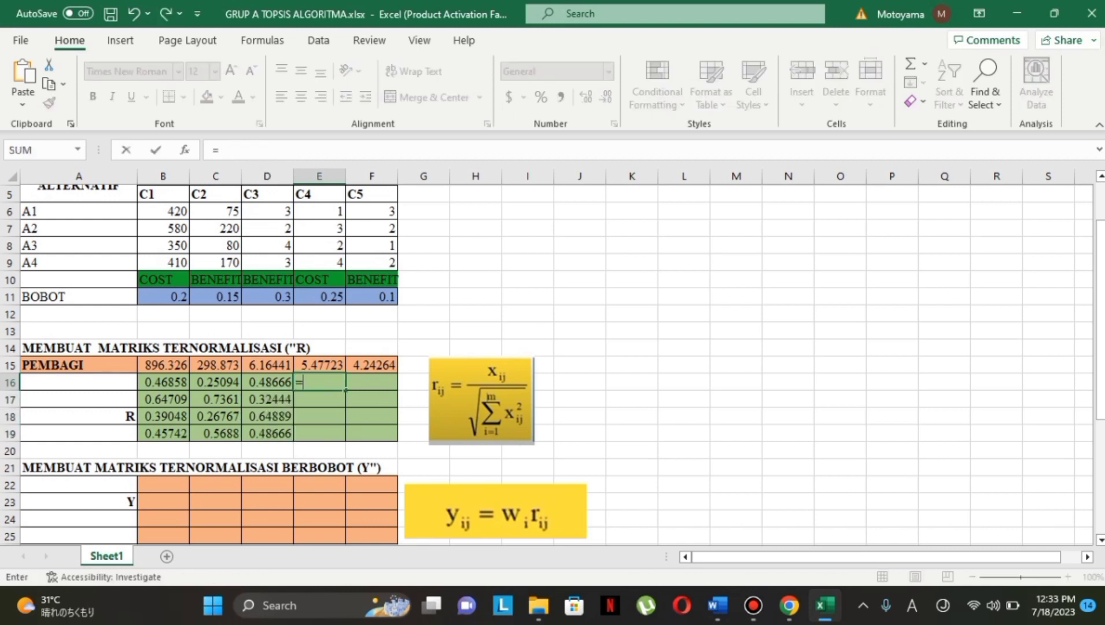
{"action": "left_click", "coordinate": [320, 212]}
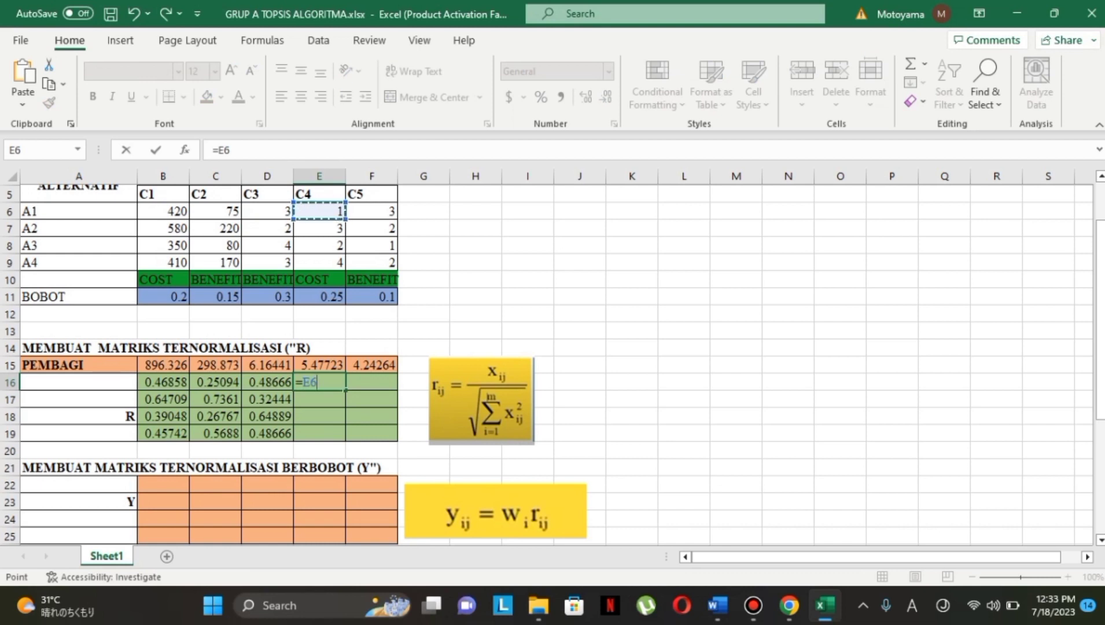
{"action": "type", "text": "/"}
{"action": "left_click", "coordinate": [320, 365]}
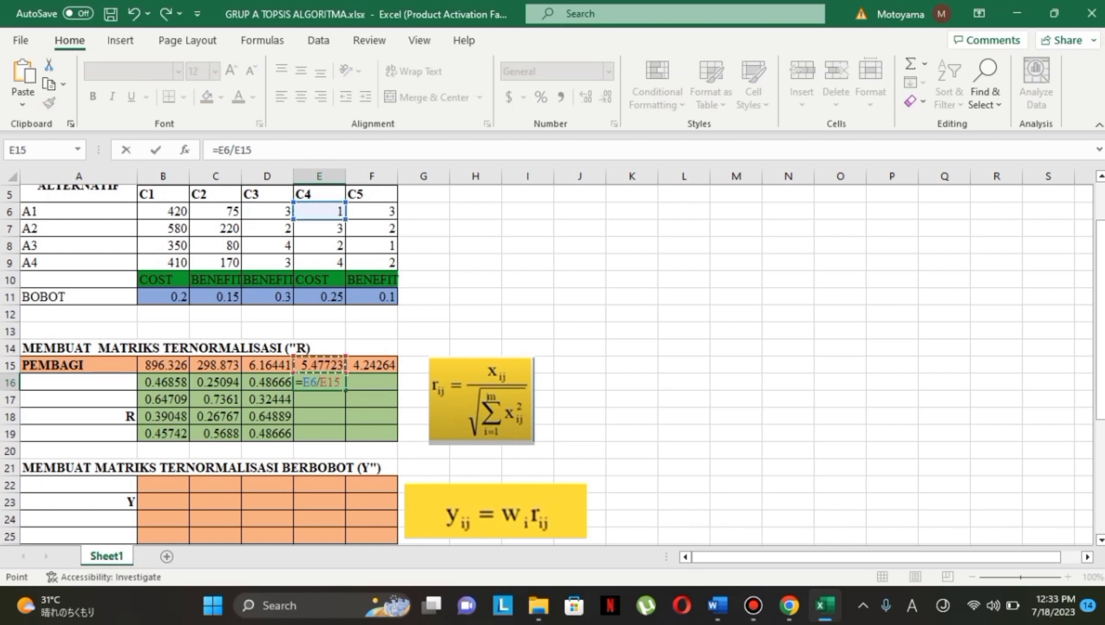
{"action": "key", "text": "F4"}
{"action": "key", "text": "Return"}
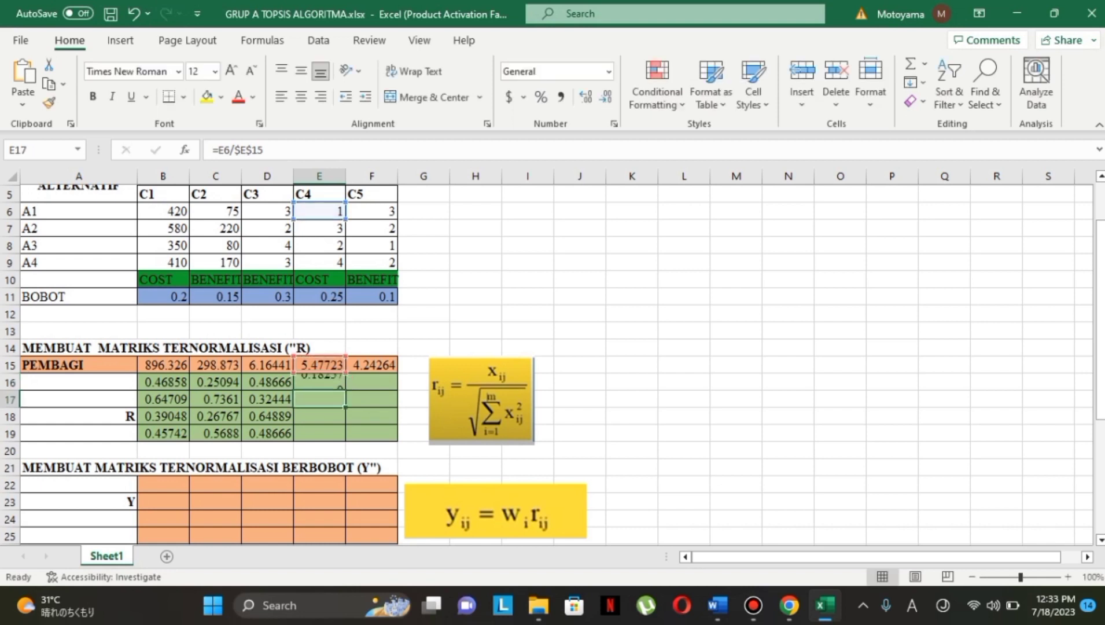
{"action": "key", "text": "Up"}
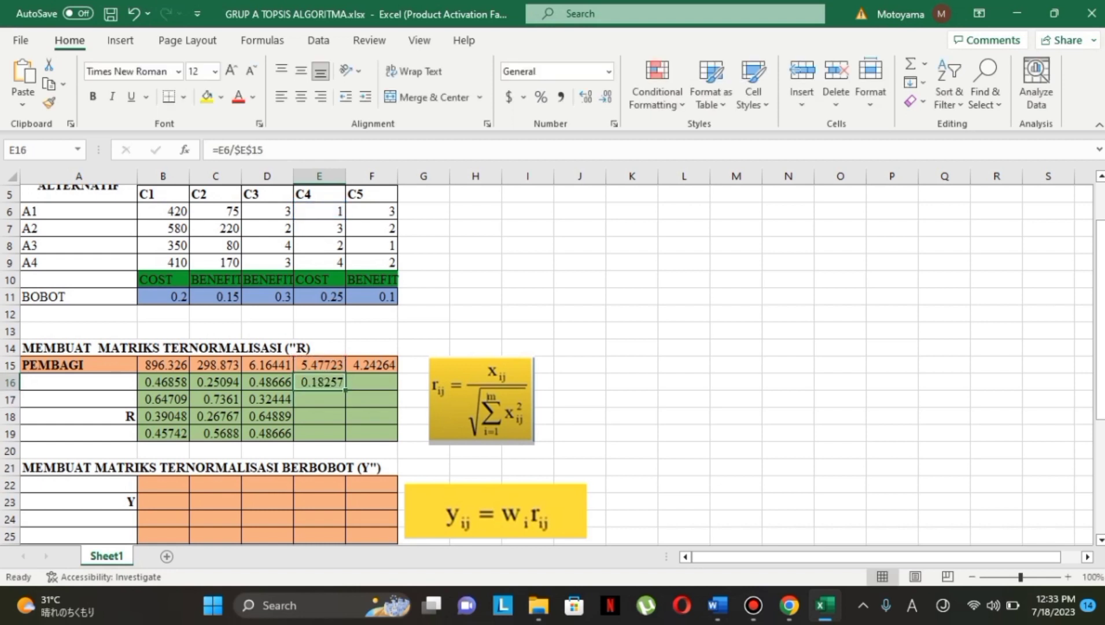
{"action": "left_click_drag", "start_coordinate": [346, 390], "coordinate": [346, 438]}
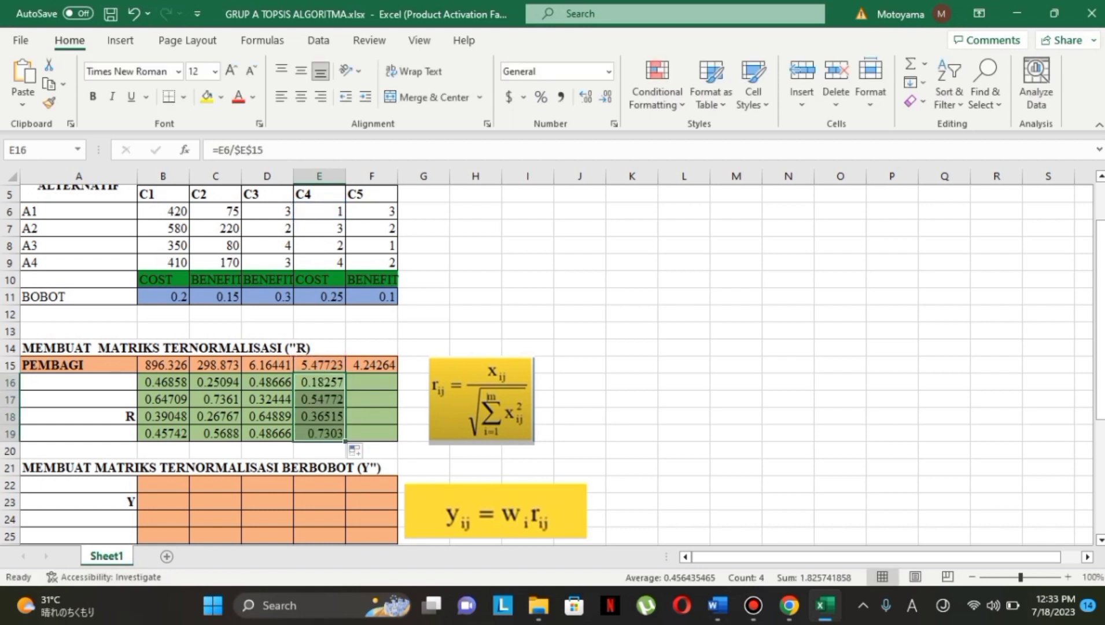
Normalise the C5 scores in matrix R by entering =F6/$F$15 in F16 and filling it down to F19
{"action": "left_click", "coordinate": [372, 383]}
{"action": "type", "text": "="}
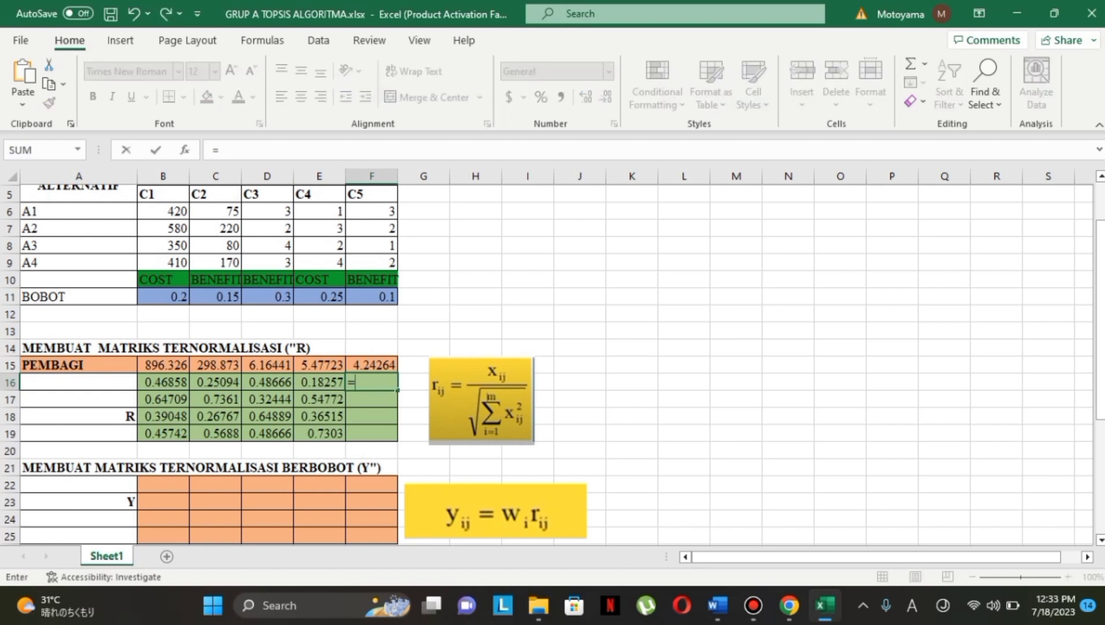
{"action": "left_click", "coordinate": [371, 211]}
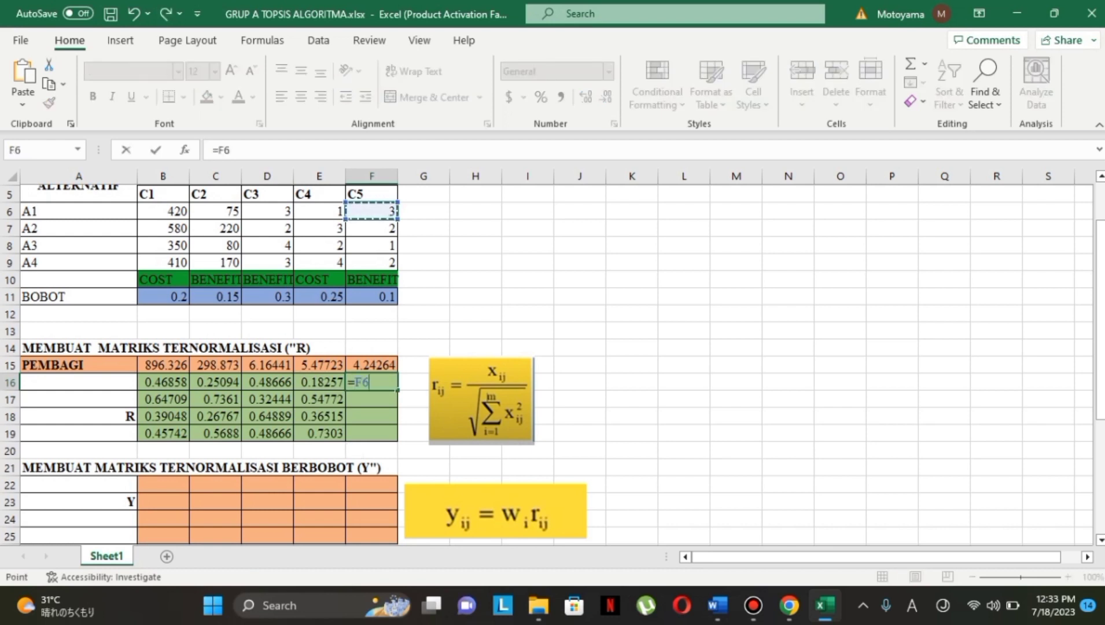
{"action": "type", "text": "/"}
{"action": "key", "text": "Up"}
{"action": "key", "text": "F4"}
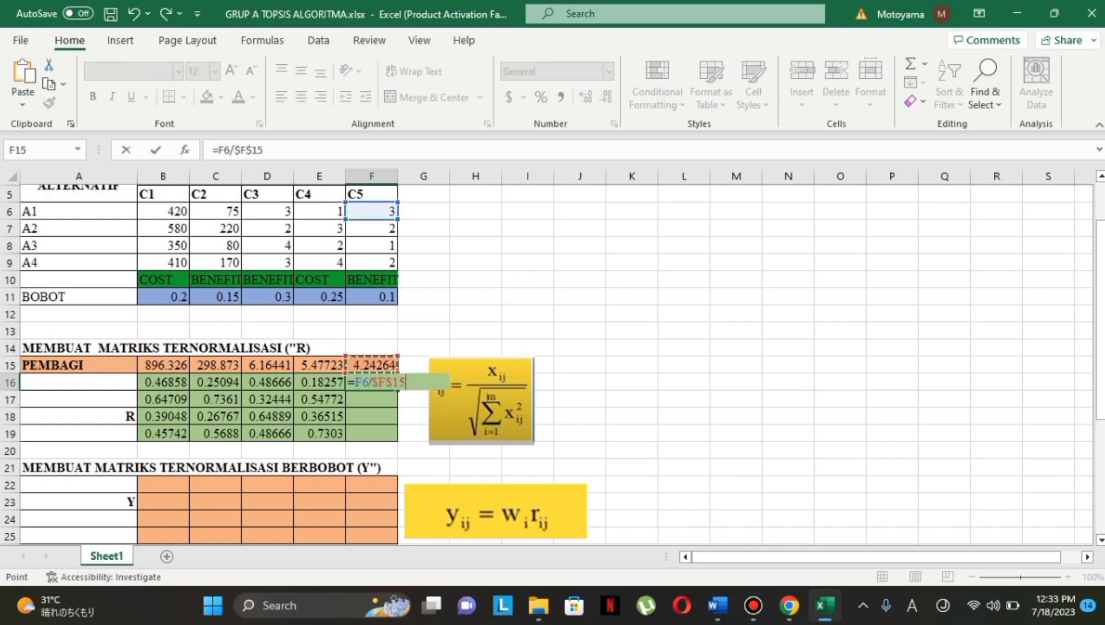
{"action": "key", "text": "Return"}
{"action": "left_click", "coordinate": [371, 382]}
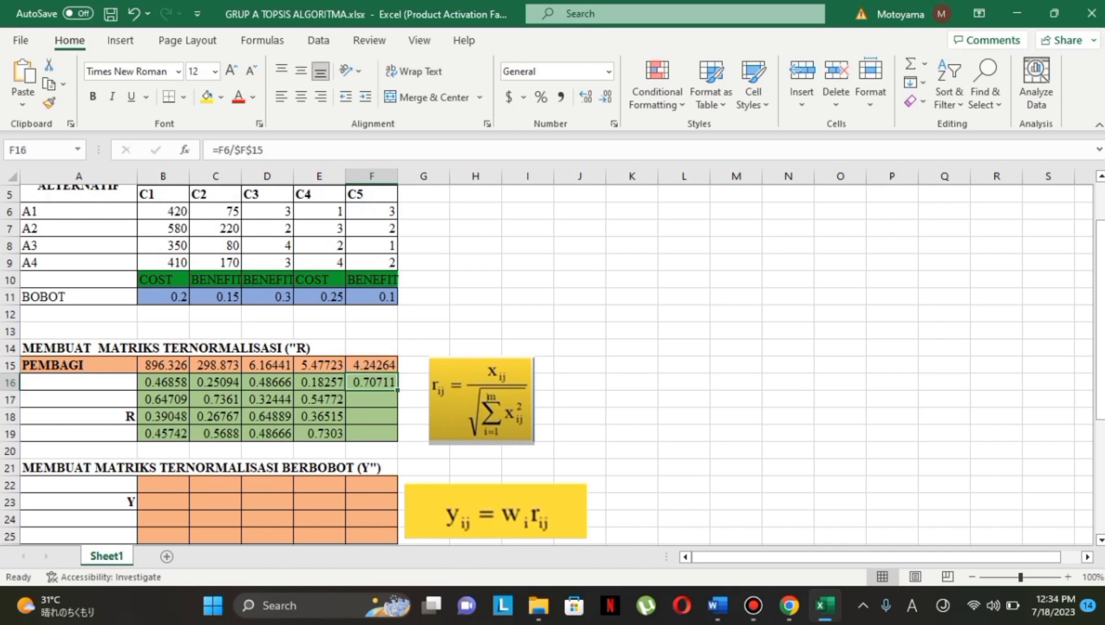
{"action": "left_click_drag", "start_coordinate": [398, 390], "coordinate": [398, 437]}
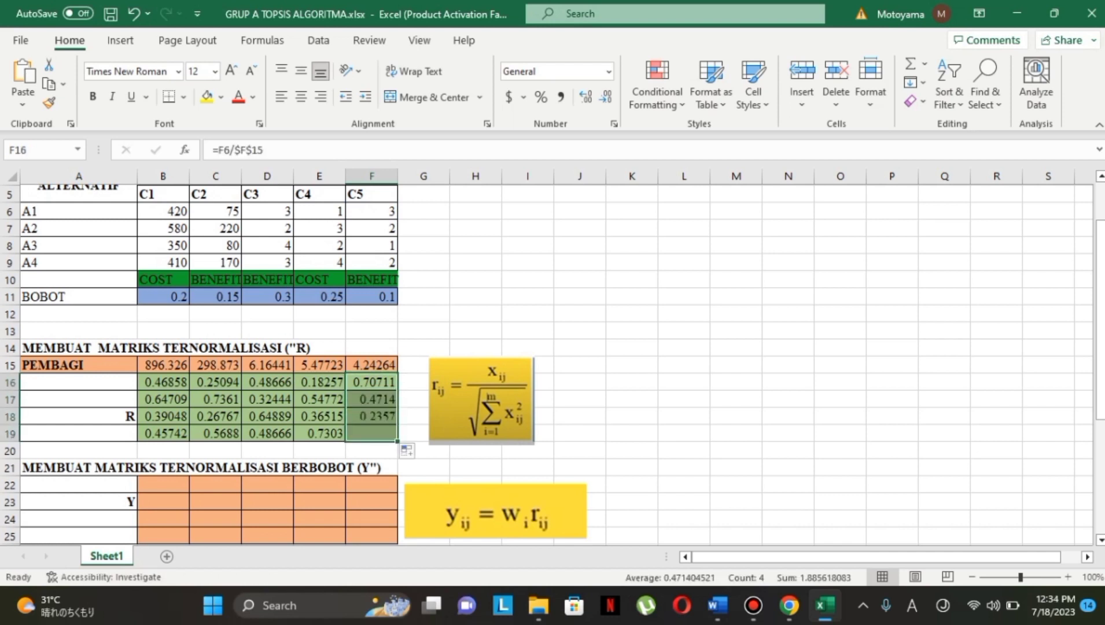
{"action": "left_click", "coordinate": [319, 434]}
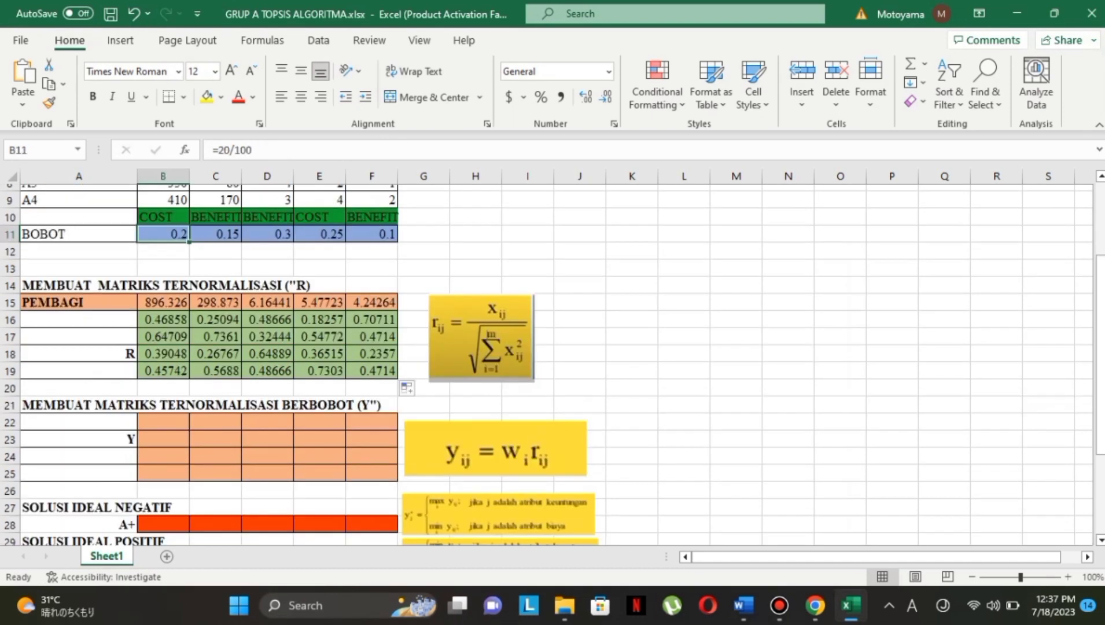
Weight the C1 column in matrix Y by entering =$B$11*B16 in B22 and filling it down to B25
{"action": "left_click", "coordinate": [164, 422]}
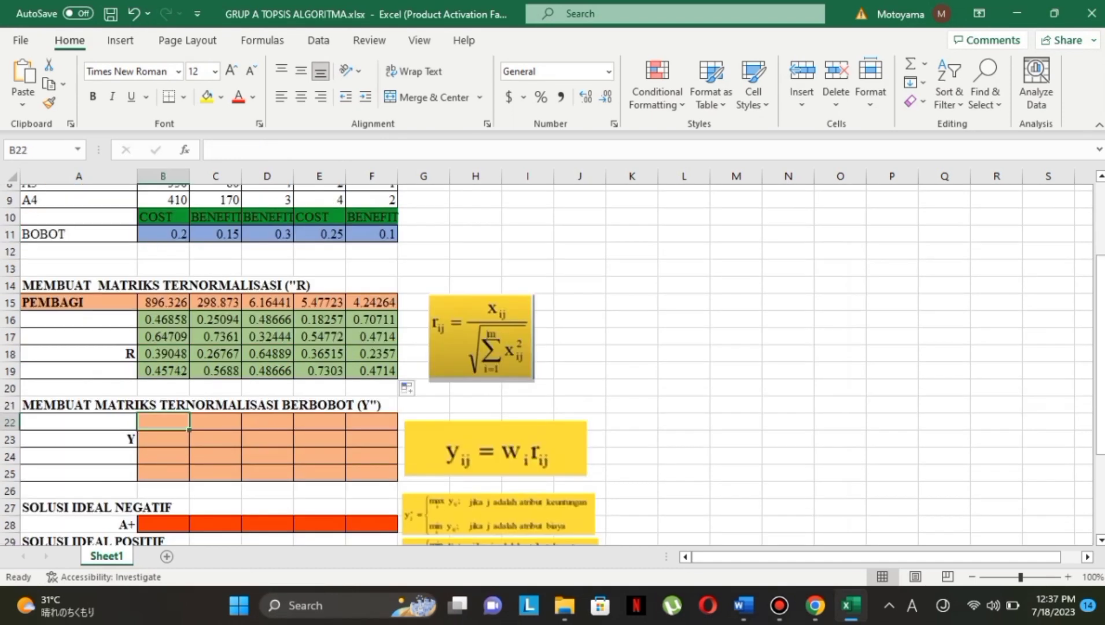
{"action": "type", "text": "="}
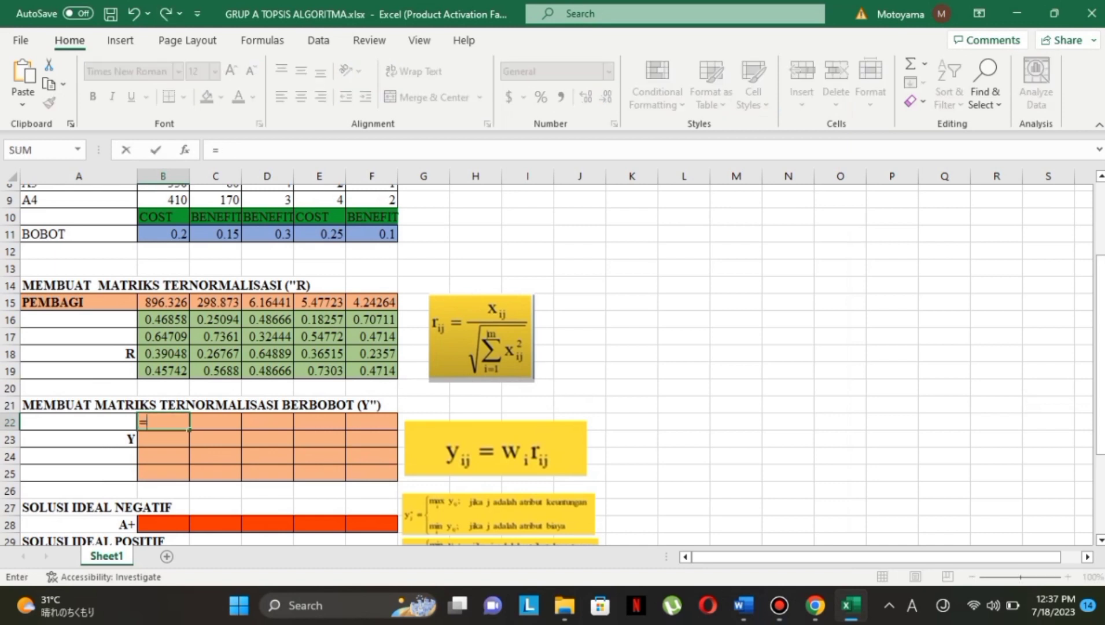
{"action": "left_click", "coordinate": [163, 235]}
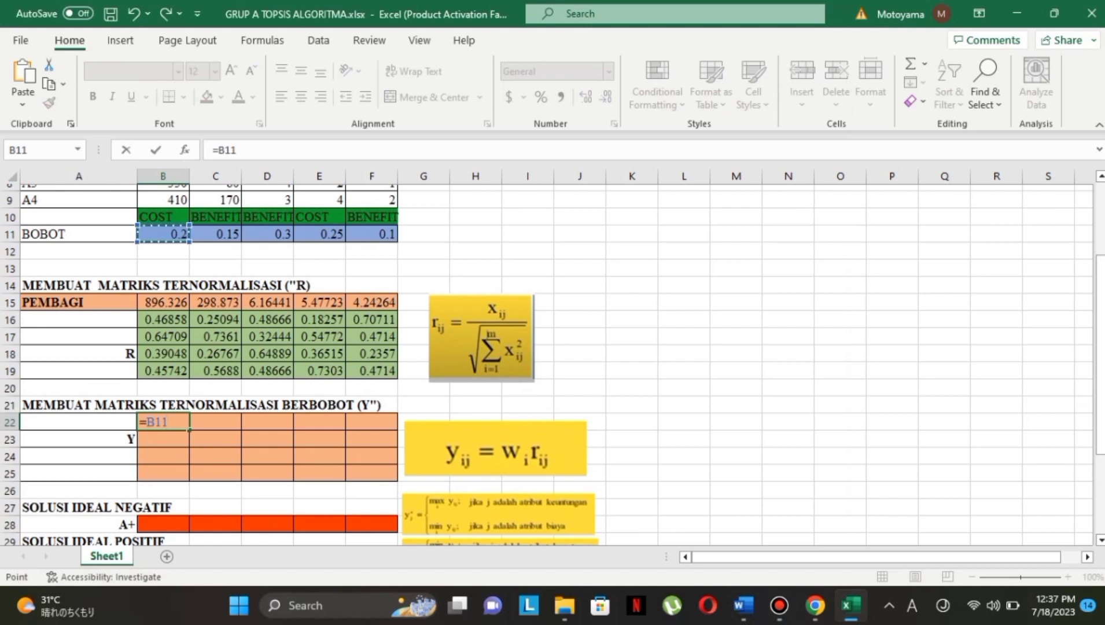
{"action": "key", "text": "F4"}
{"action": "type", "text": "*"}
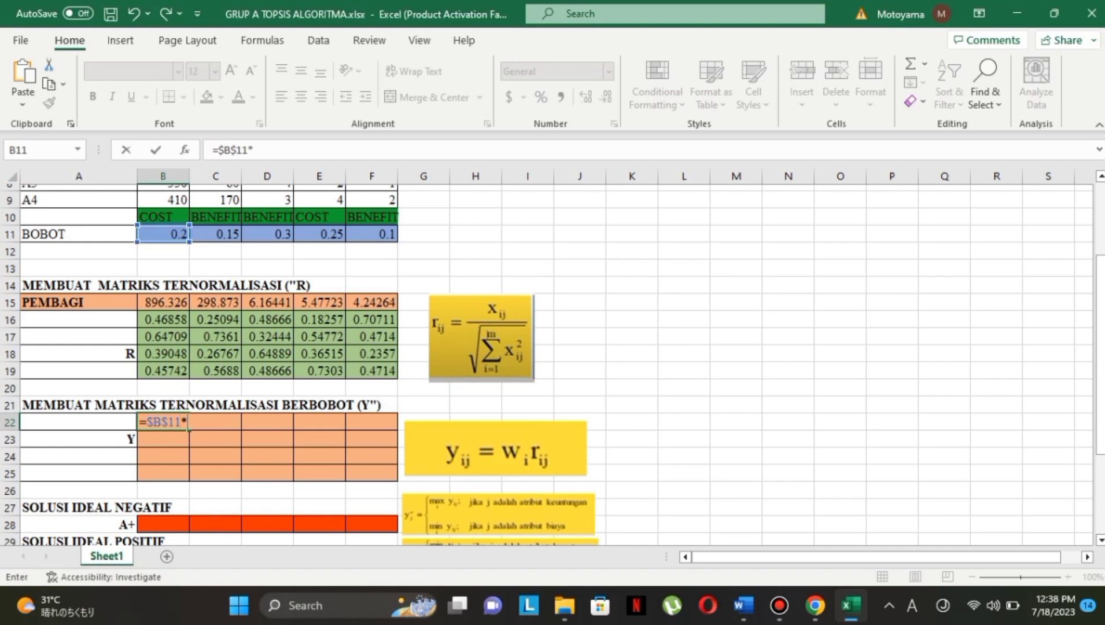
{"action": "left_click", "coordinate": [163, 319]}
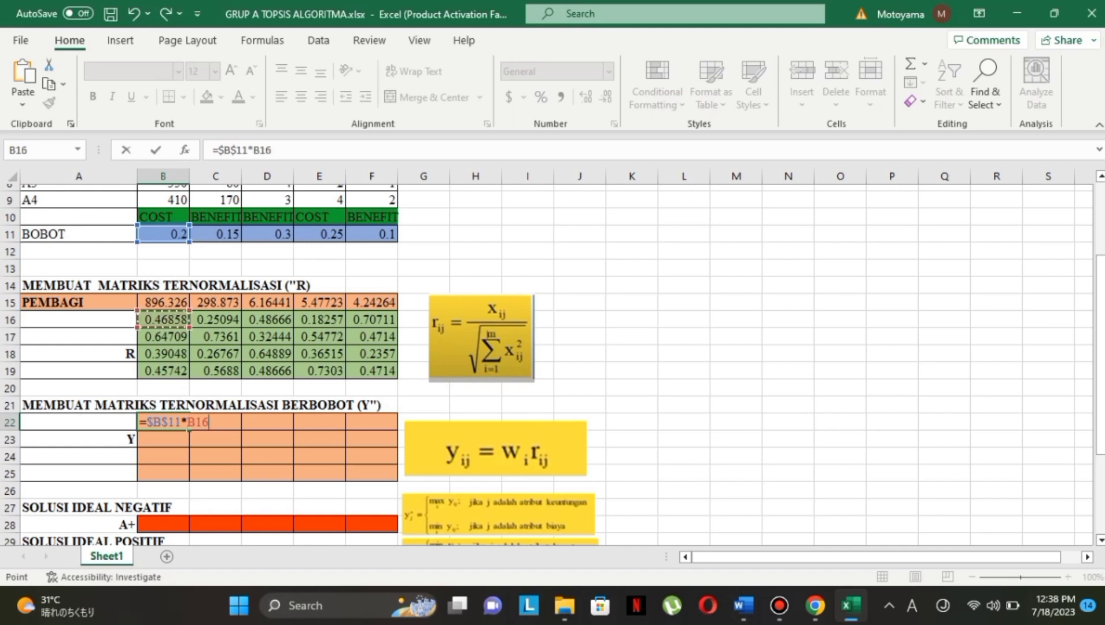
{"action": "key", "text": "Return"}
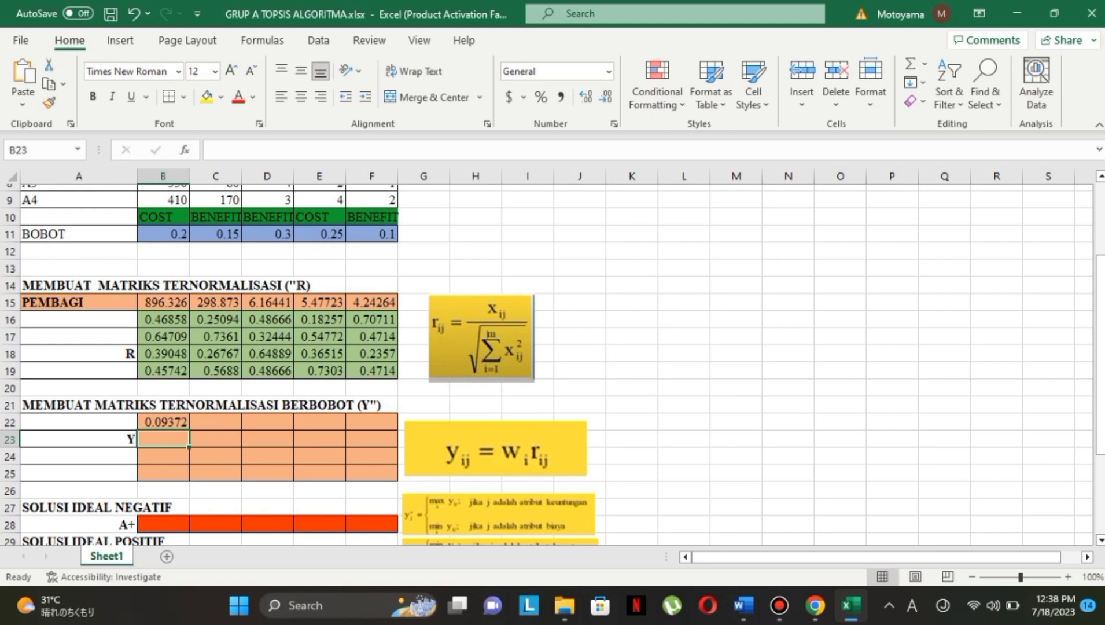
{"action": "left_click", "coordinate": [163, 422]}
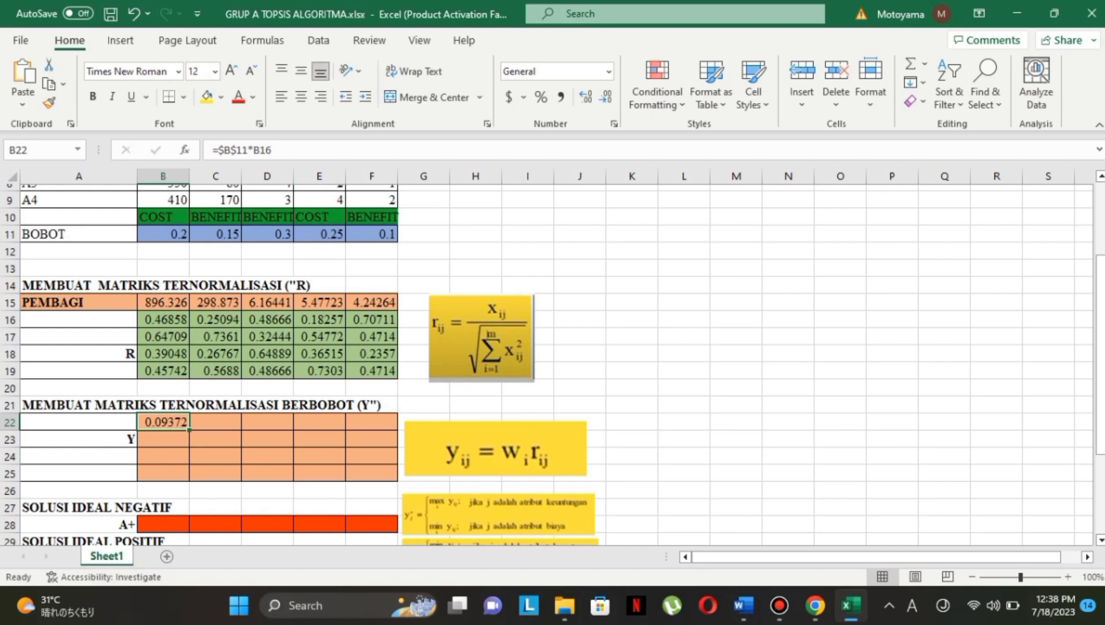
{"action": "left_click_drag", "start_coordinate": [190, 430], "coordinate": [181, 476]}
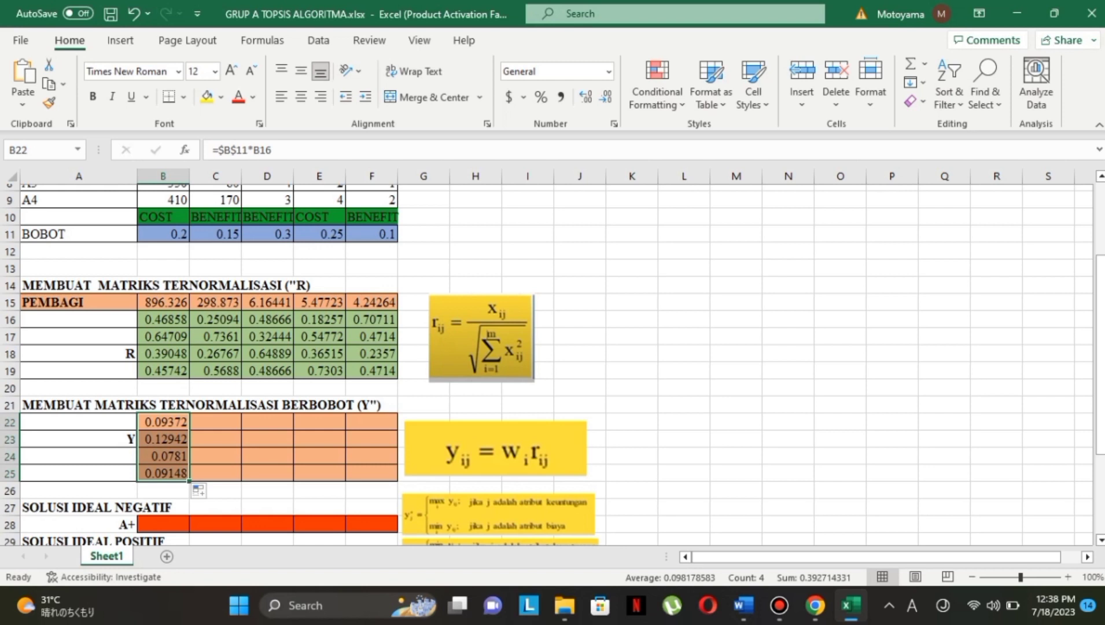
Weight the C2 column in matrix Y by entering =$C$11*C16 in C22 and filling it down to C25
{"action": "left_click", "coordinate": [216, 422]}
{"action": "type", "text": "="}
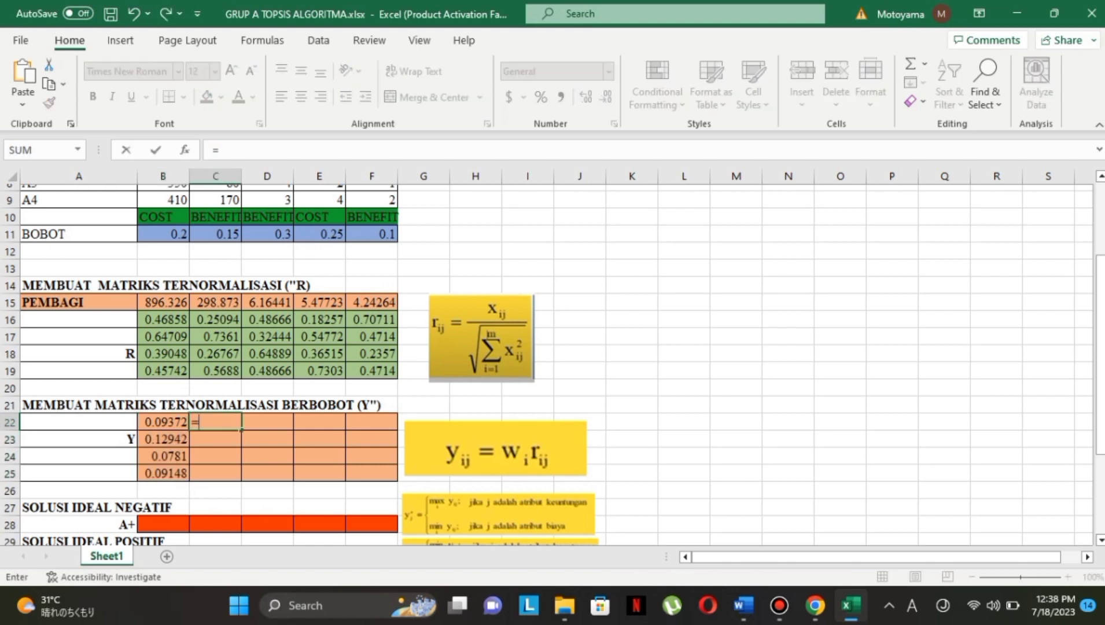
{"action": "left_click", "coordinate": [215, 235]}
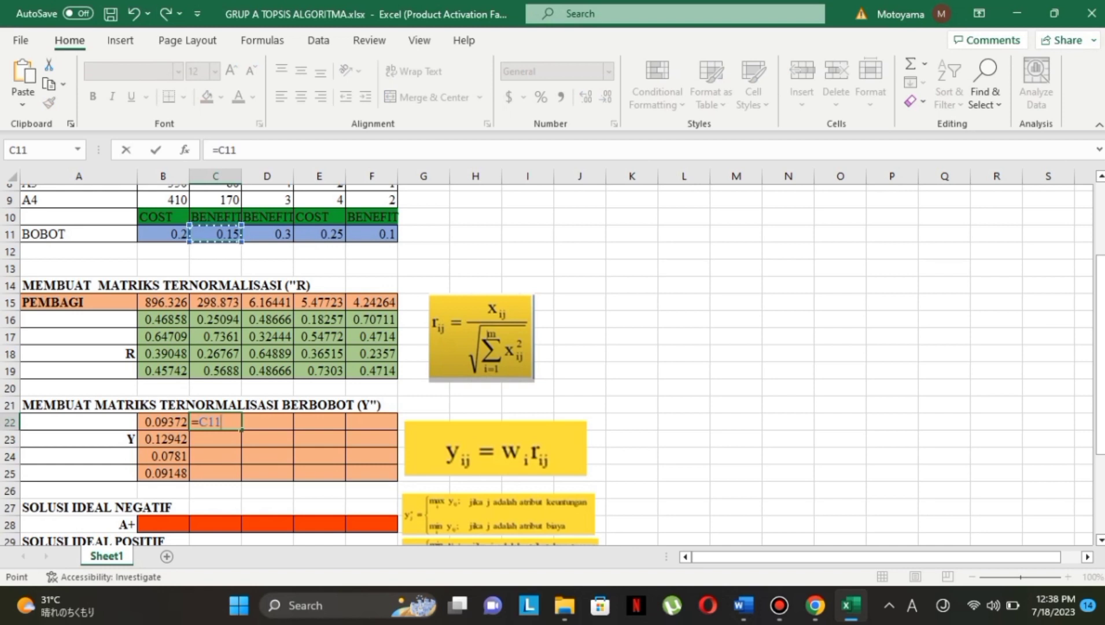
{"action": "key", "text": "F4"}
{"action": "type", "text": "*"}
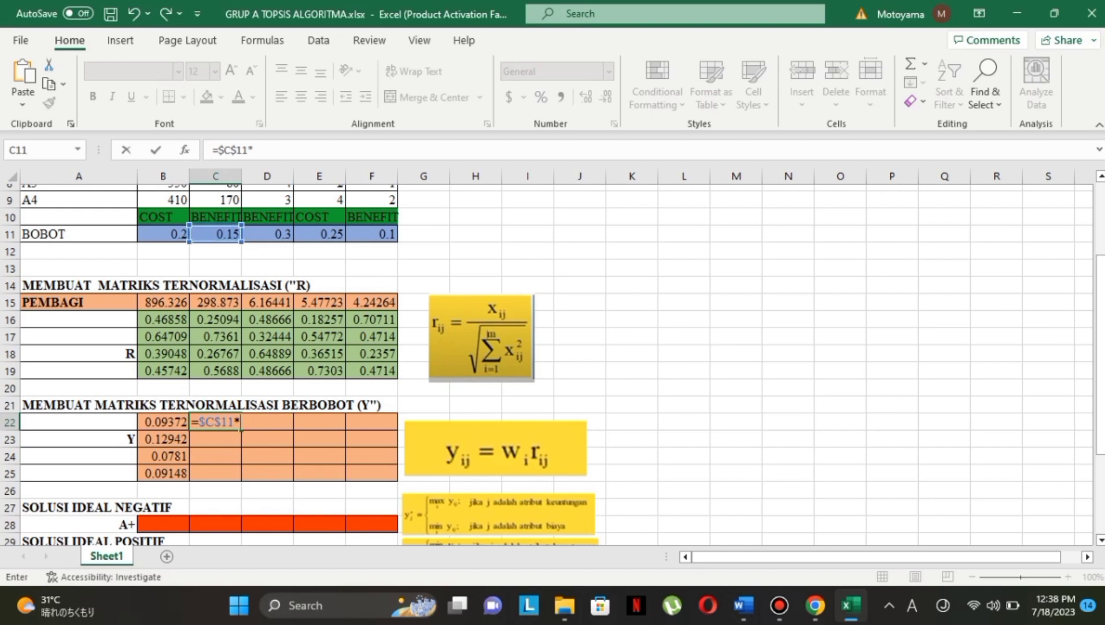
{"action": "left_click", "coordinate": [216, 319]}
{"action": "key", "text": "Return"}
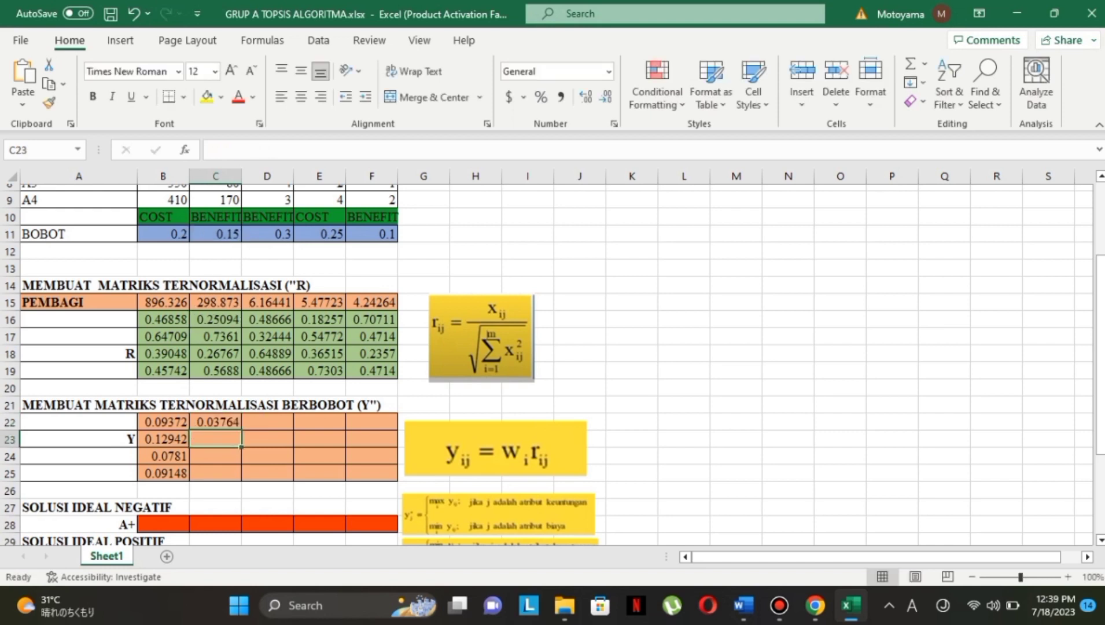
{"action": "left_click", "coordinate": [215, 422]}
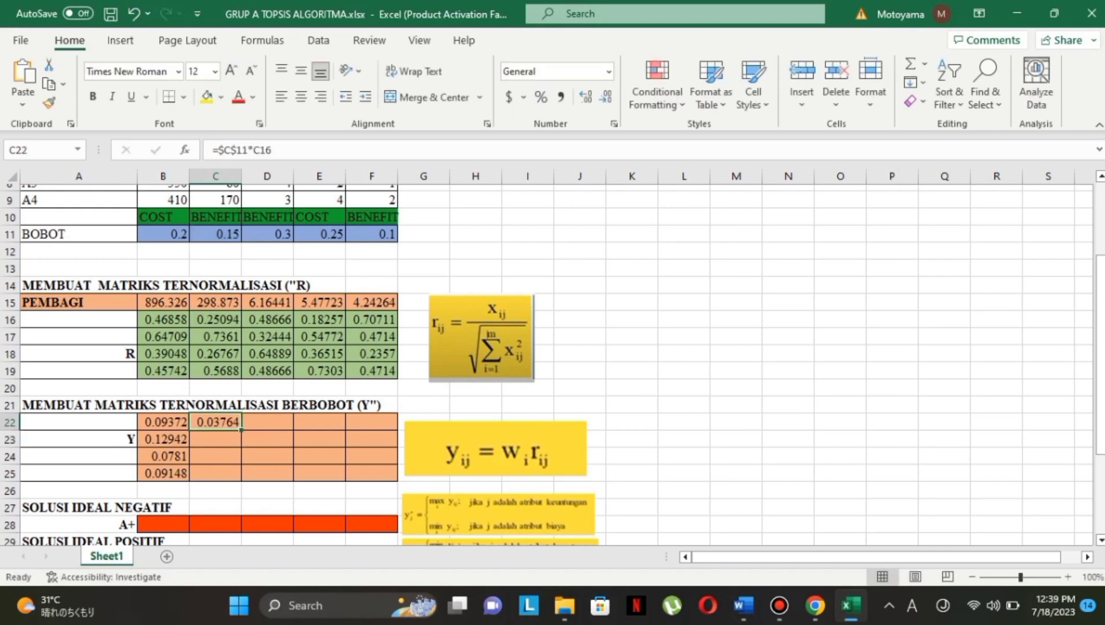
{"action": "left_click_drag", "start_coordinate": [241, 430], "coordinate": [238, 478]}
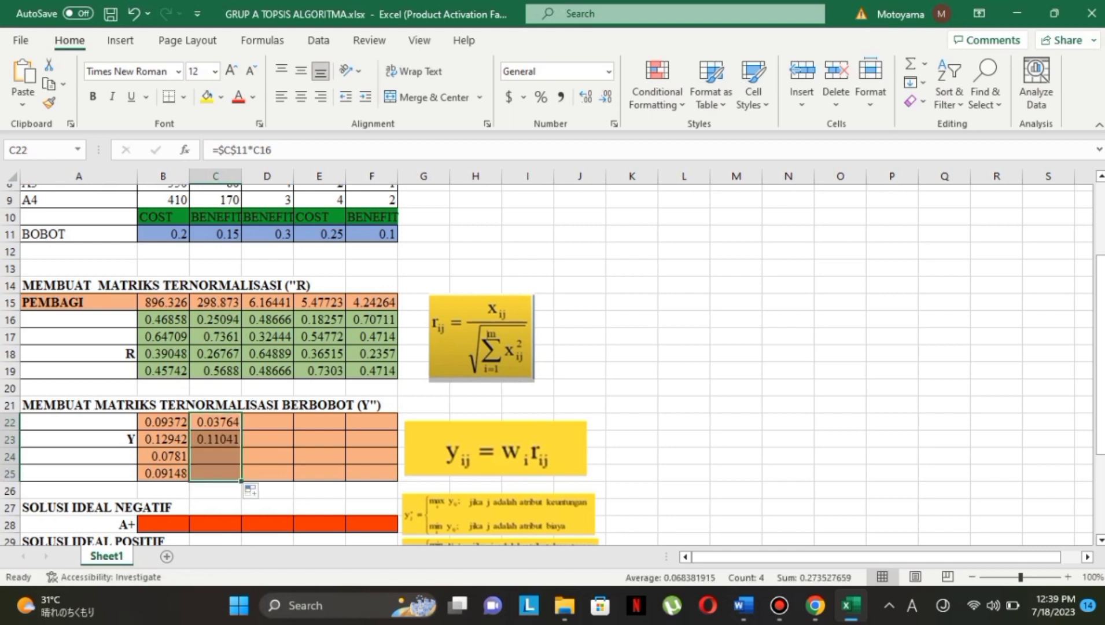
Weight the C3 column in matrix Y by entering =$D$11*D16 in D22 and filling it down to D25
{"action": "left_click", "coordinate": [268, 422]}
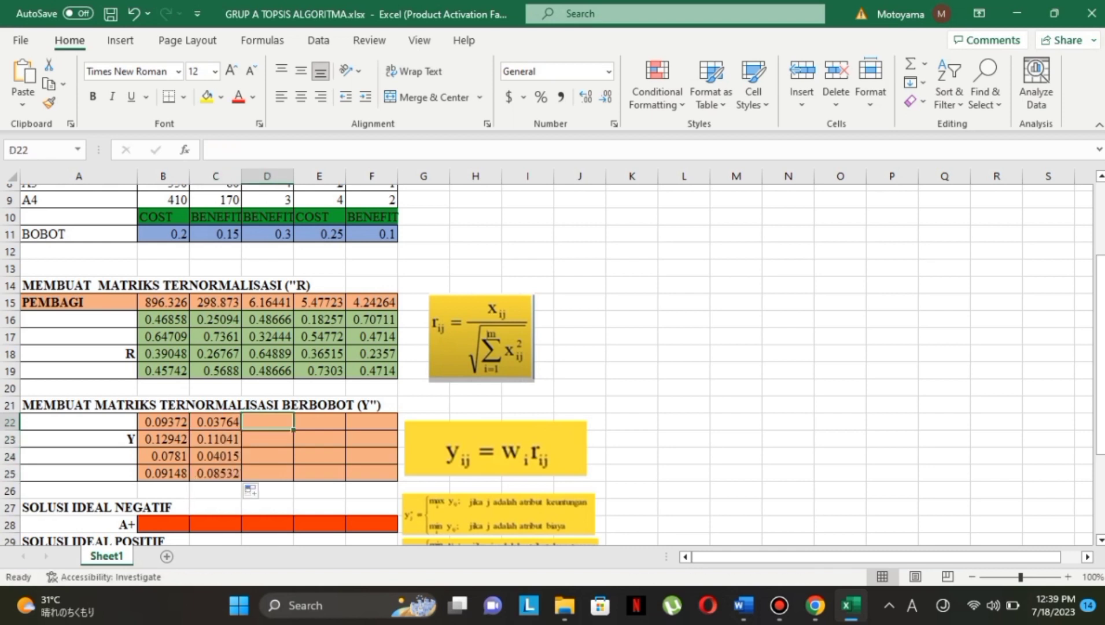
{"action": "type", "text": "="}
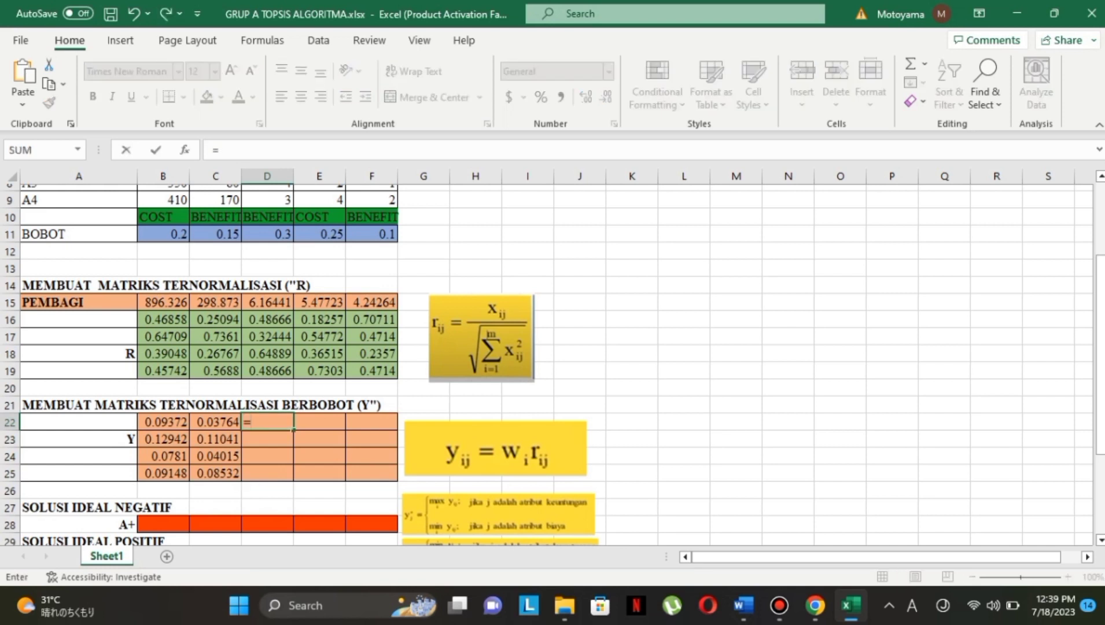
{"action": "left_click", "coordinate": [267, 234]}
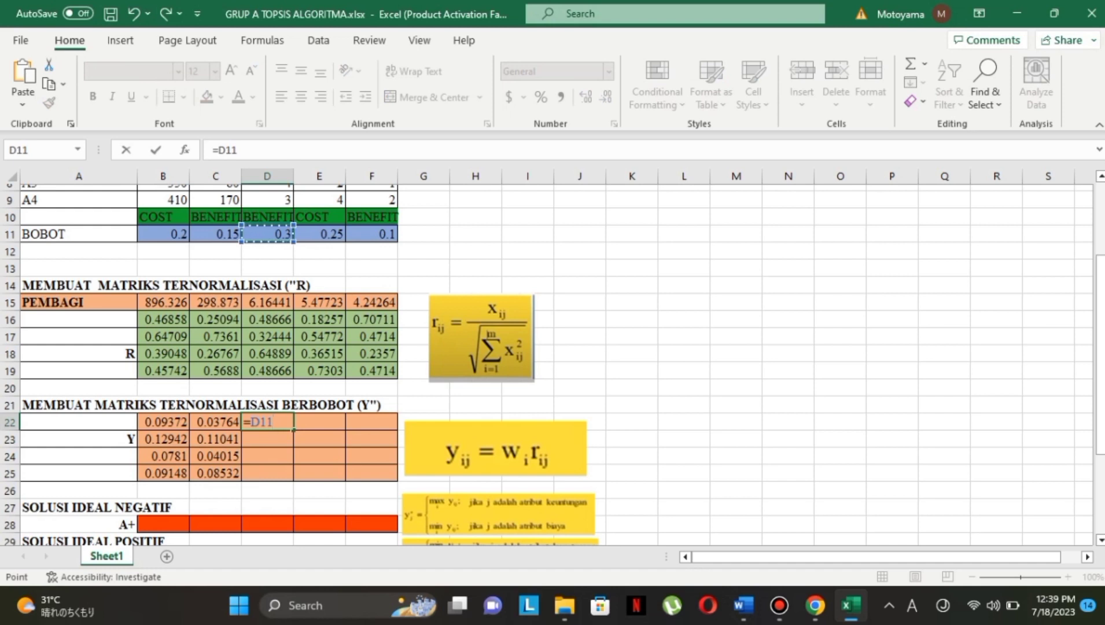
{"action": "key", "text": "F4"}
{"action": "type", "text": "*"}
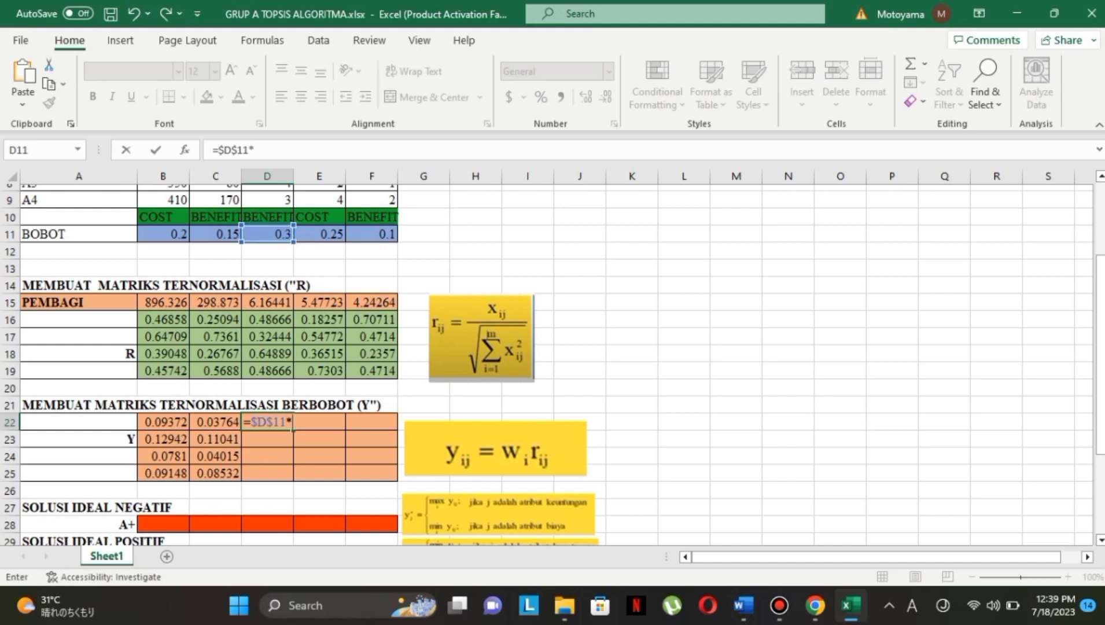
{"action": "left_click", "coordinate": [267, 319]}
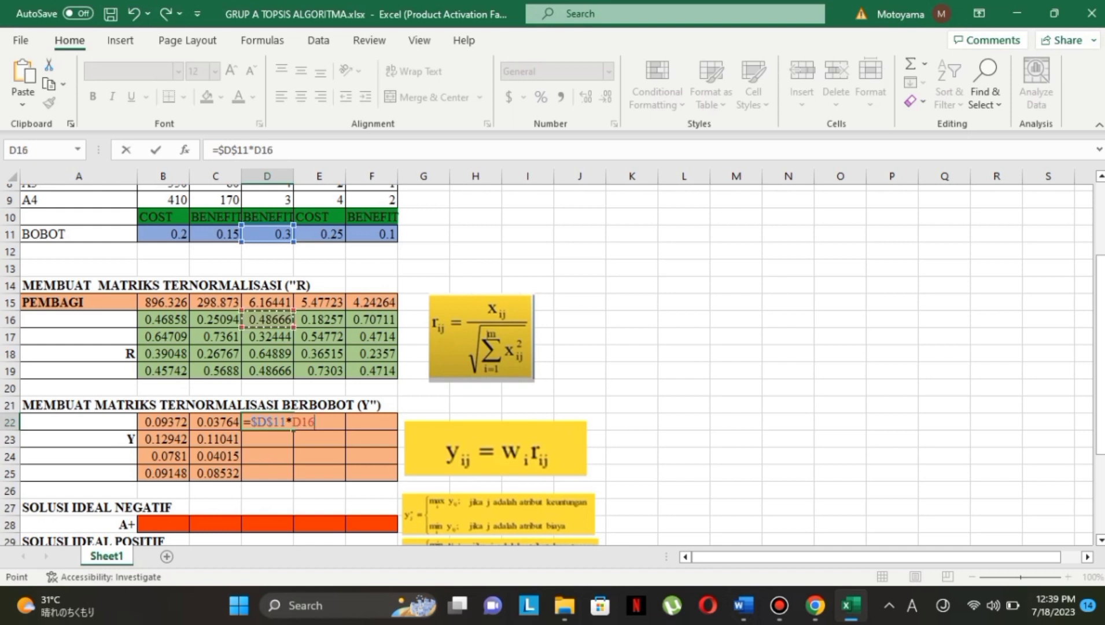
{"action": "key", "text": "Return"}
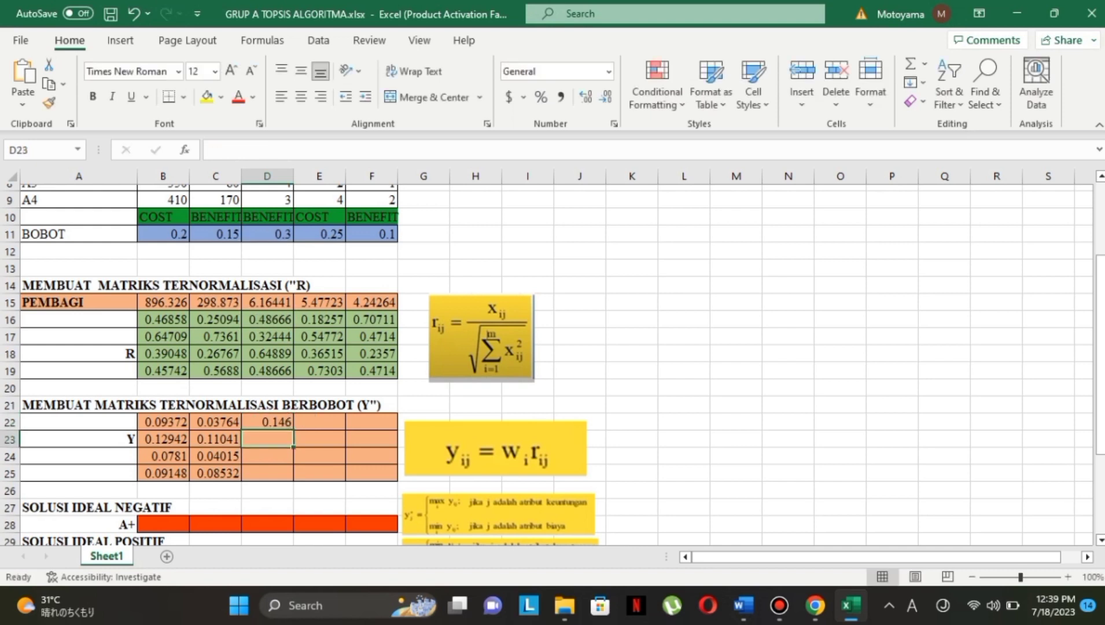
{"action": "left_click", "coordinate": [267, 422]}
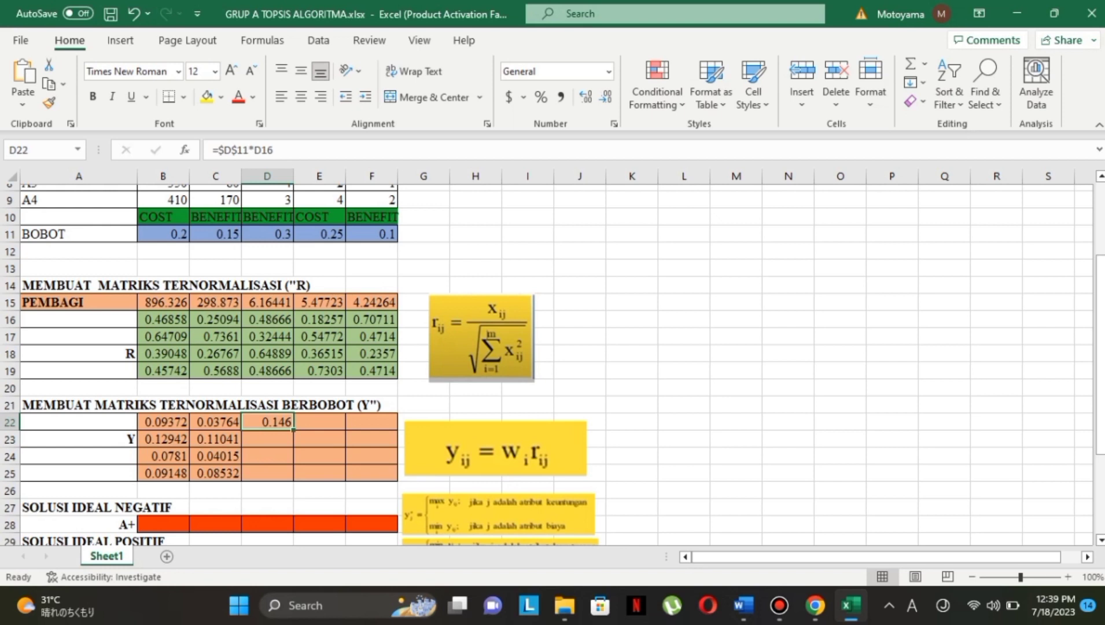
{"action": "left_click_drag", "start_coordinate": [294, 430], "coordinate": [293, 480]}
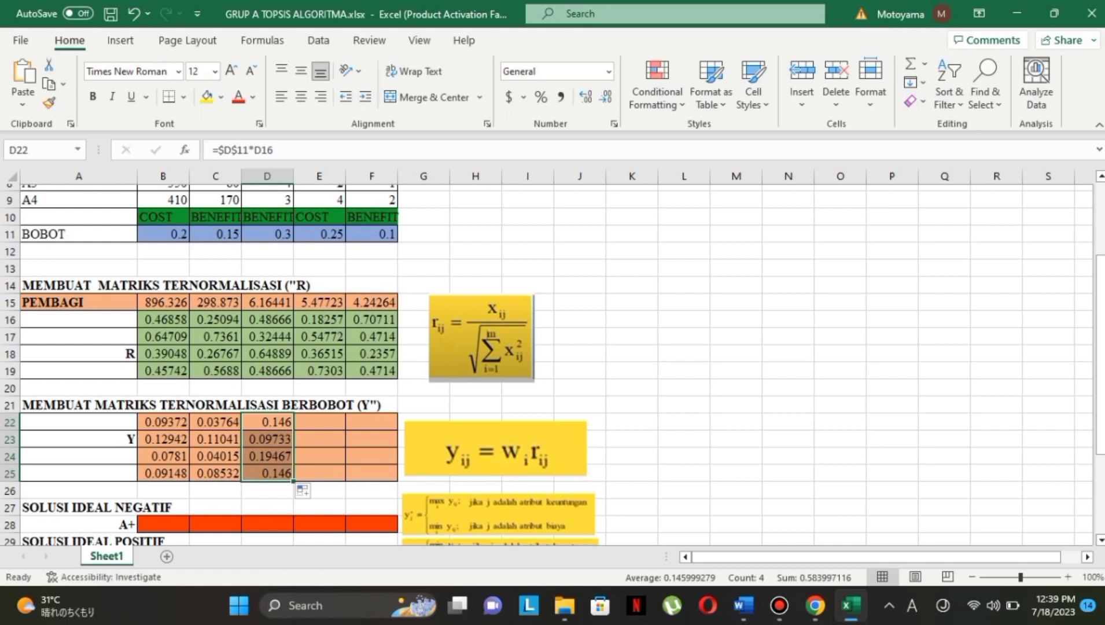
Weight the C4 column in matrix Y by entering =$E$11*E16 in E22 and filling it down to E25
{"action": "left_click", "coordinate": [320, 422]}
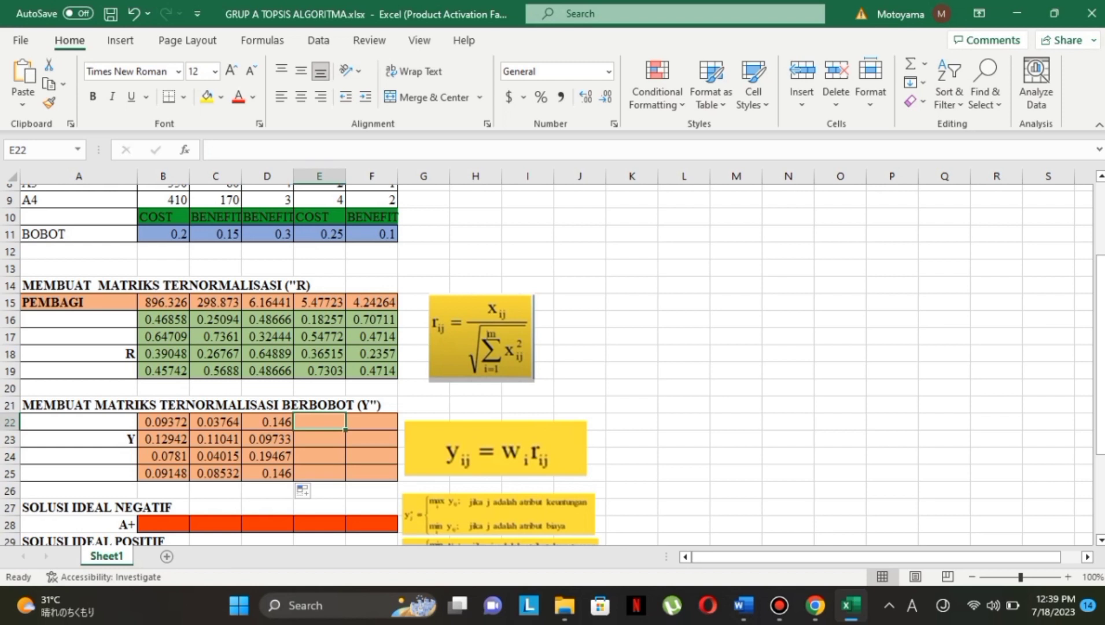
{"action": "type", "text": "="}
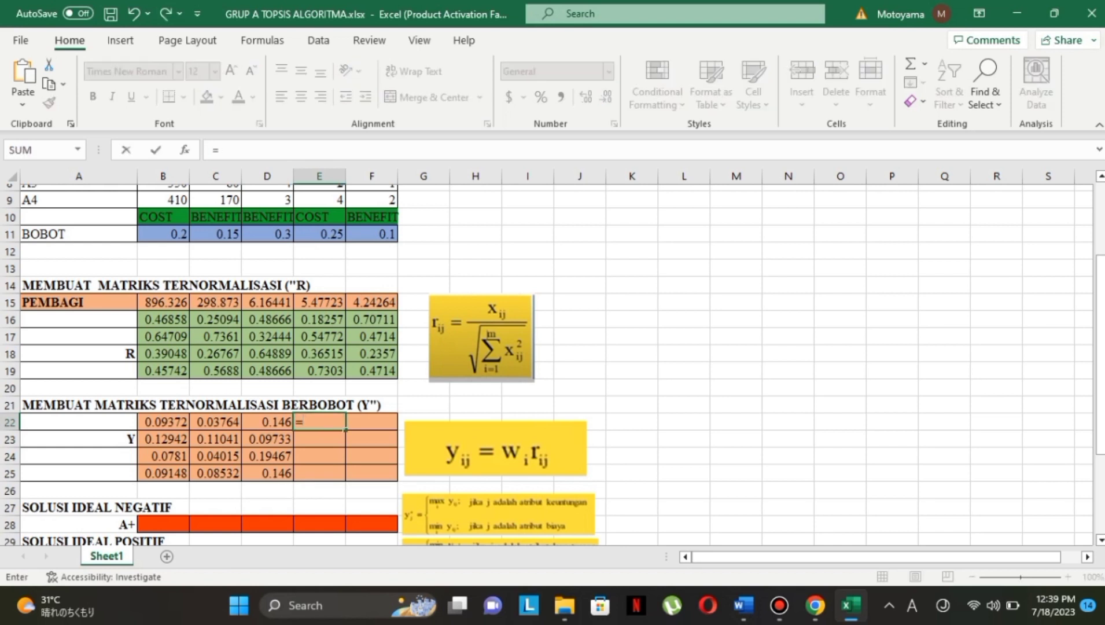
{"action": "left_click", "coordinate": [319, 234]}
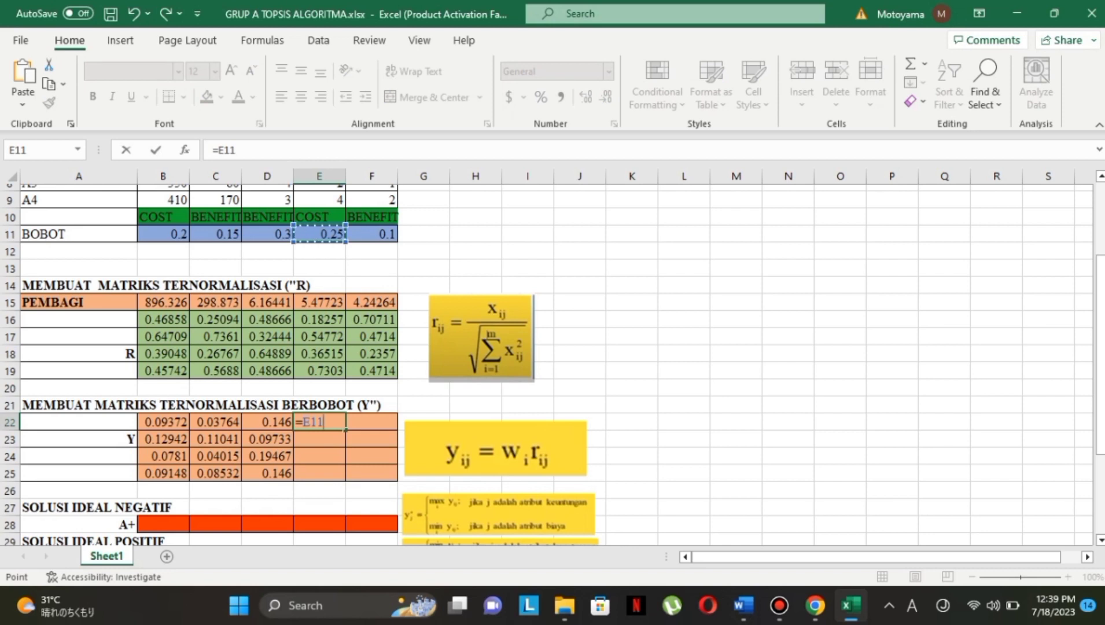
{"action": "key", "text": "F4"}
{"action": "type", "text": "*"}
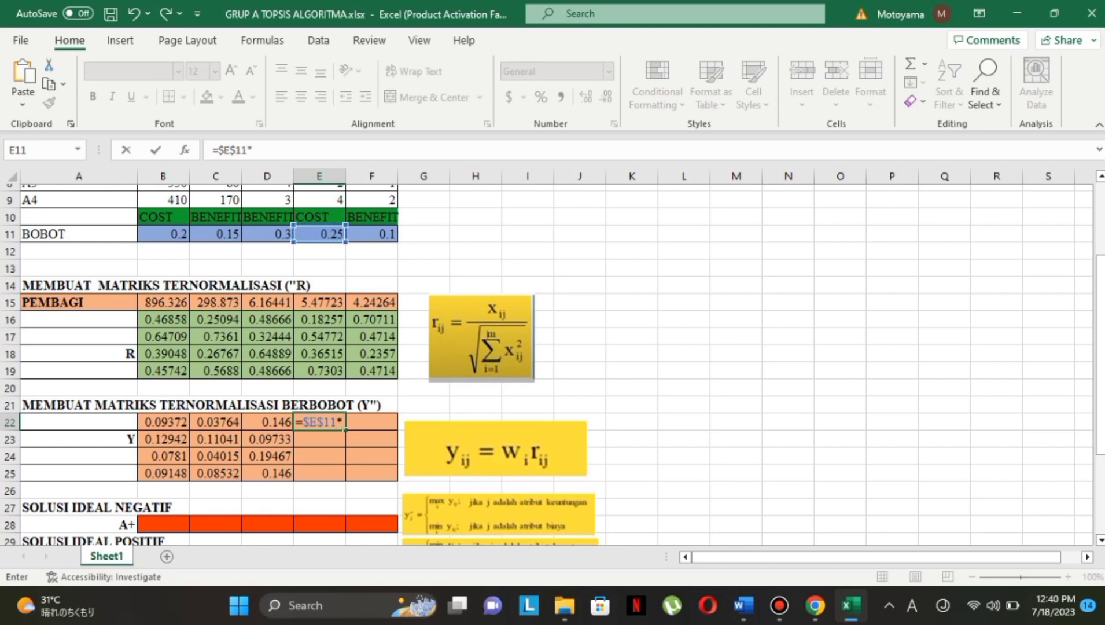
{"action": "left_click", "coordinate": [319, 319]}
{"action": "key", "text": "Return"}
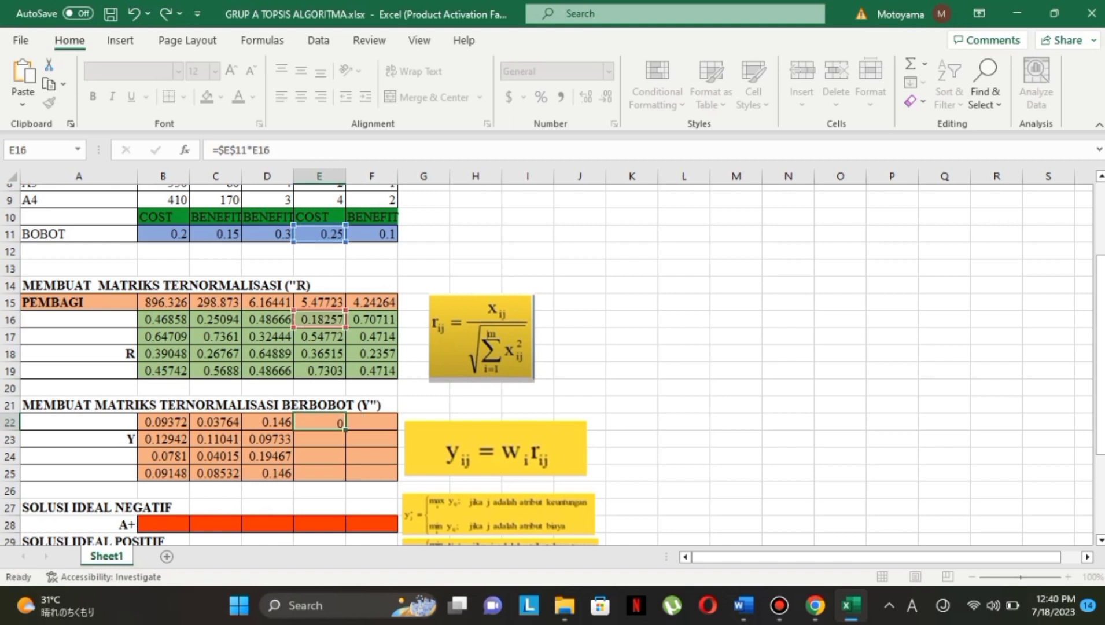
{"action": "left_click", "coordinate": [319, 422]}
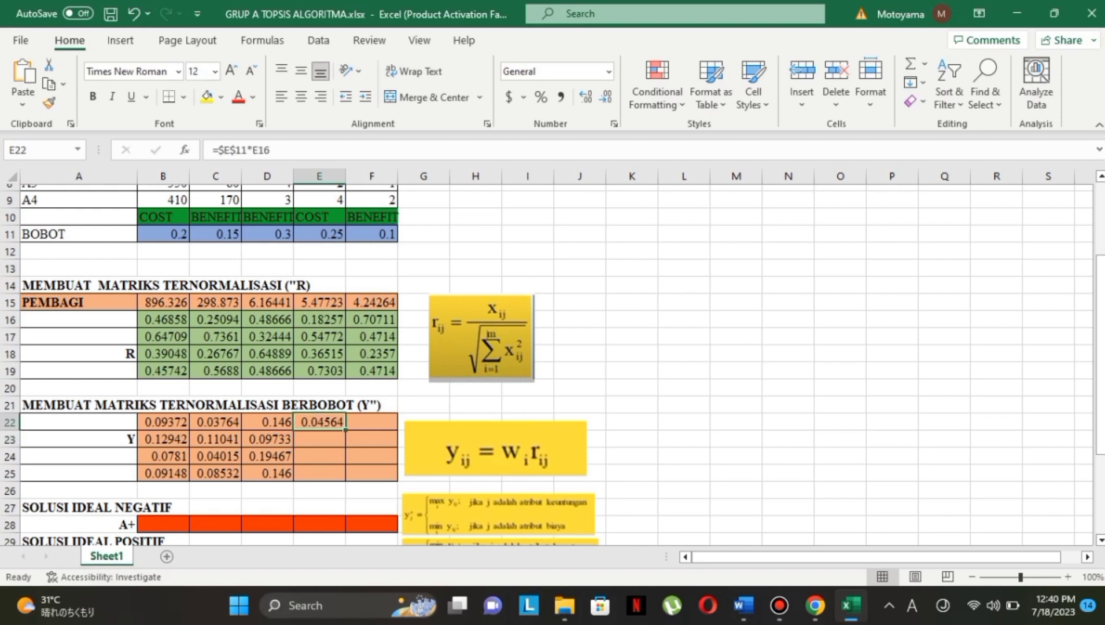
{"action": "left_click_drag", "start_coordinate": [345, 430], "coordinate": [345, 481]}
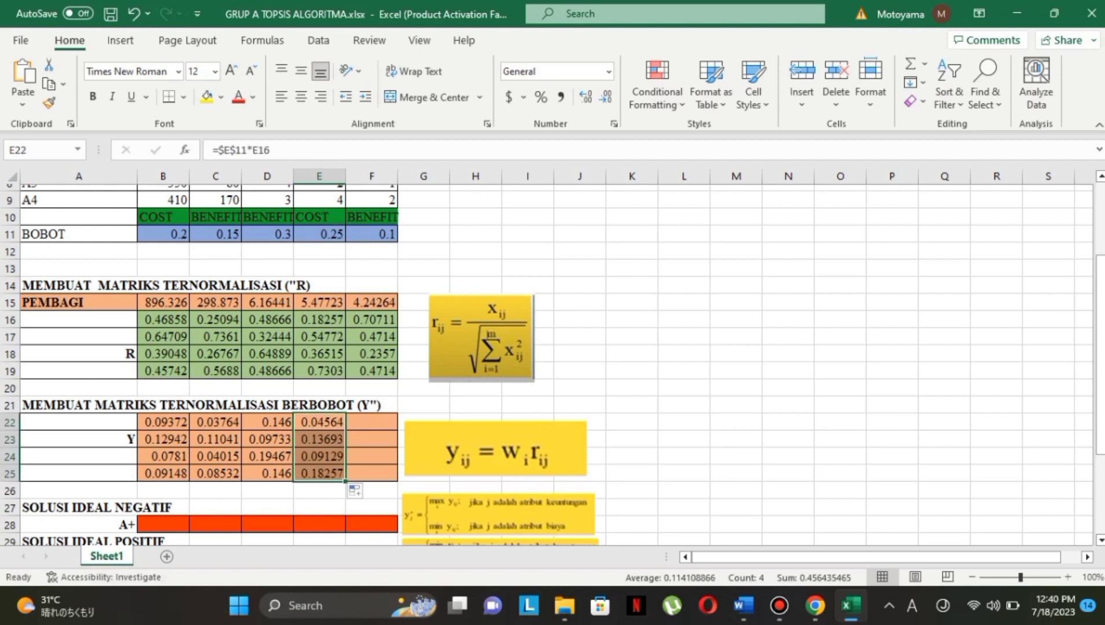
Weight the C5 column in matrix Y by entering =$F$11*F16 in F22 and filling it down to F25
{"action": "left_click", "coordinate": [371, 421]}
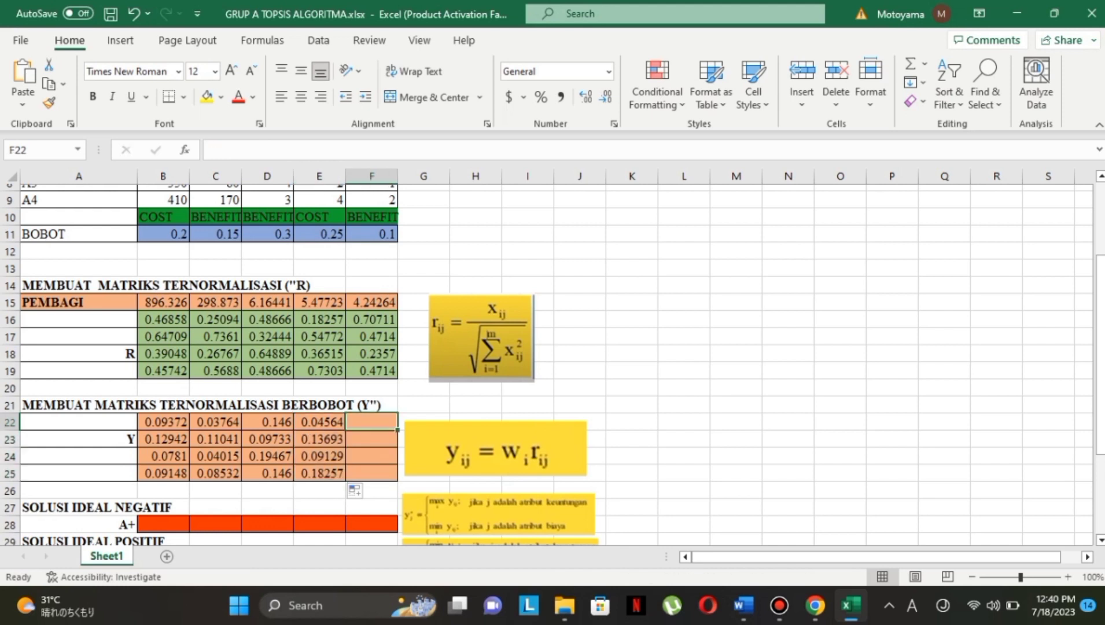
{"action": "type", "text": "="}
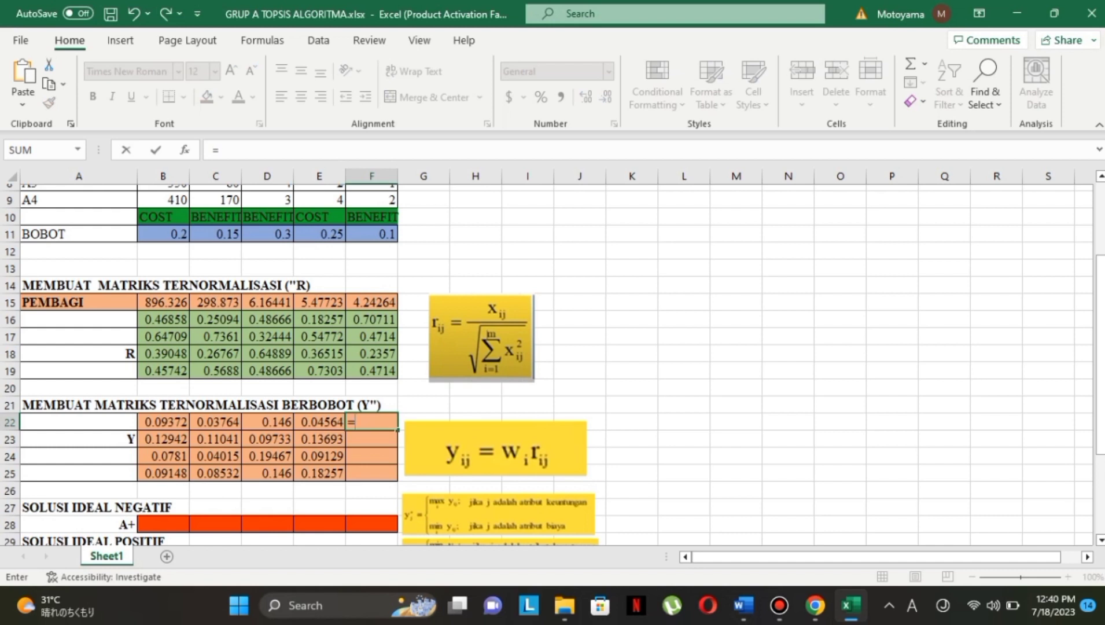
{"action": "left_click", "coordinate": [371, 234]}
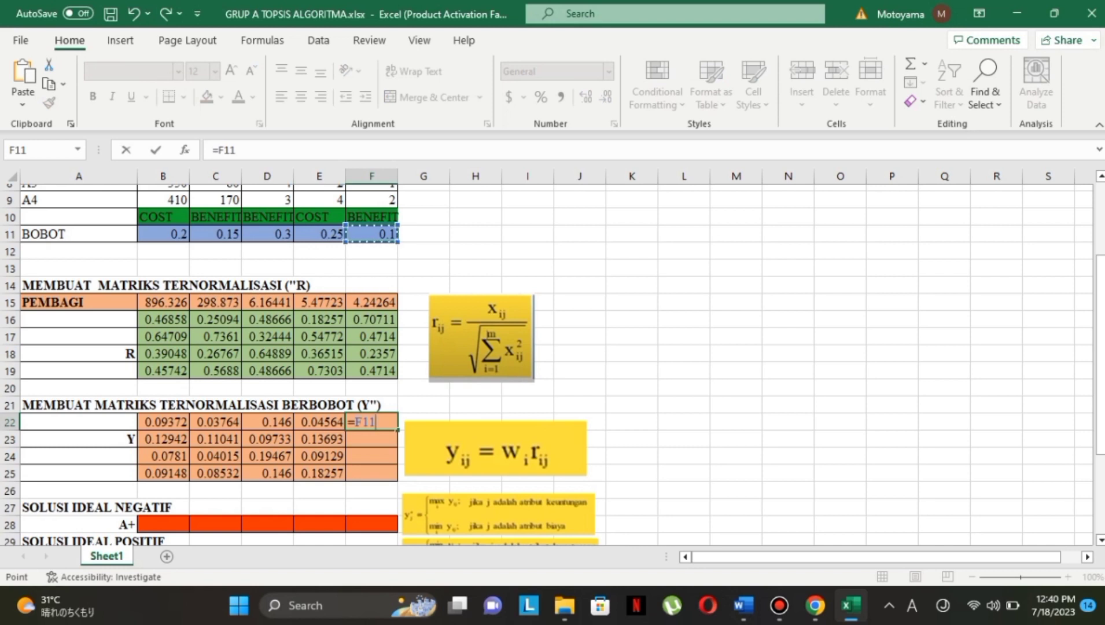
{"action": "key", "text": "F4"}
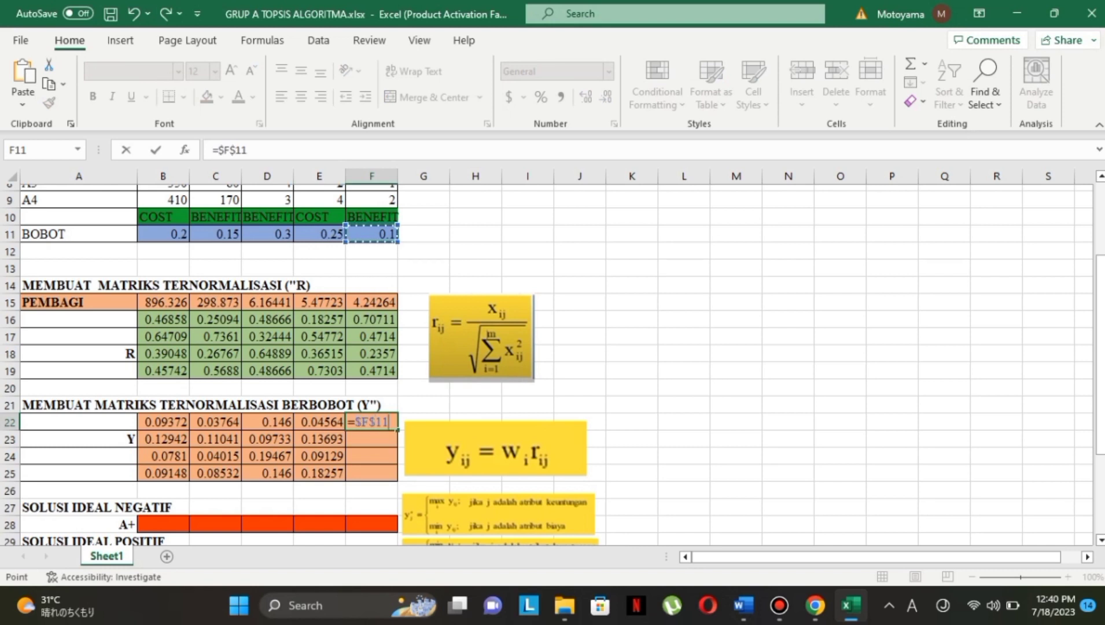
{"action": "type", "text": "*"}
{"action": "left_click", "coordinate": [372, 319]}
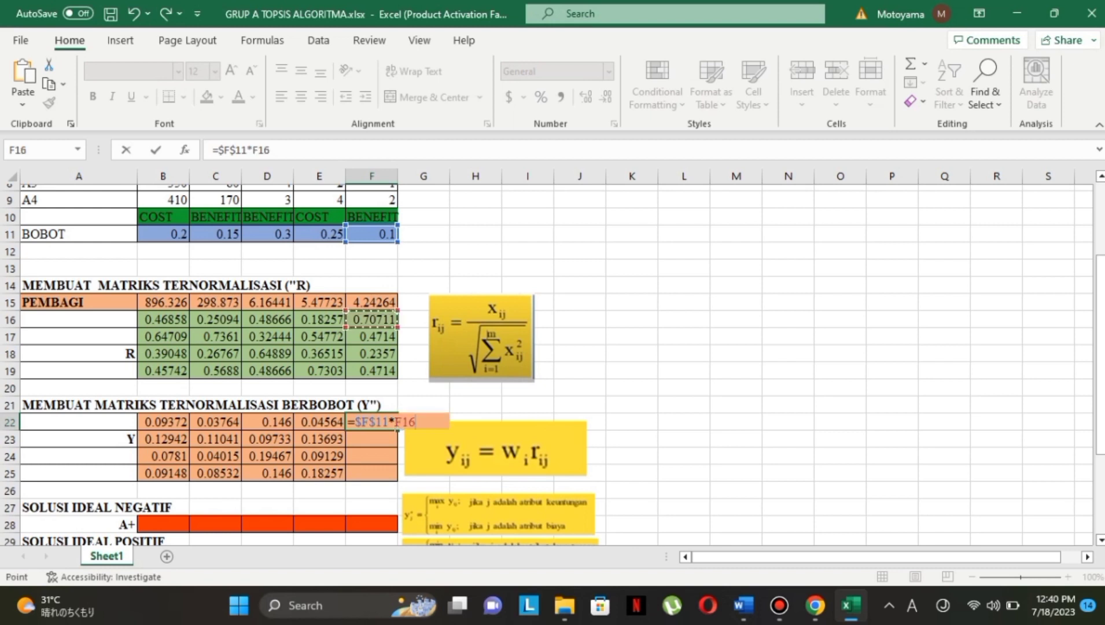
{"action": "key", "text": "Return"}
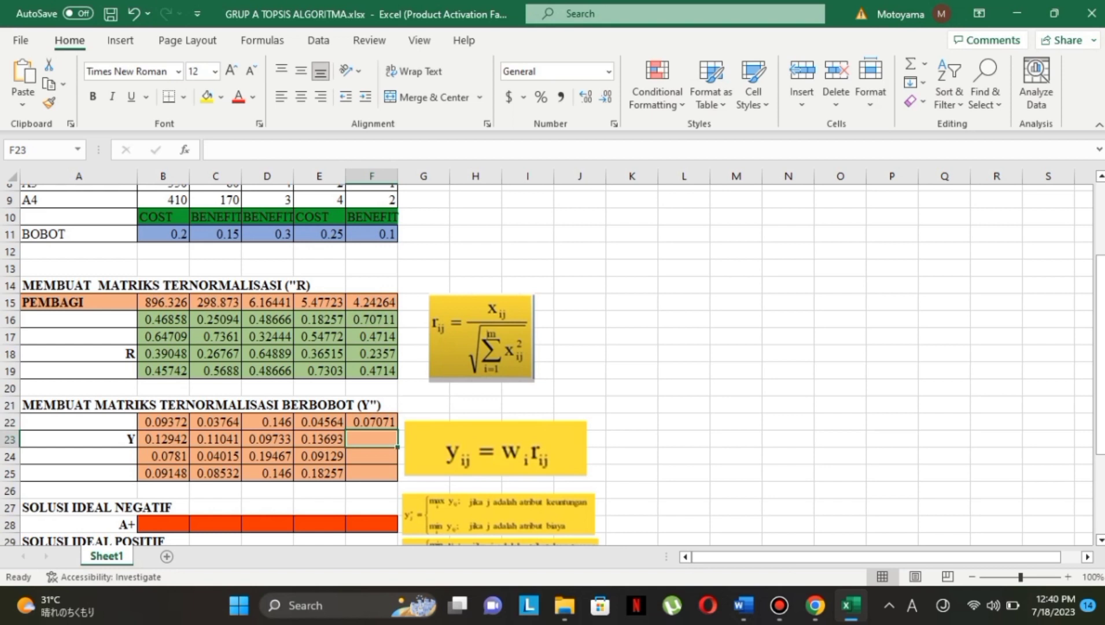
{"action": "left_click", "coordinate": [372, 422]}
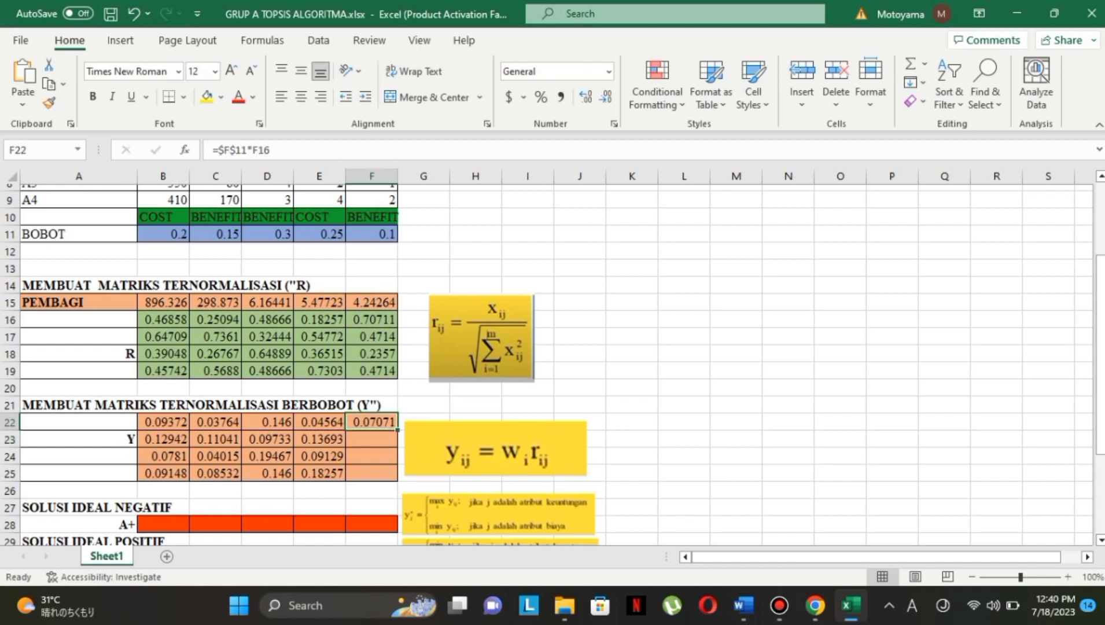
{"action": "left_click_drag", "start_coordinate": [398, 430], "coordinate": [384, 476]}
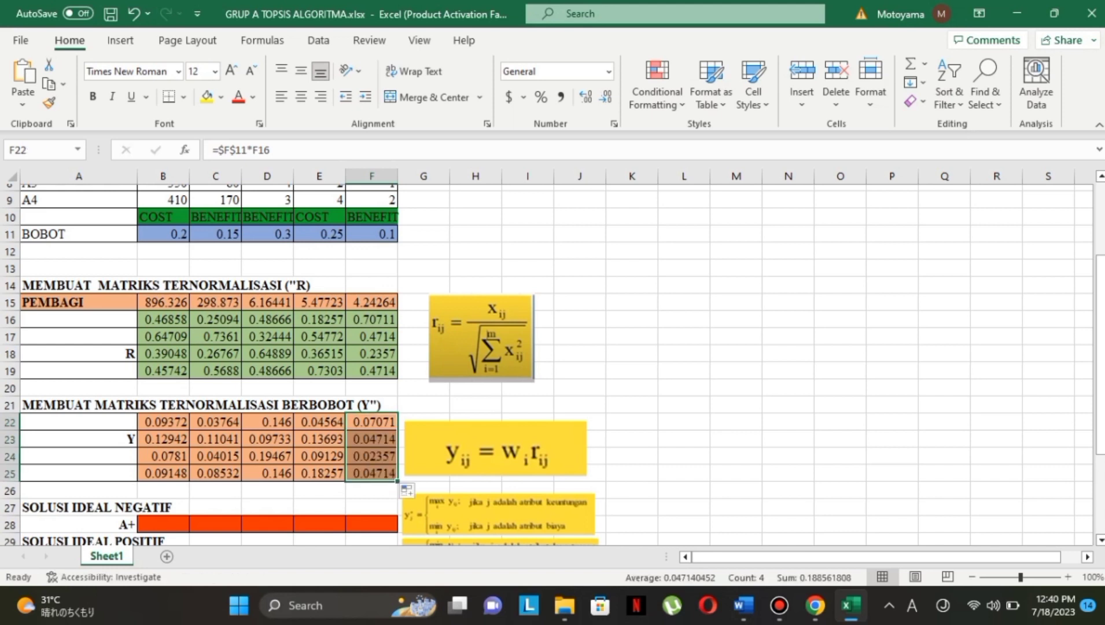
{"action": "left_click", "coordinate": [528, 404]}
{"action": "left_click_drag", "start_coordinate": [371, 422], "coordinate": [372, 473]}
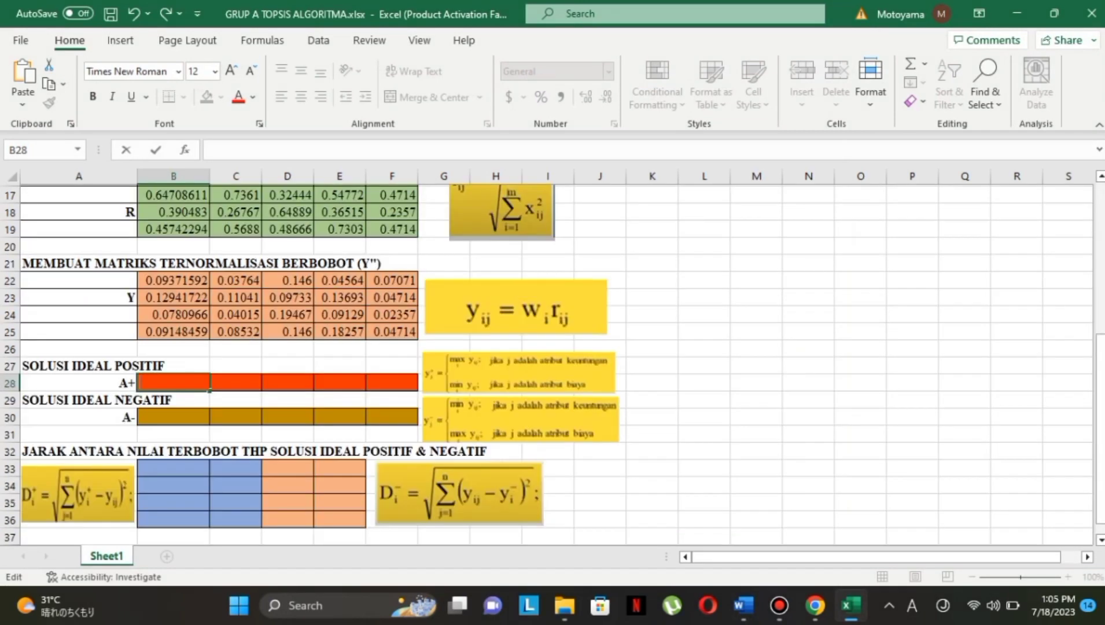
Start the positive ideal solution formula for C1 in B28 with an IF function testing B10="BENEFIT"
{"action": "type", "text": "="}
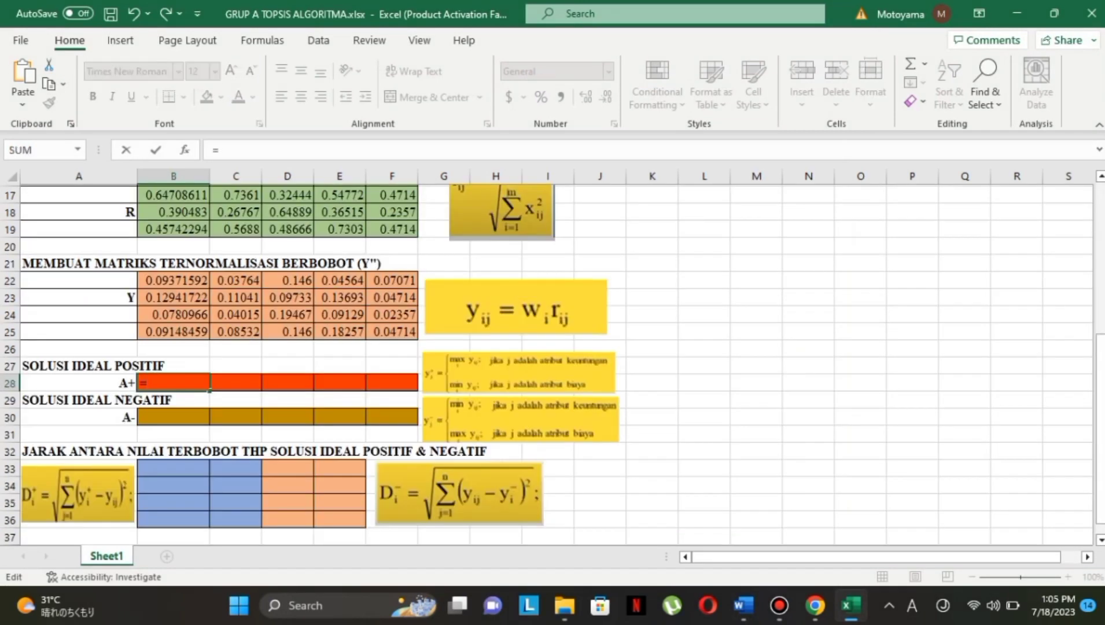
{"action": "type", "text": "IF"}
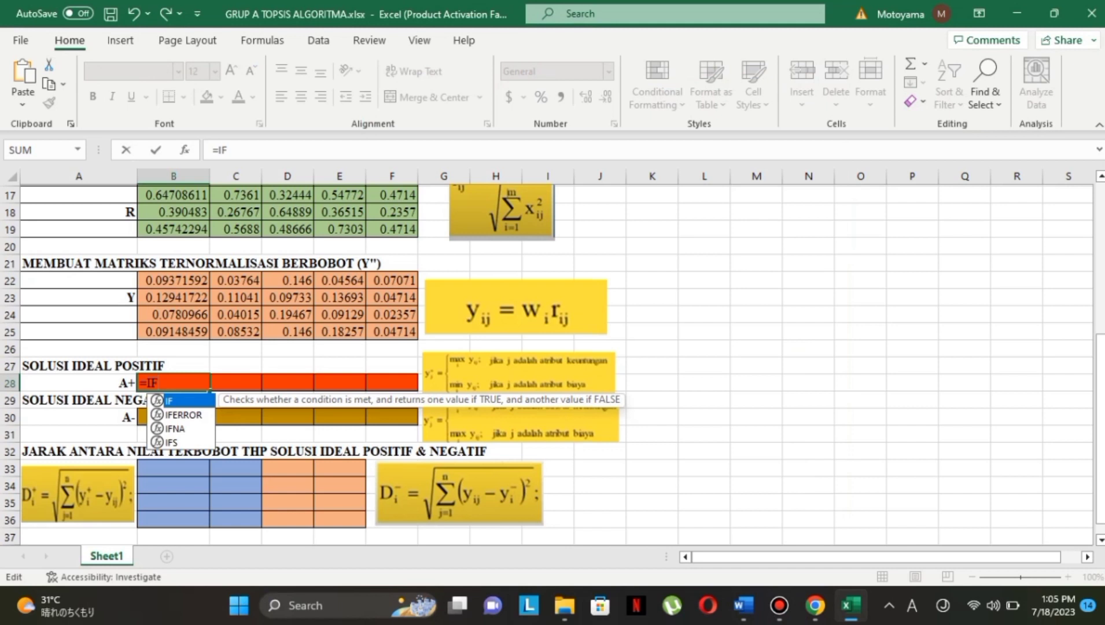
{"action": "type", "text": "("}
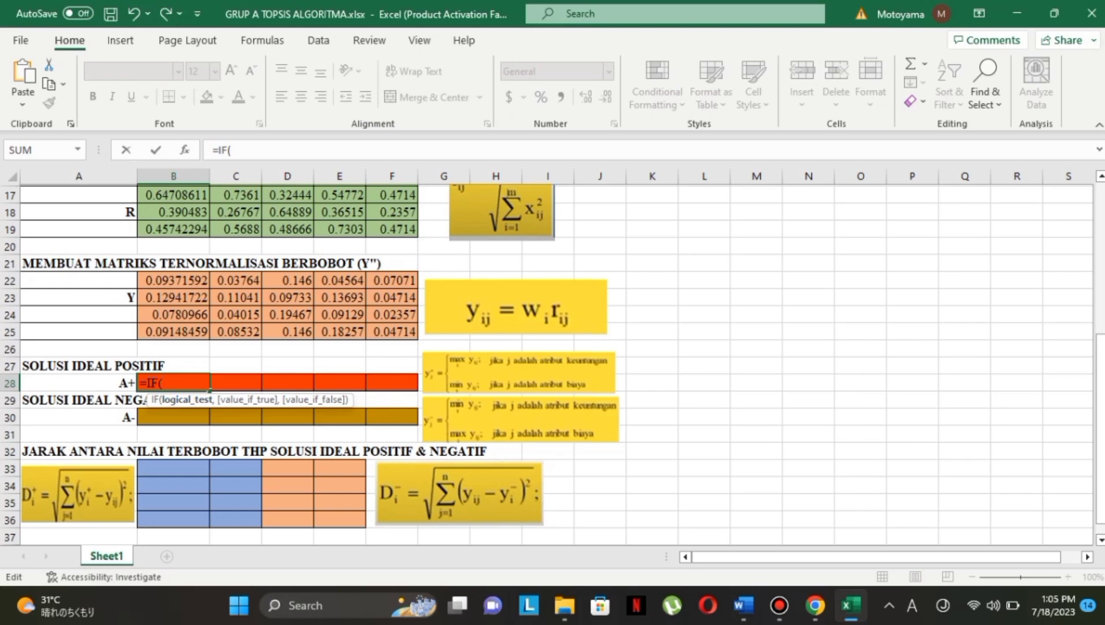
{"action": "left_click_drag", "start_coordinate": [1100, 405], "coordinate": [1100, 333]}
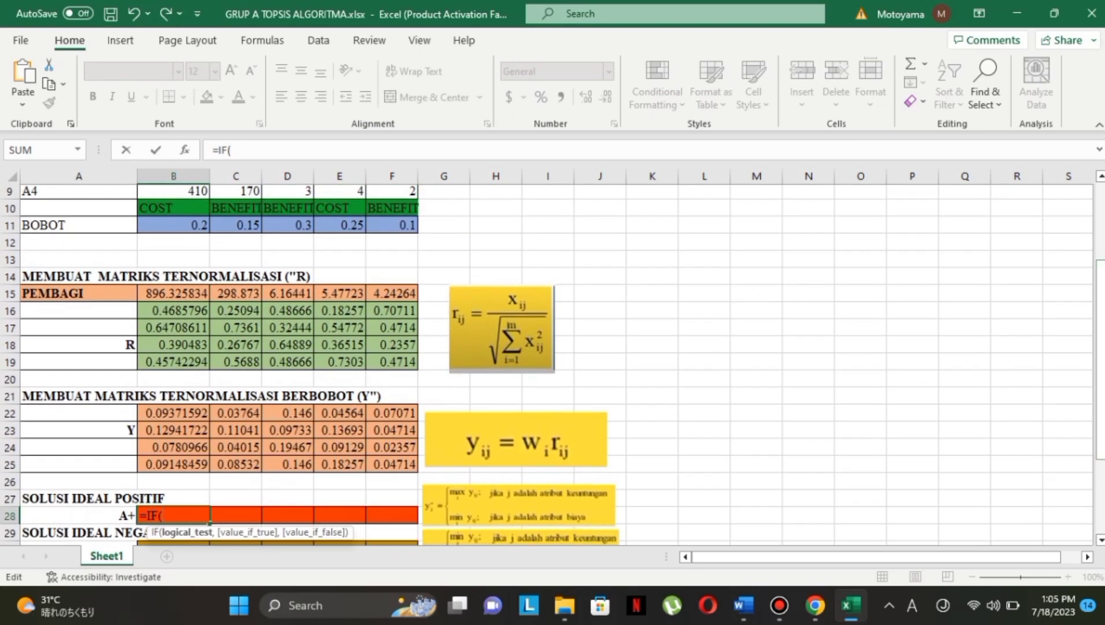
{"action": "left_click", "coordinate": [156, 208]}
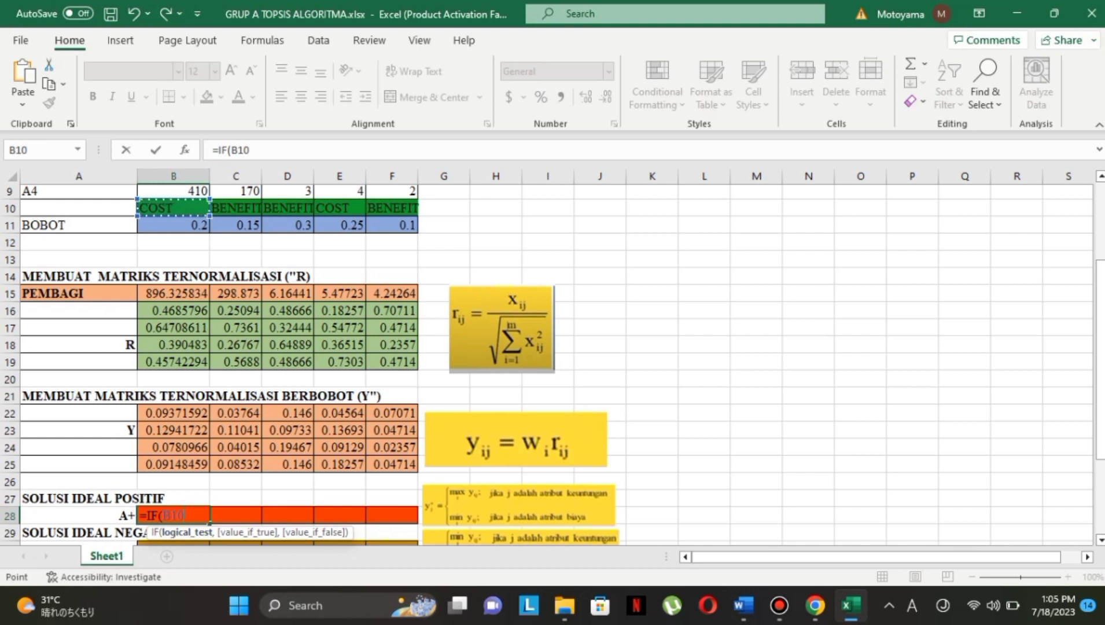
{"action": "type", "text": "="}
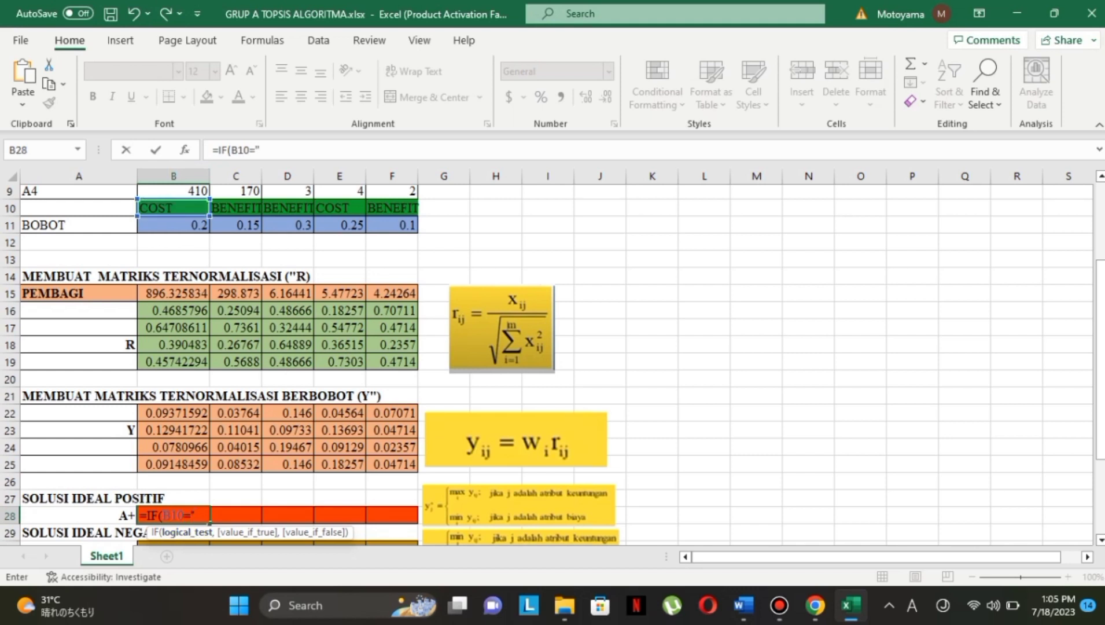
{"action": "type", "text": "\"BENEFIT"}
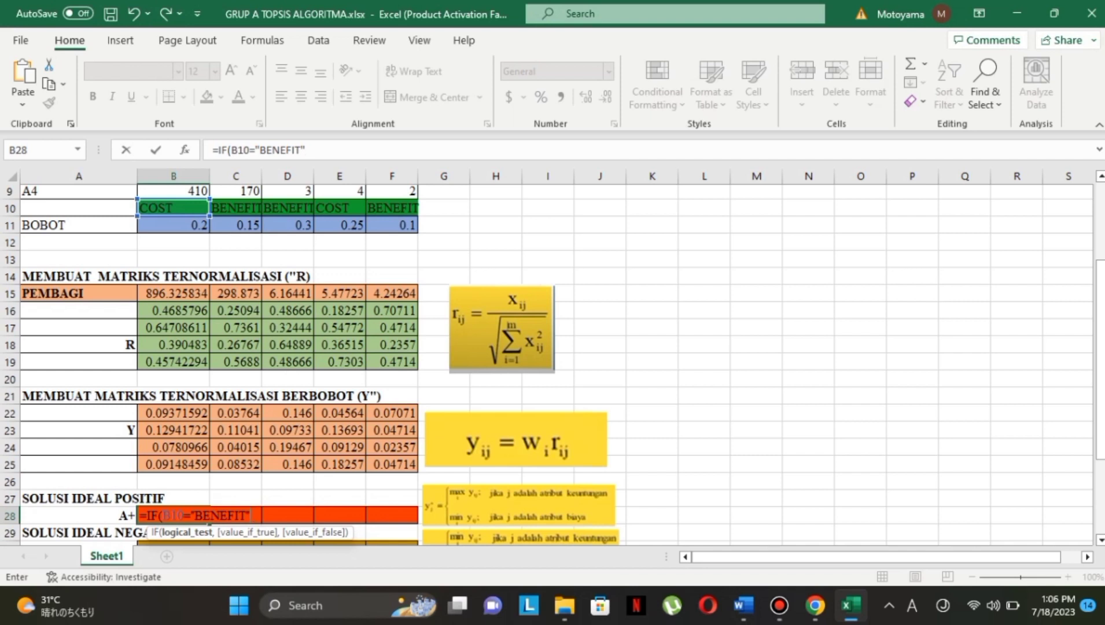
{"action": "type", "text": ","}
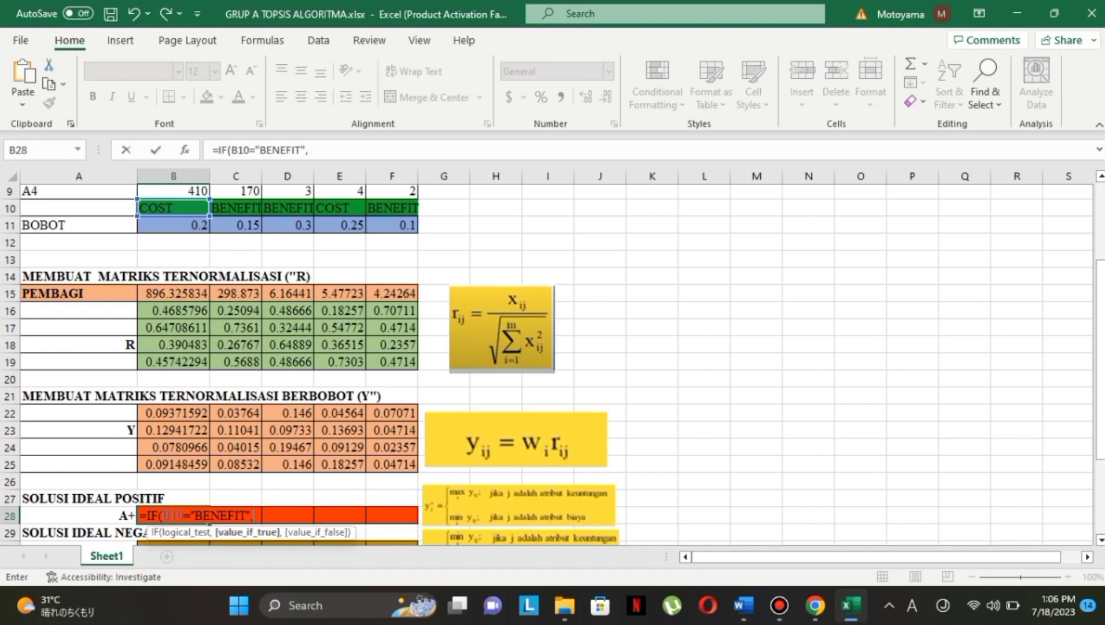
Add MAX(B22:B25) as the value the B28 formula returns when the benefit condition is true
{"action": "type", "text": "MA"}
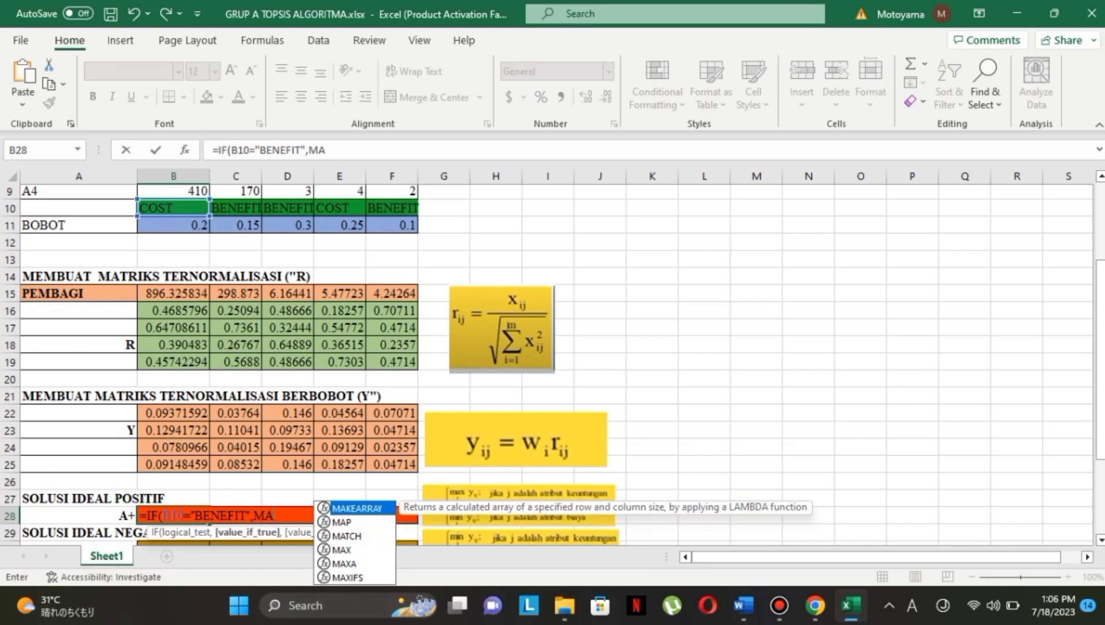
{"action": "key", "text": "Down"}
{"action": "key", "text": "Down"}
{"action": "key", "text": "Down"}
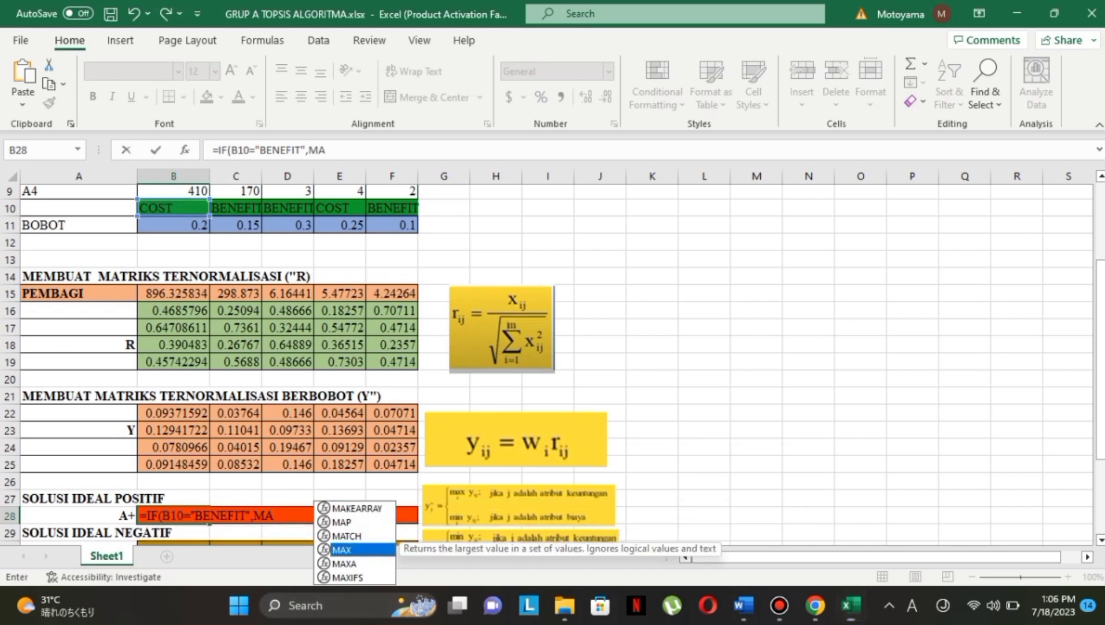
{"action": "key", "text": "Tab"}
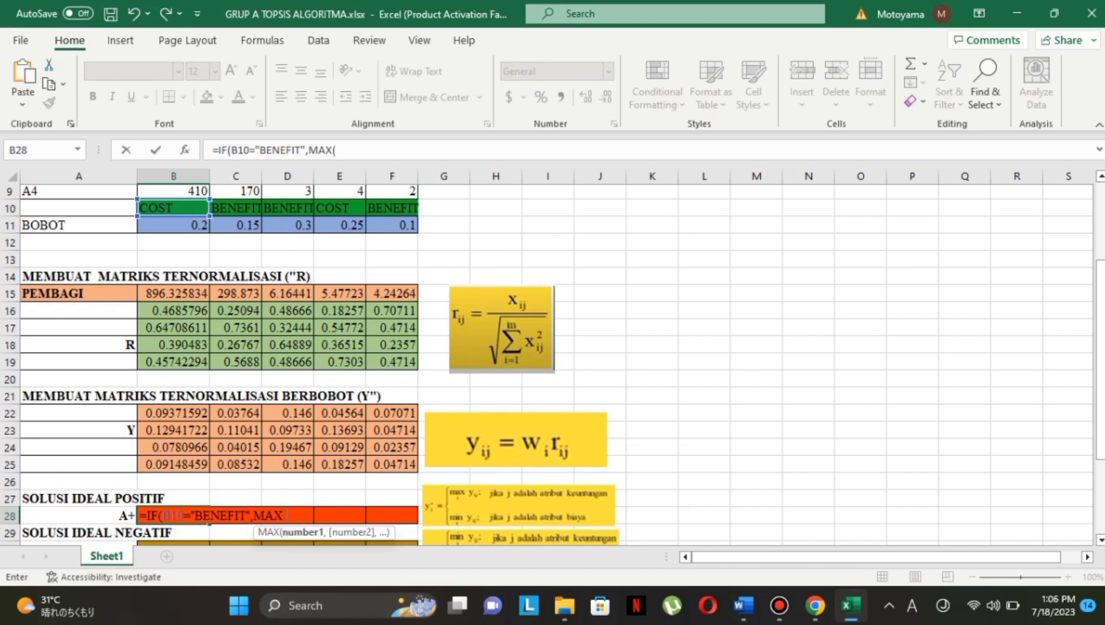
{"action": "left_click_drag", "start_coordinate": [173, 413], "coordinate": [173, 466]}
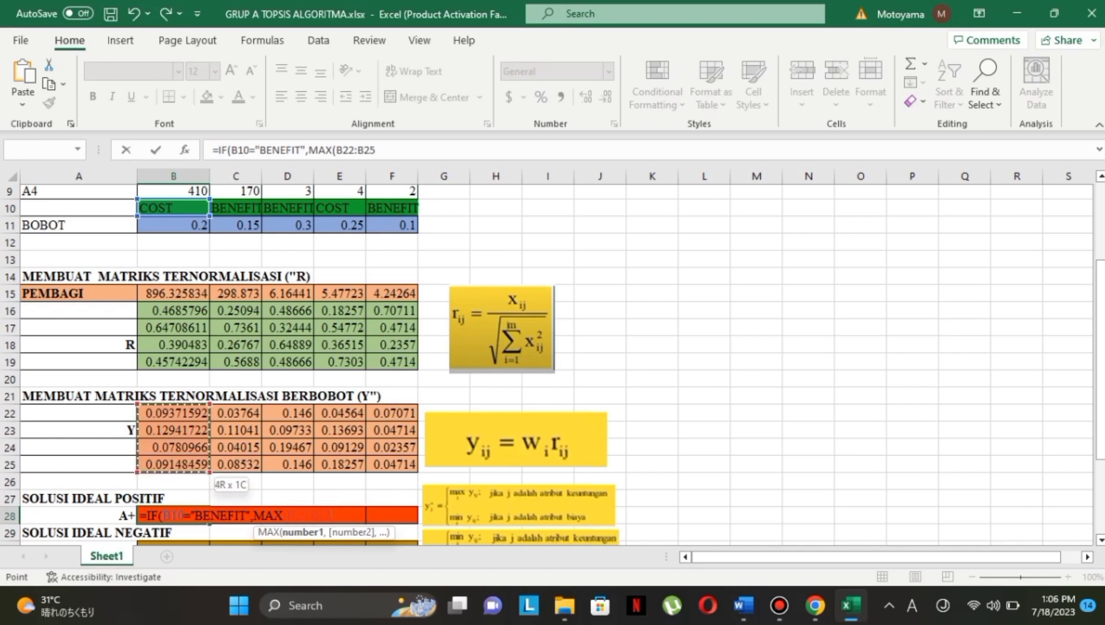
{"action": "type", "text": ")"}
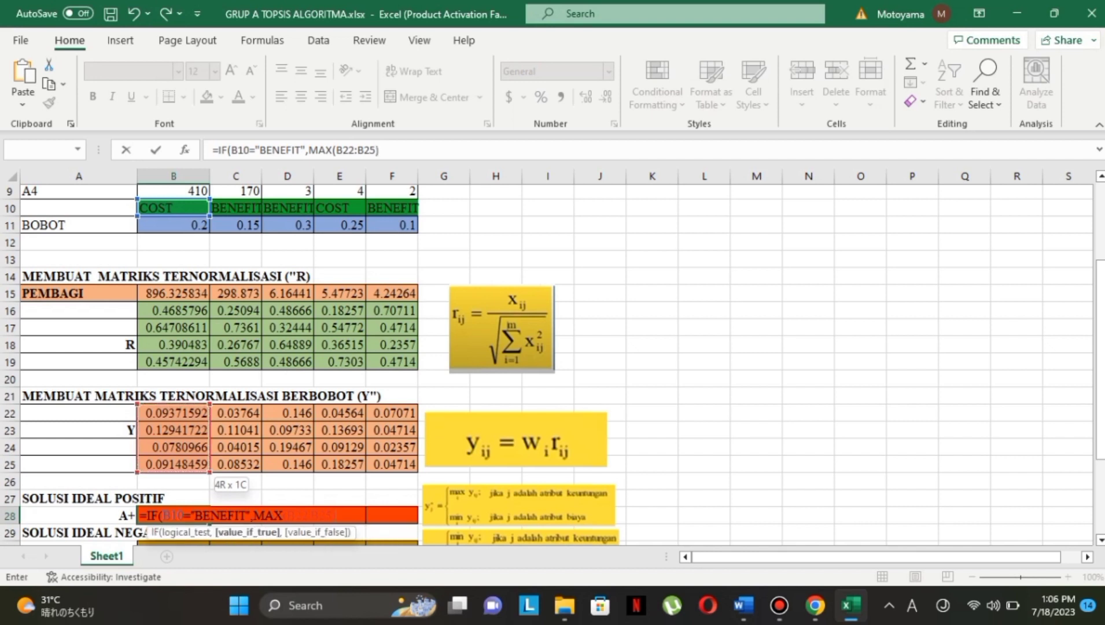
Complete the B28 formula with MIN(B22:B25) as the value returned when the benefit condition is false
{"action": "type", "text": ","}
{"action": "type", "text": "M"}
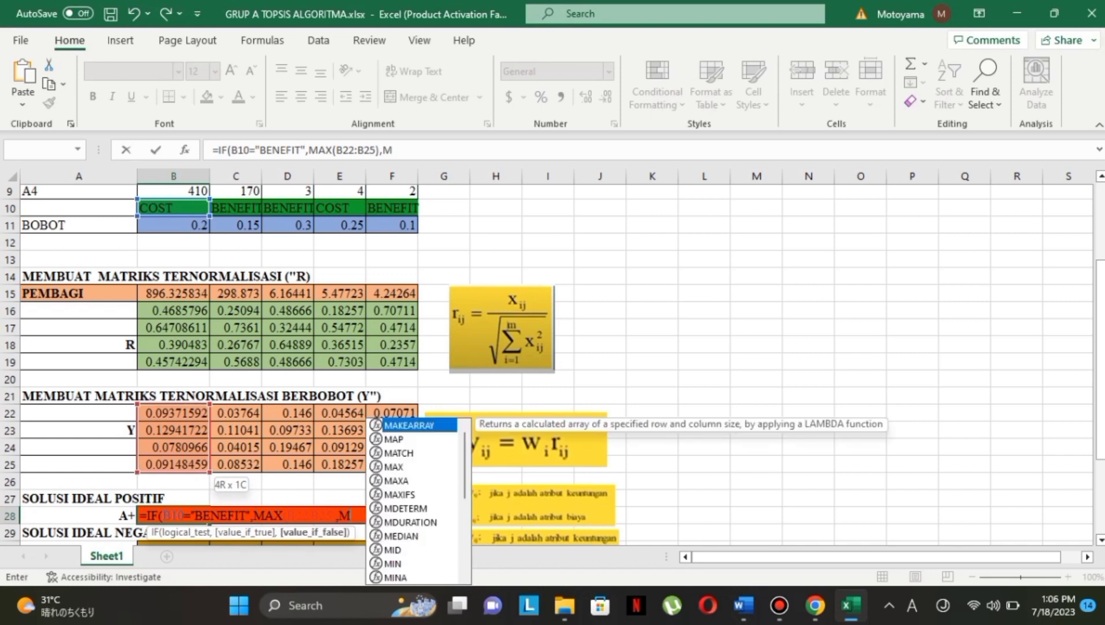
{"action": "type", "text": "IN"}
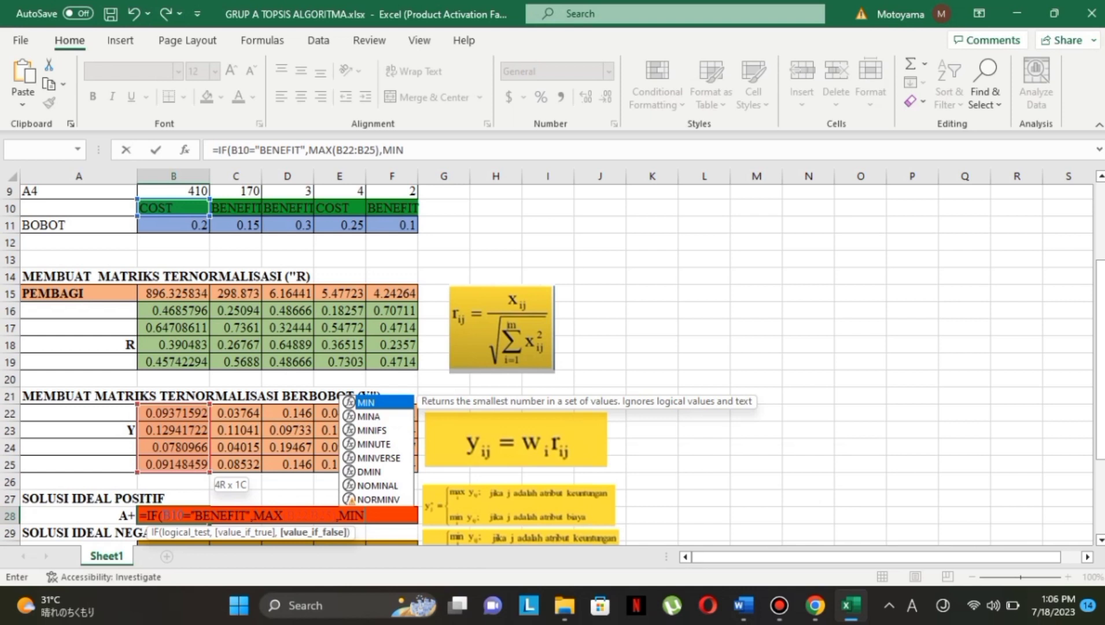
{"action": "type", "text": "("}
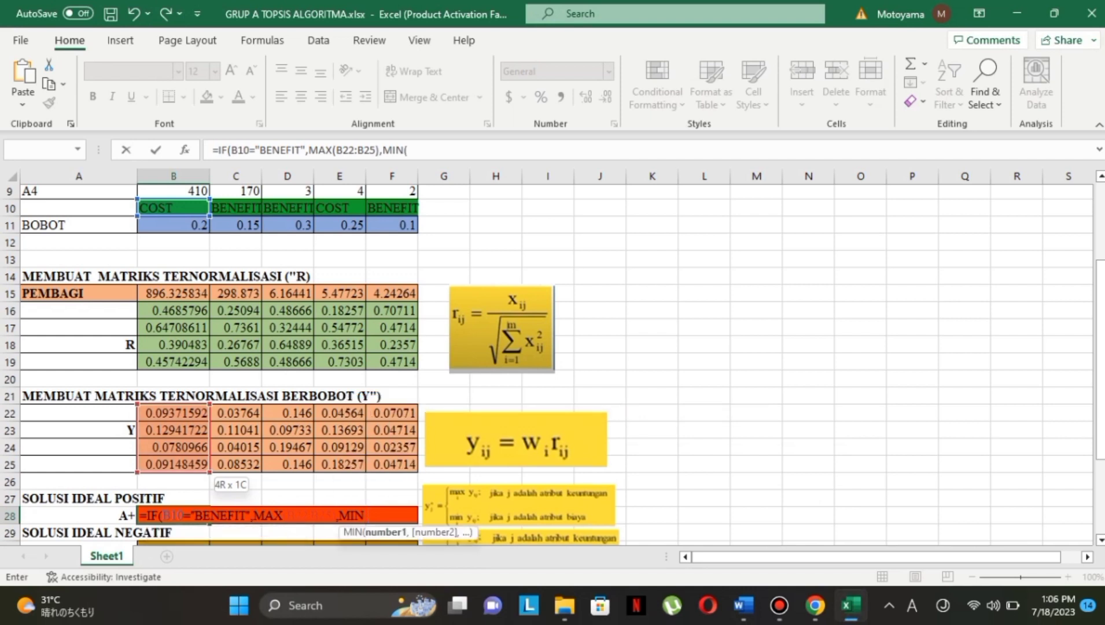
{"action": "left_click_drag", "start_coordinate": [174, 413], "coordinate": [173, 464]}
{"action": "type", "text": "))"}
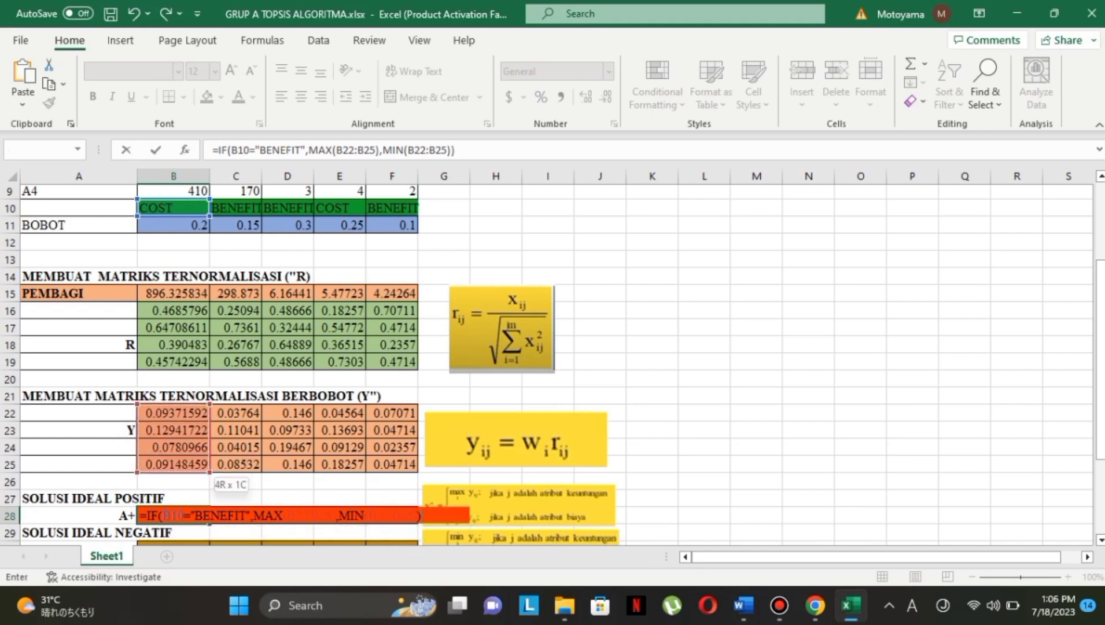
{"action": "key", "text": "Return"}
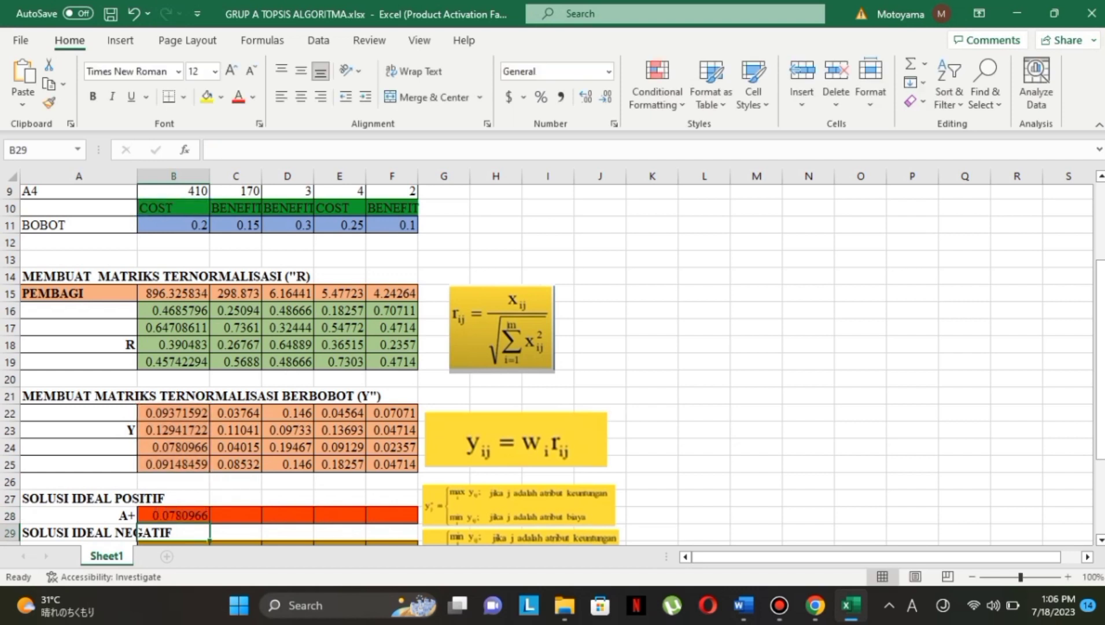
{"action": "left_click", "coordinate": [174, 515]}
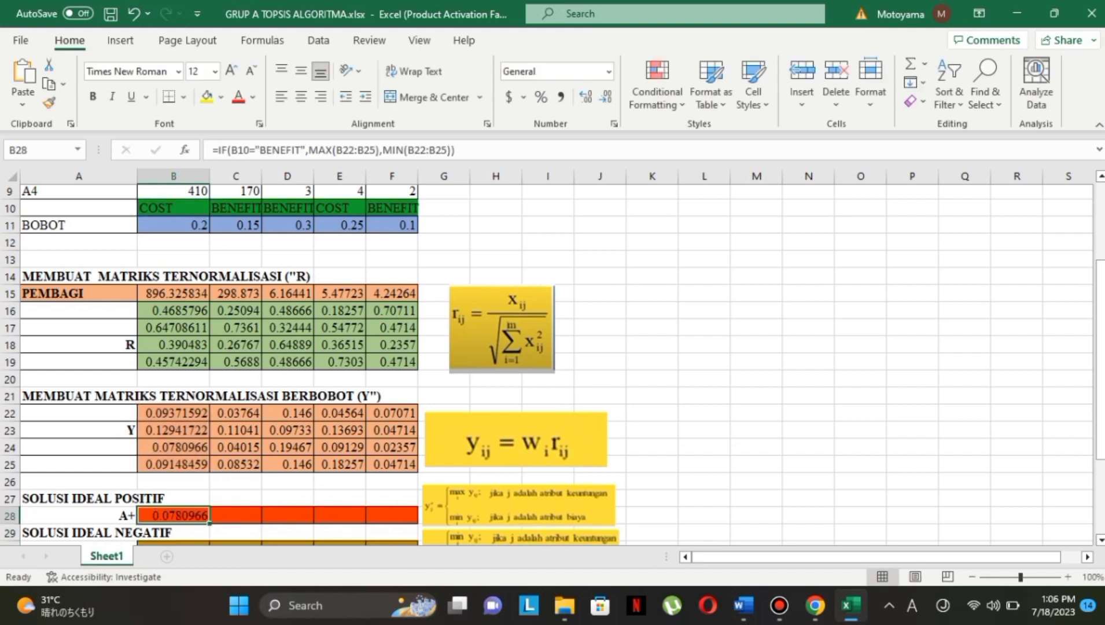
Fill the positive ideal solution formula from B28 across to F28 for criteria C2 to C5
{"action": "left_click_drag", "start_coordinate": [209, 522], "coordinate": [393, 517]}
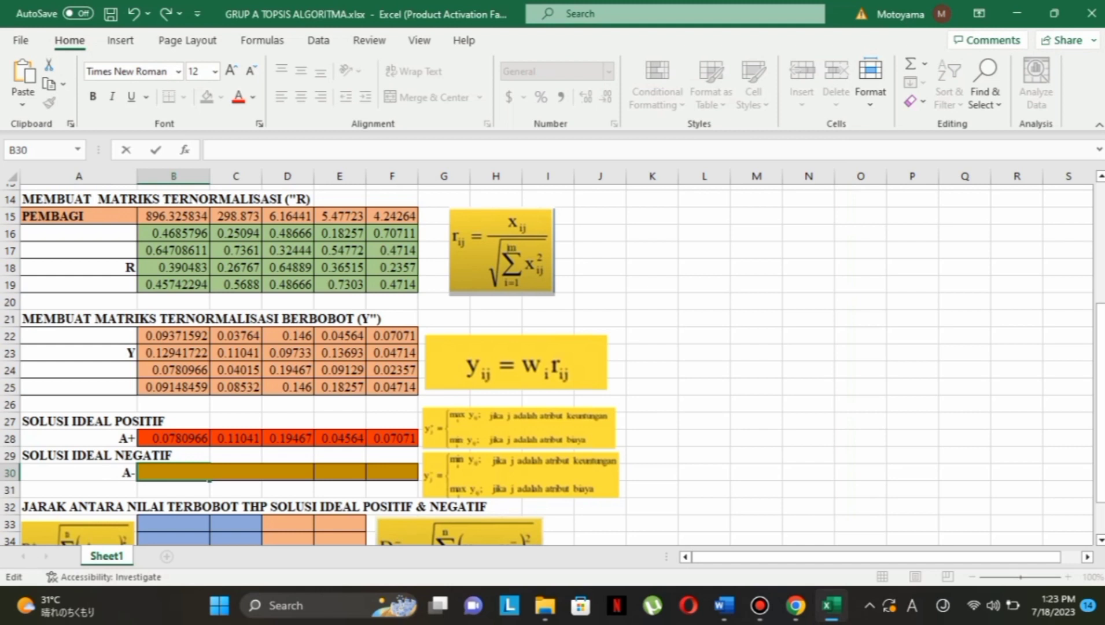
Start the negative ideal solution formula for C1 in B30 with an IF function testing B10="COST"
{"action": "type", "text": "="}
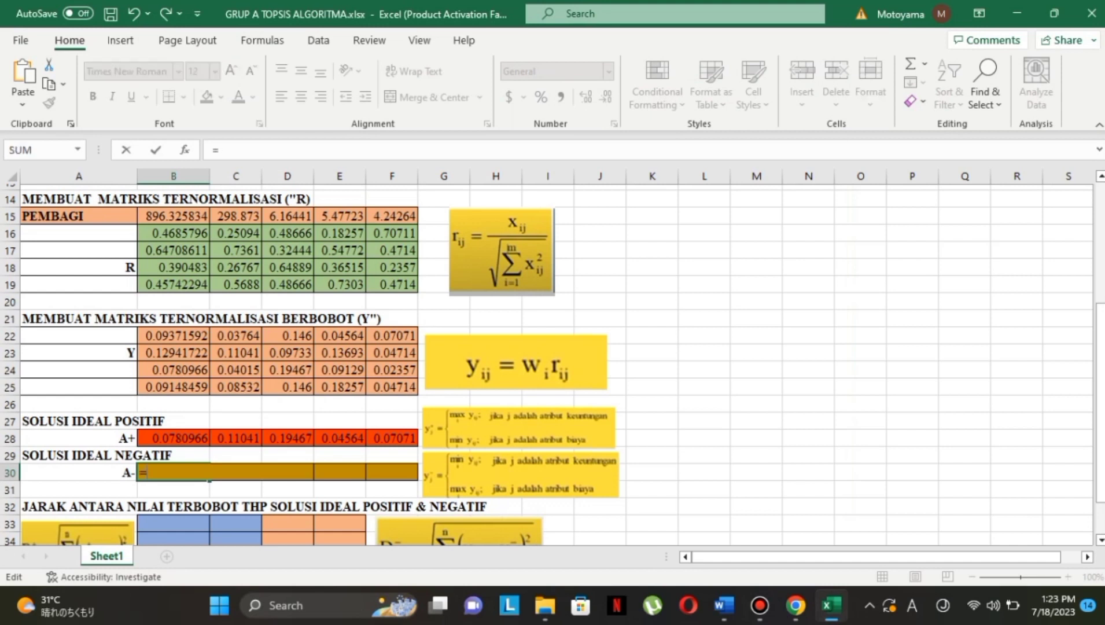
{"action": "type", "text": "IF"}
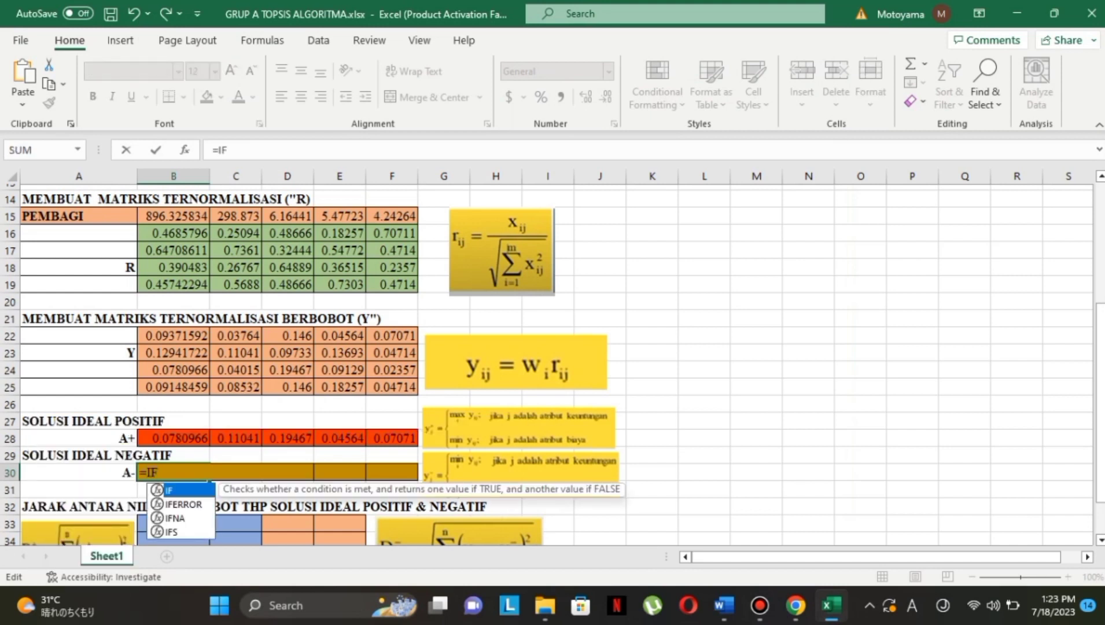
{"action": "type", "text": "("}
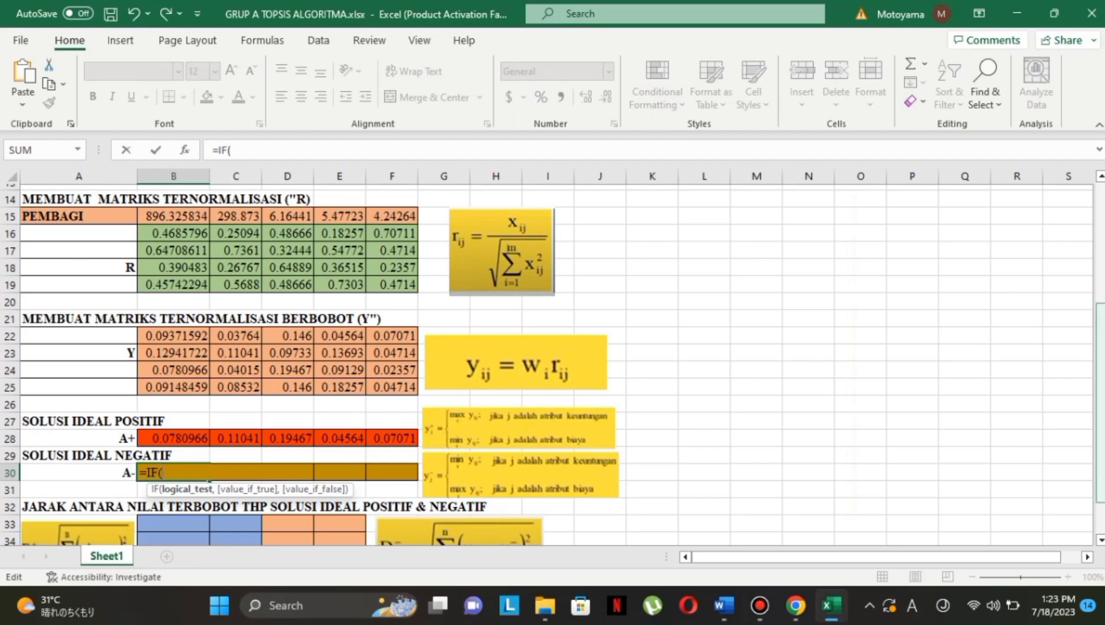
{"action": "left_click_drag", "start_coordinate": [1101, 314], "coordinate": [1101, 229]}
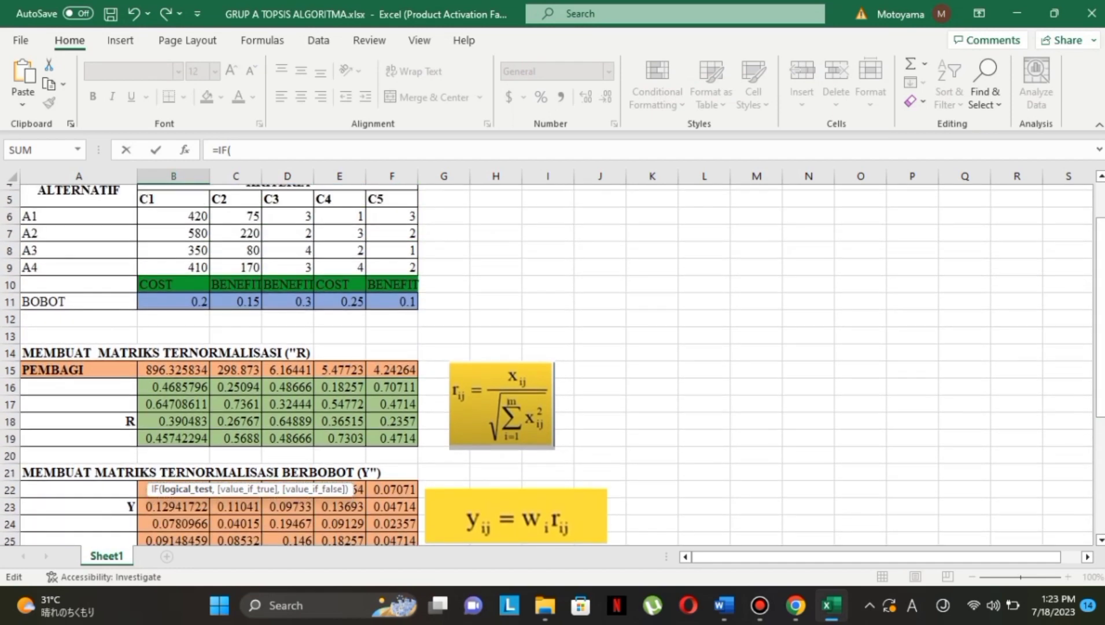
{"action": "left_click", "coordinate": [173, 284]}
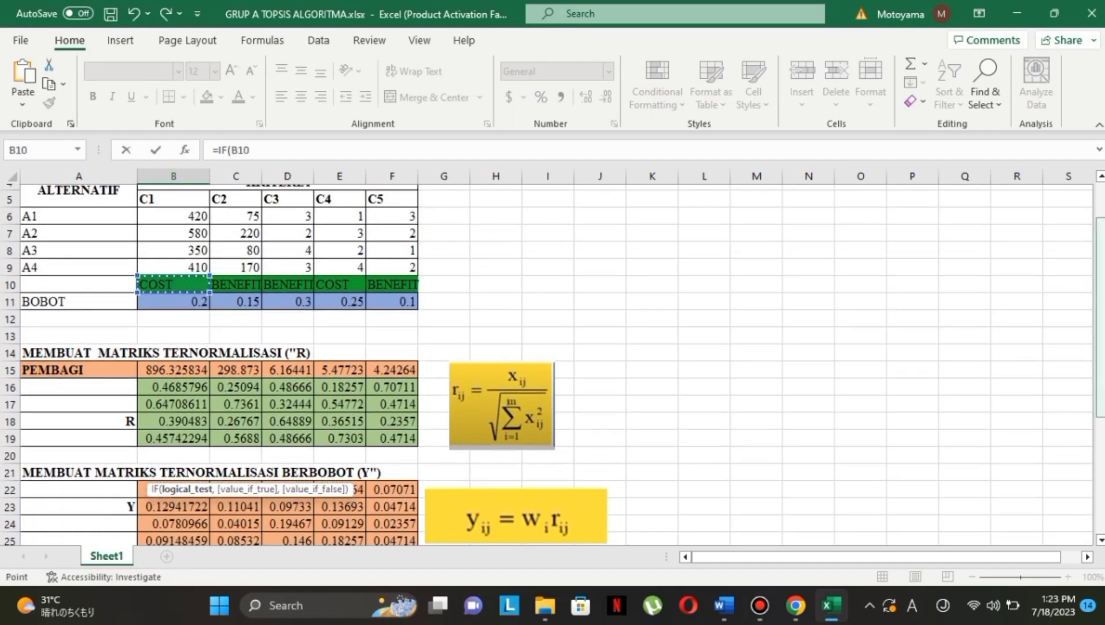
{"action": "left_click_drag", "start_coordinate": [1101, 299], "coordinate": [1101, 415]}
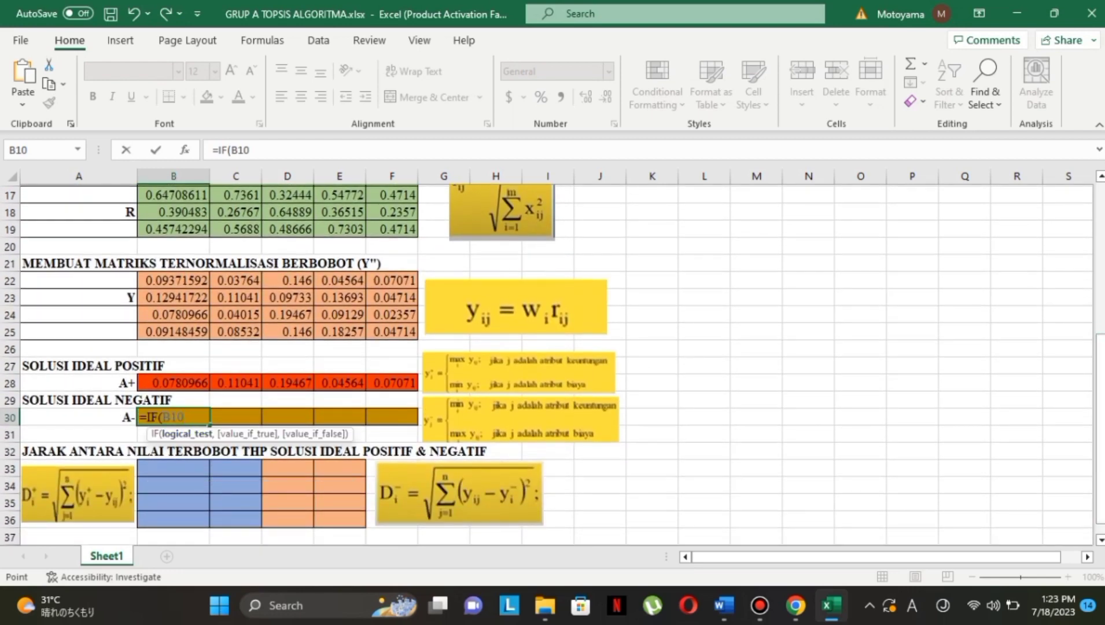
{"action": "type", "text": "=\"COST\""}
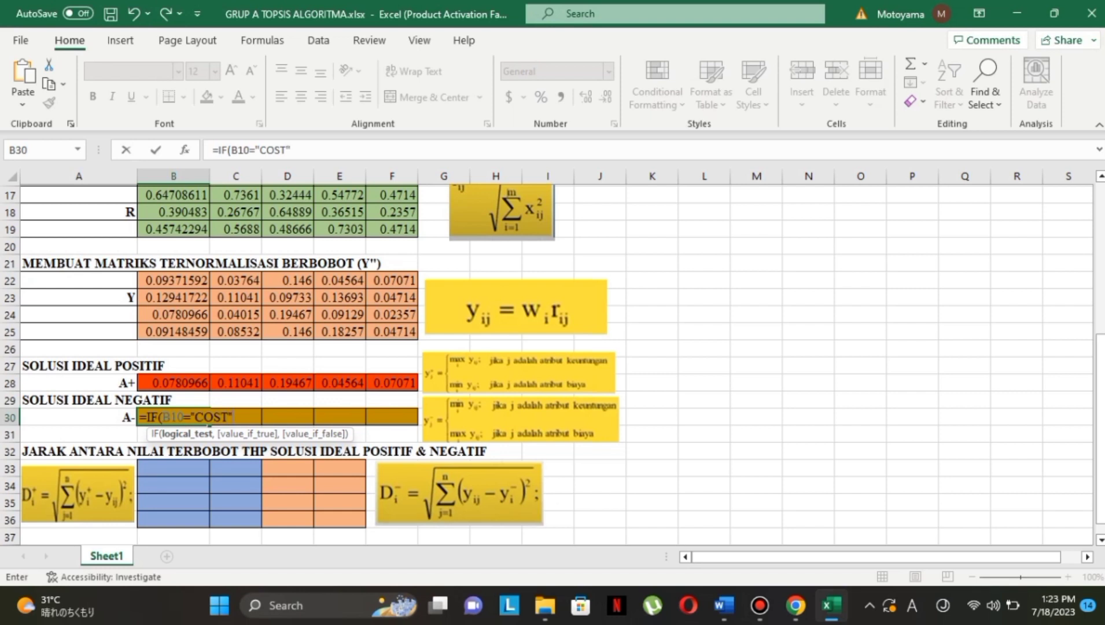
Add MAX(B22:B25) as the value the B30 formula returns when the cost condition is true
{"action": "type", "text": ","}
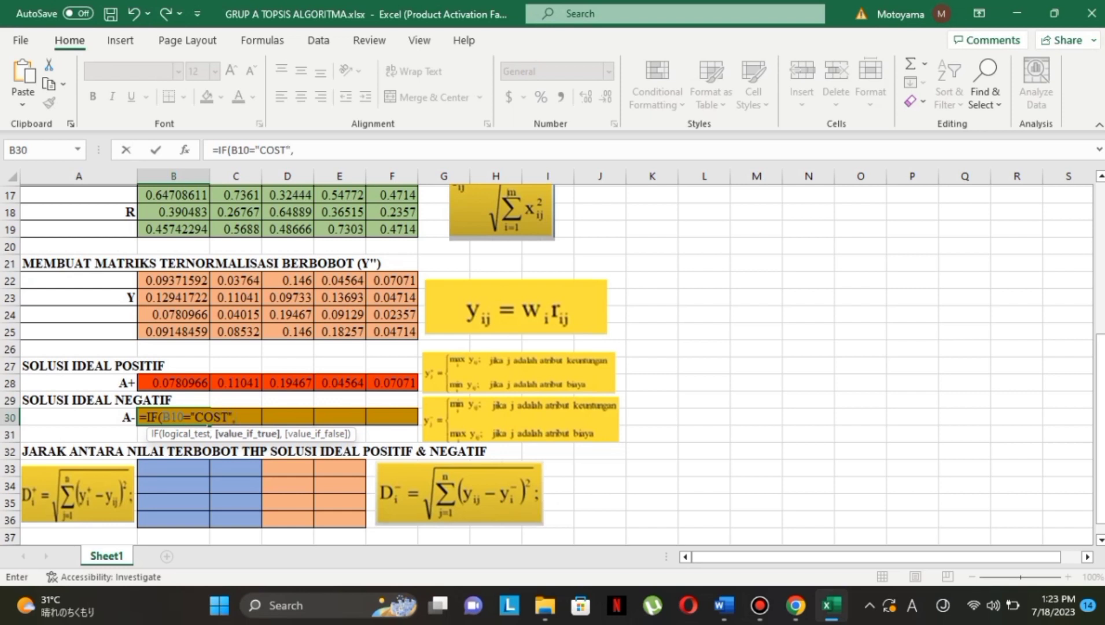
{"action": "type", "text": "MAX"}
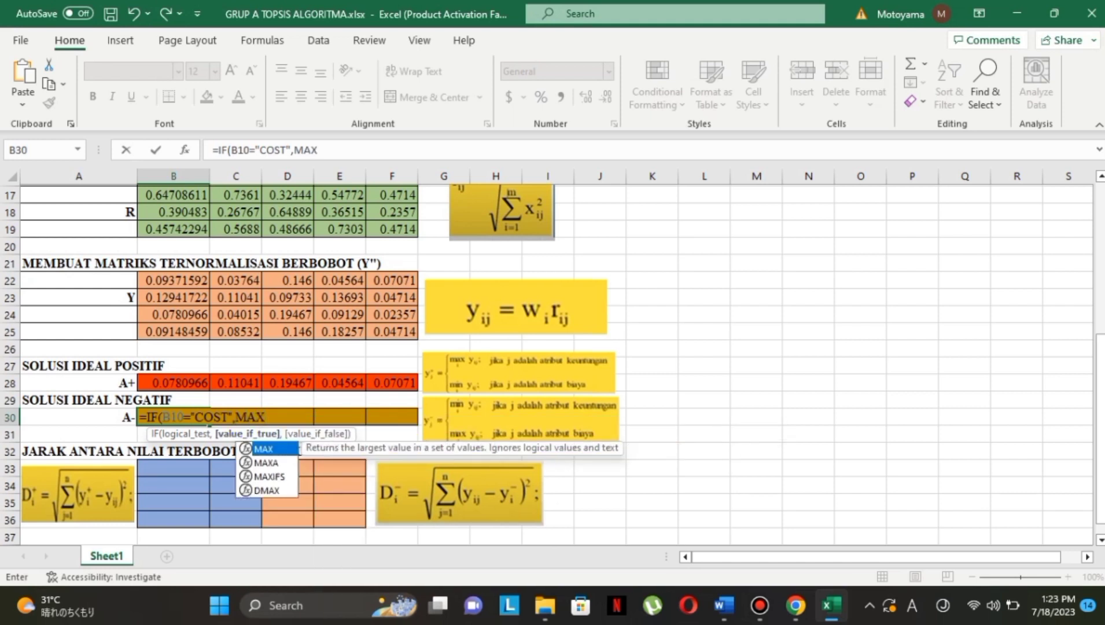
{"action": "type", "text": "("}
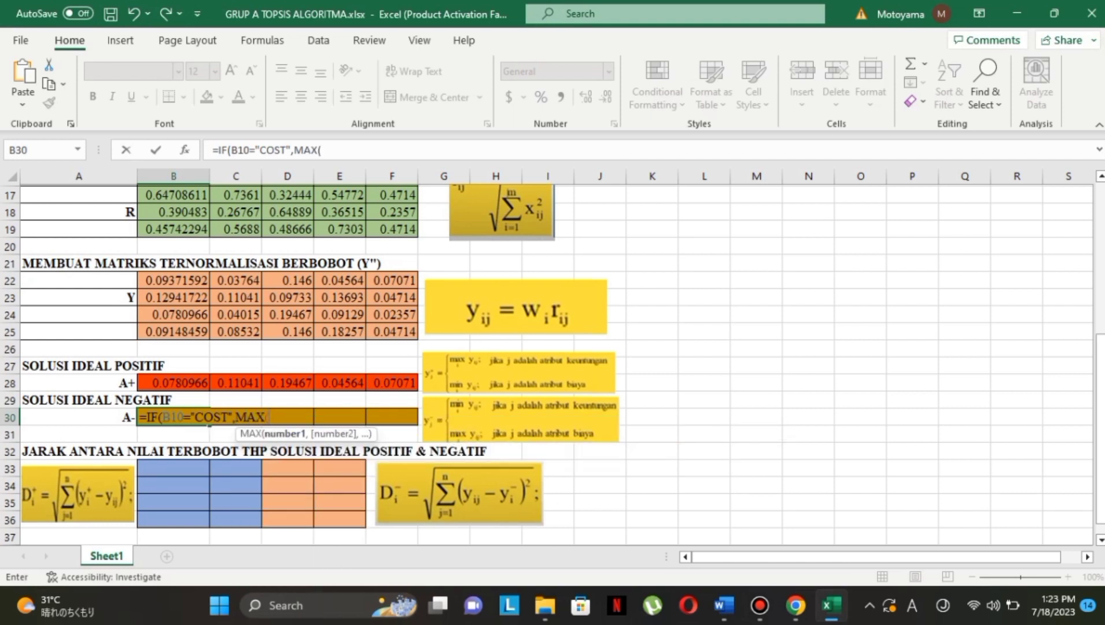
{"action": "left_click_drag", "start_coordinate": [173, 280], "coordinate": [209, 336]}
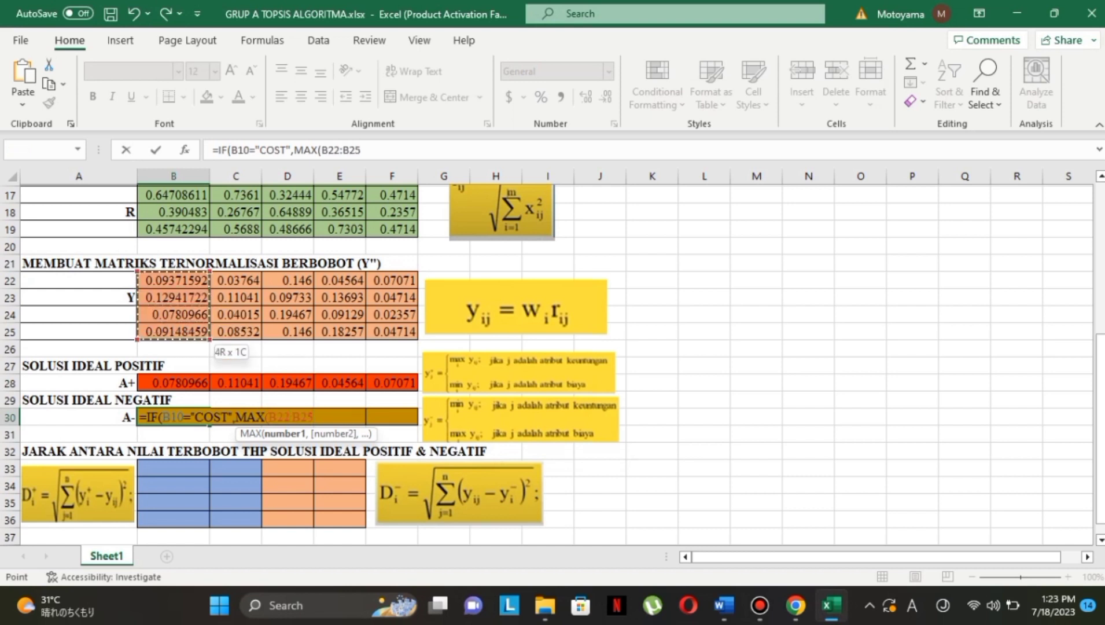
{"action": "type", "text": ")"}
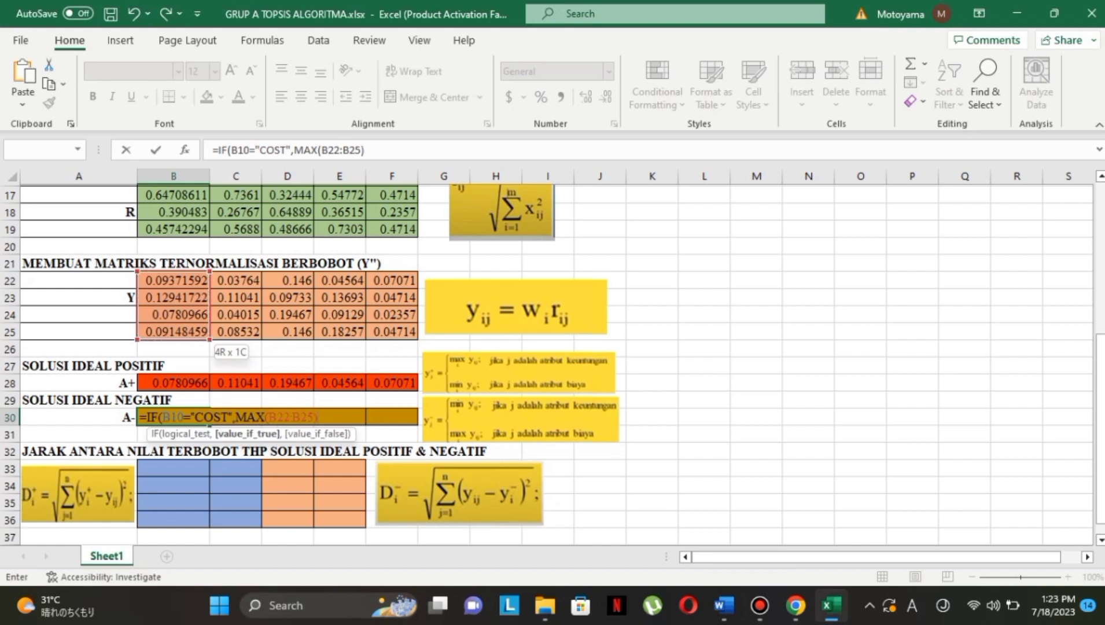
Complete the B30 formula with MIN(B22:B25) as the false value and fill it across to F30
{"action": "type", "text": ",MIN"}
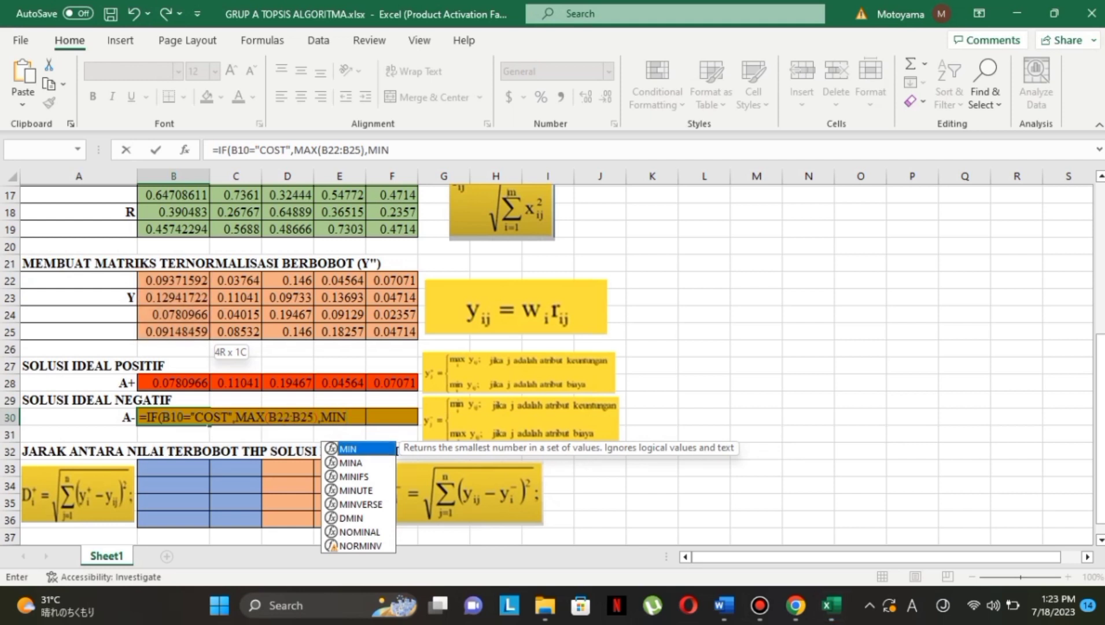
{"action": "type", "text": "("}
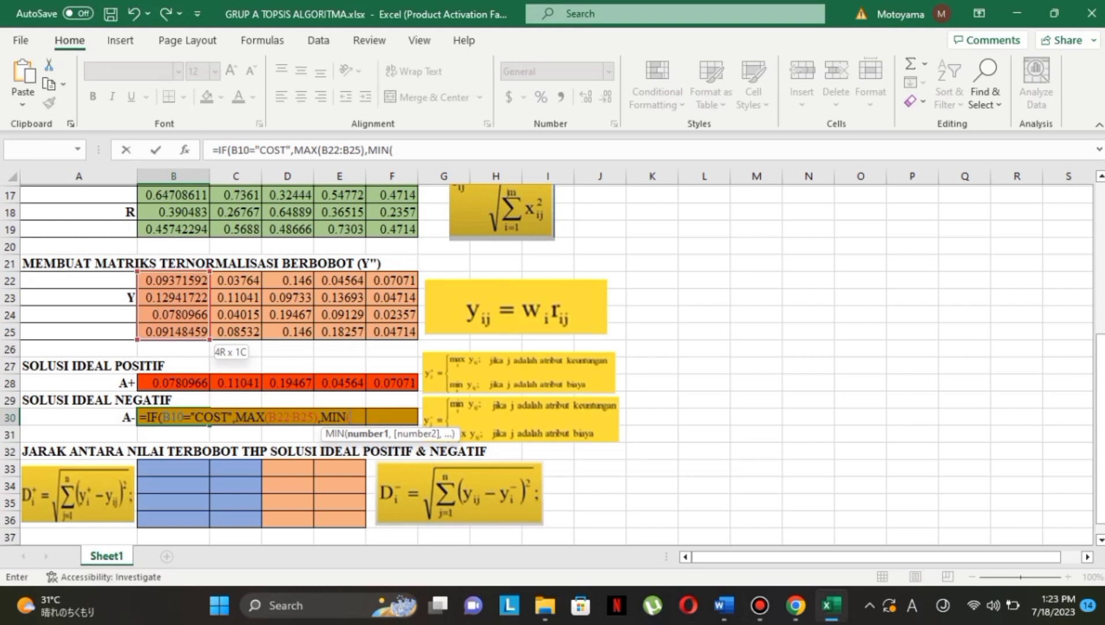
{"action": "left_click_drag", "start_coordinate": [174, 281], "coordinate": [174, 331]}
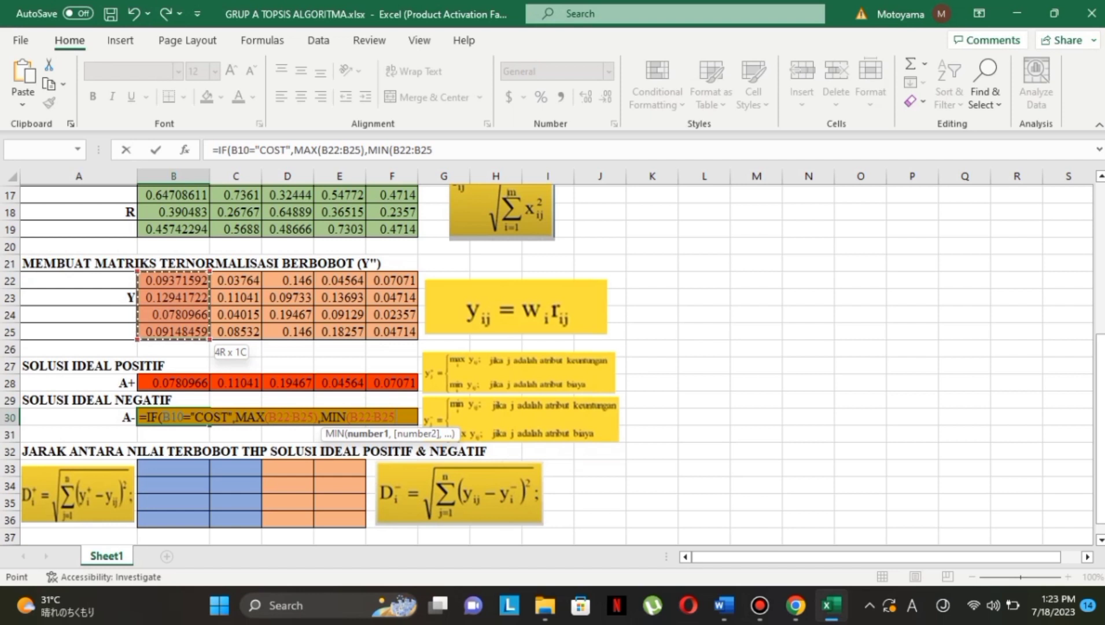
{"action": "type", "text": "))"}
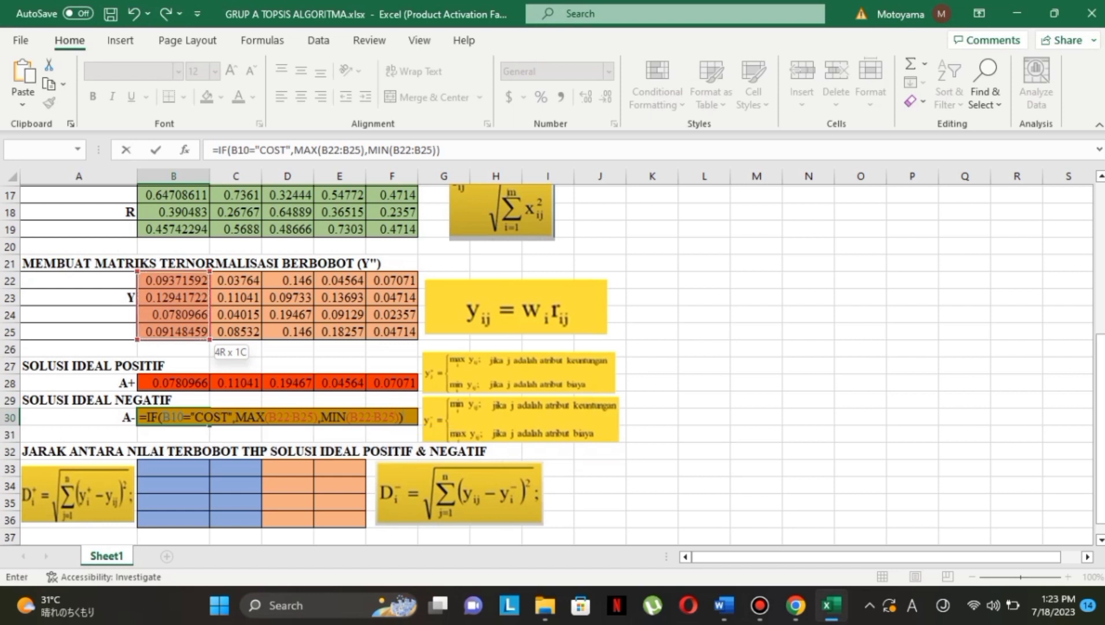
{"action": "key", "text": "Return"}
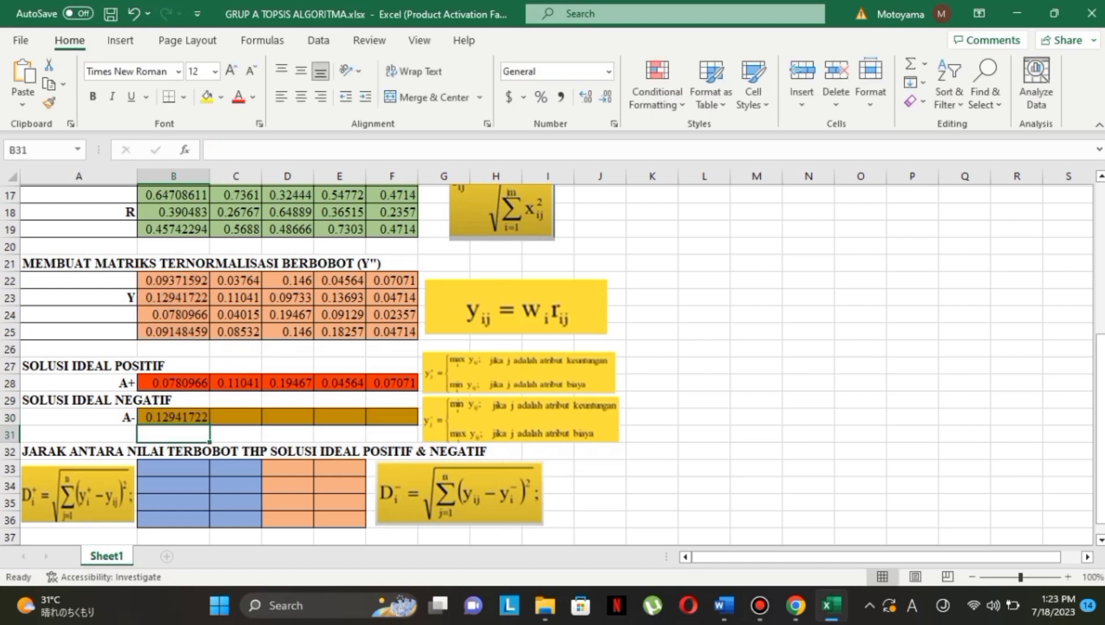
{"action": "left_click", "coordinate": [173, 417]}
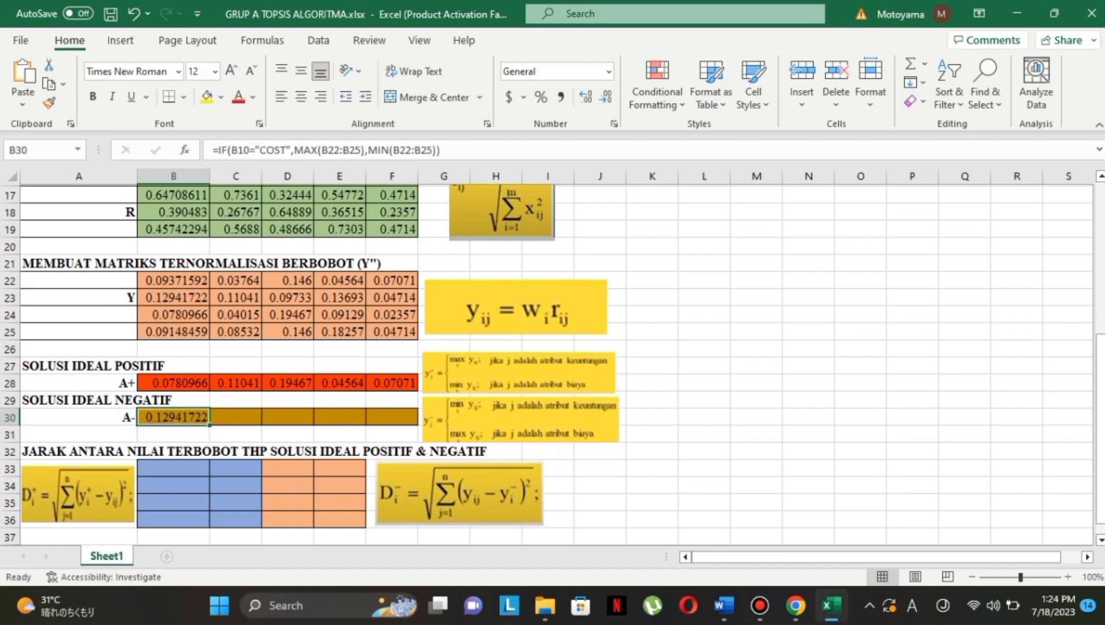
{"action": "left_click_drag", "start_coordinate": [209, 426], "coordinate": [412, 425]}
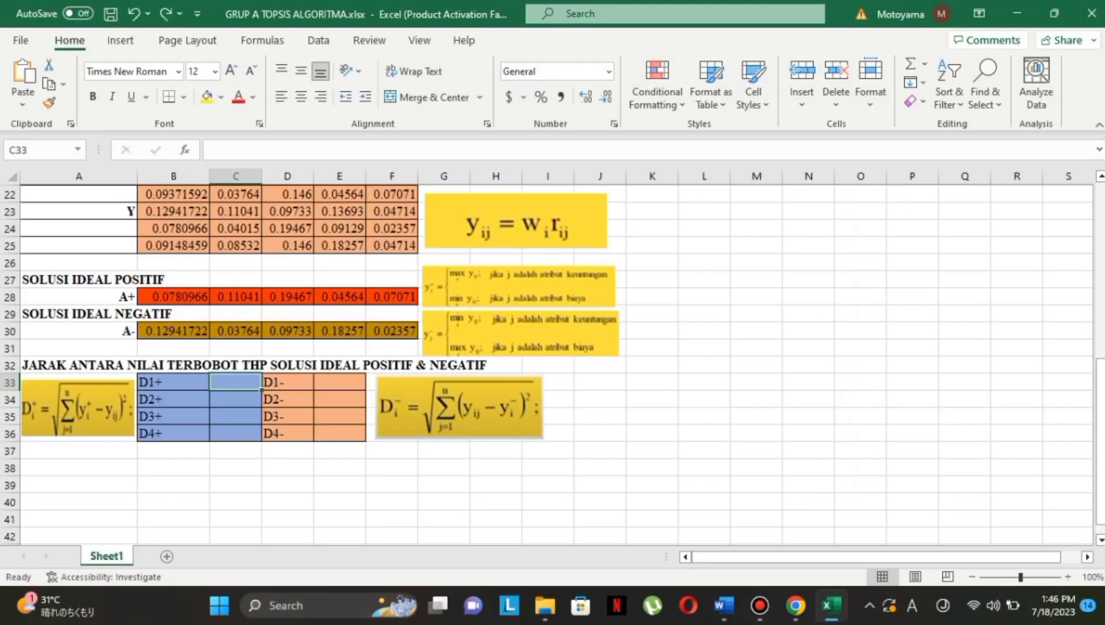
Start the D1+ distance formula in C33 with SQRT and the squared C1 difference ($B$28-B22)^2, keeping B28 absolute
{"action": "type", "text": "=SQ"}
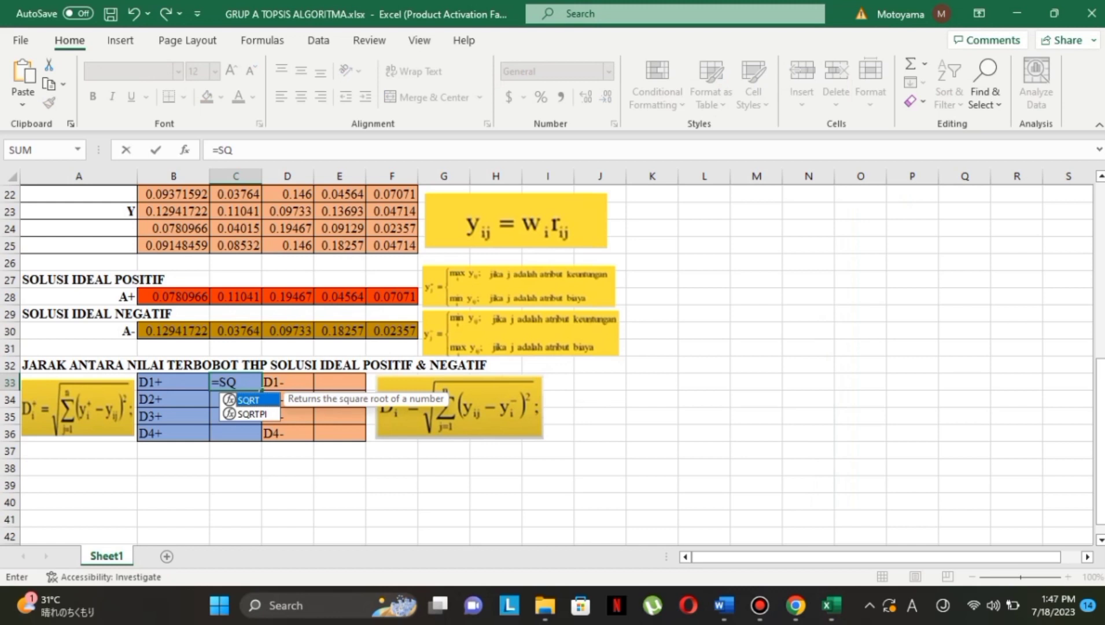
{"action": "key", "text": "F2"}
{"action": "type", "text": "R"}
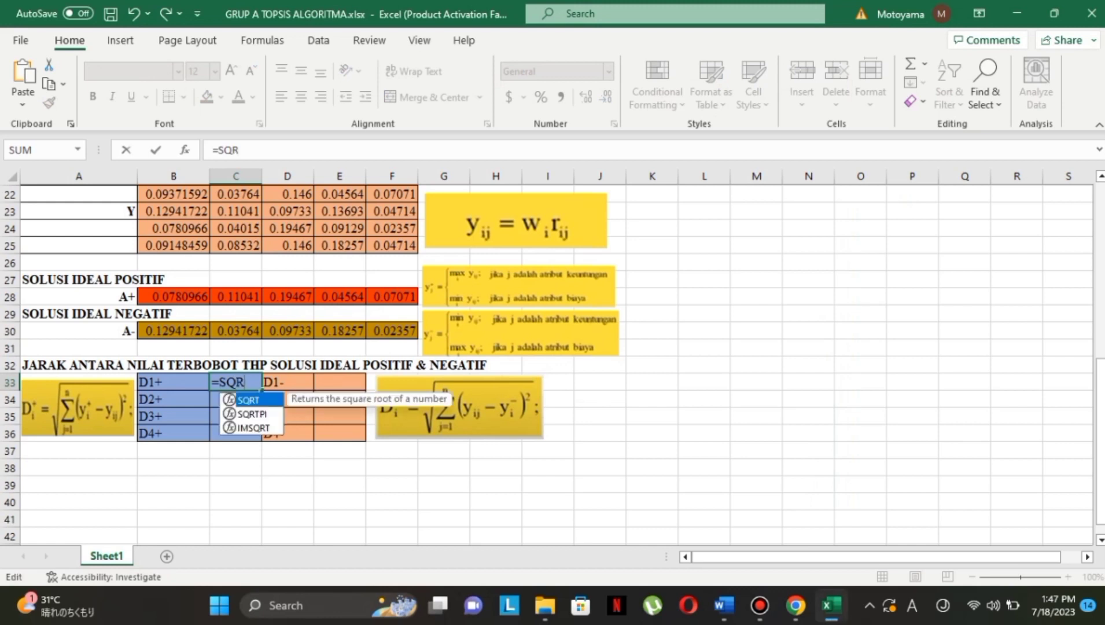
{"action": "type", "text": "T"}
{"action": "type", "text": "(("}
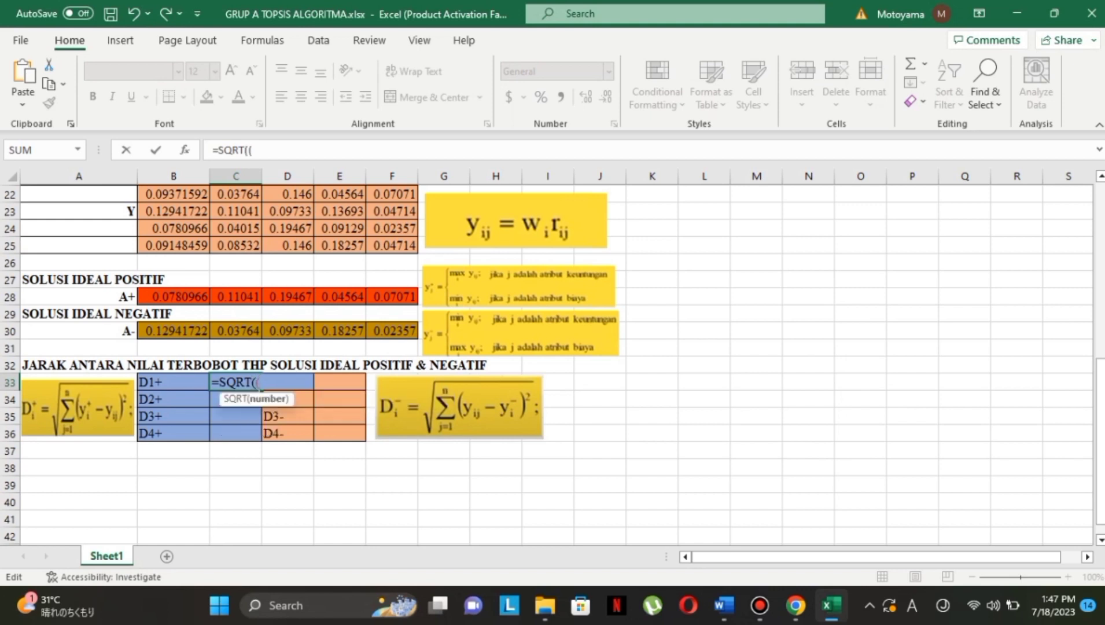
{"action": "type", "text": "("}
{"action": "left_click", "coordinate": [173, 297]}
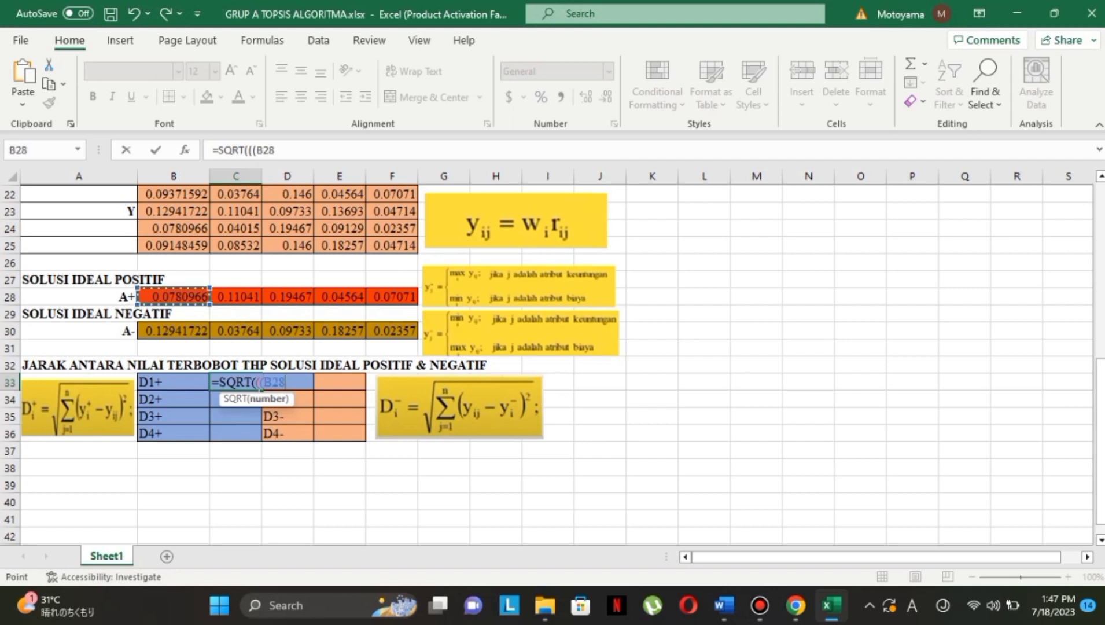
{"action": "key", "text": "F4"}
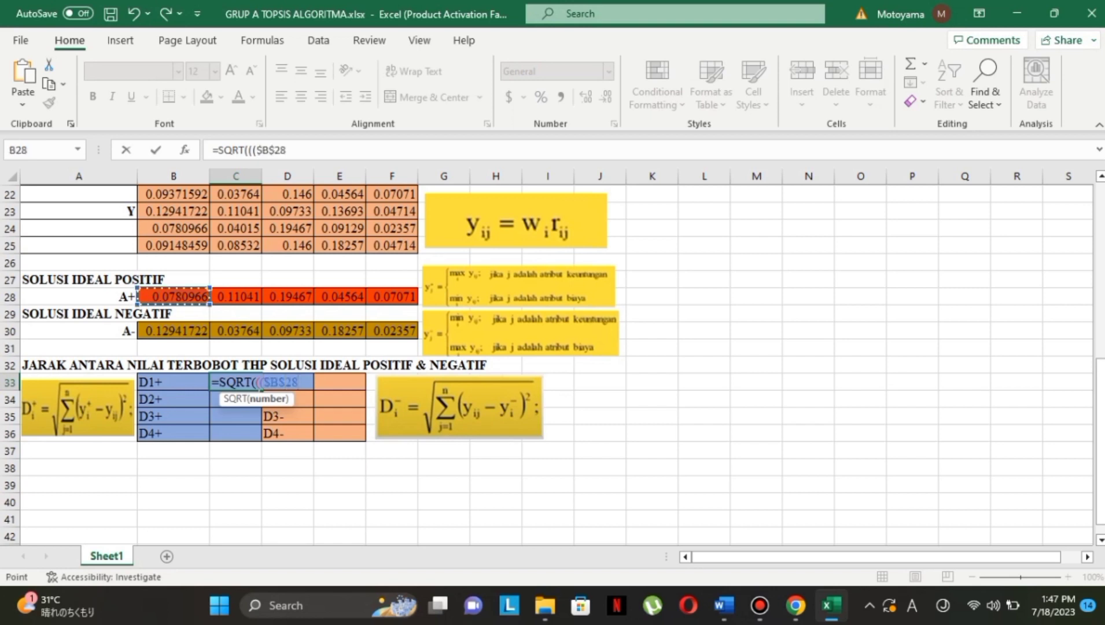
{"action": "type", "text": "-"}
{"action": "left_click", "coordinate": [174, 194]}
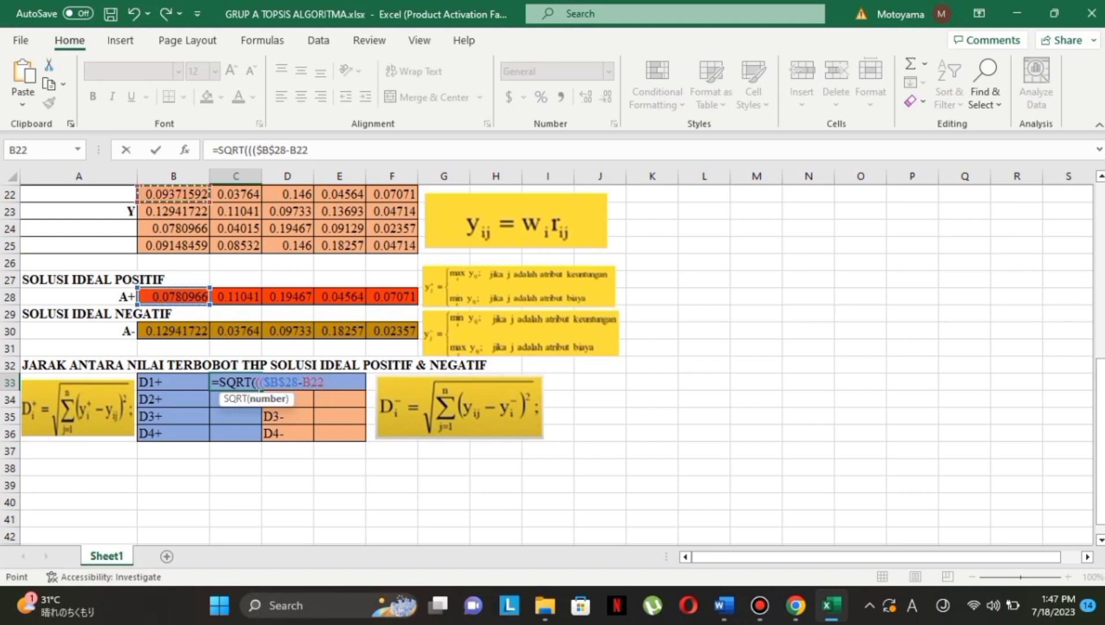
{"action": "type", "text": ")^2"}
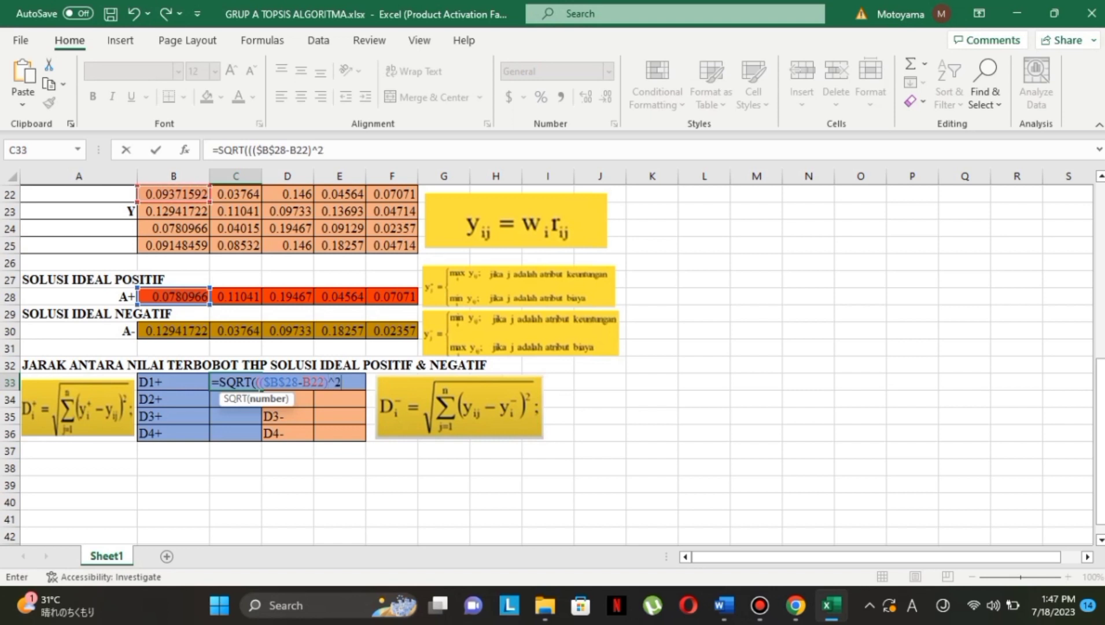
Add the squared C2 difference ($C$28-C22)^2 to the D1+ formula in C33, keeping C28 absolute
{"action": "type", "text": ")+(("}
{"action": "left_click", "coordinate": [235, 297]}
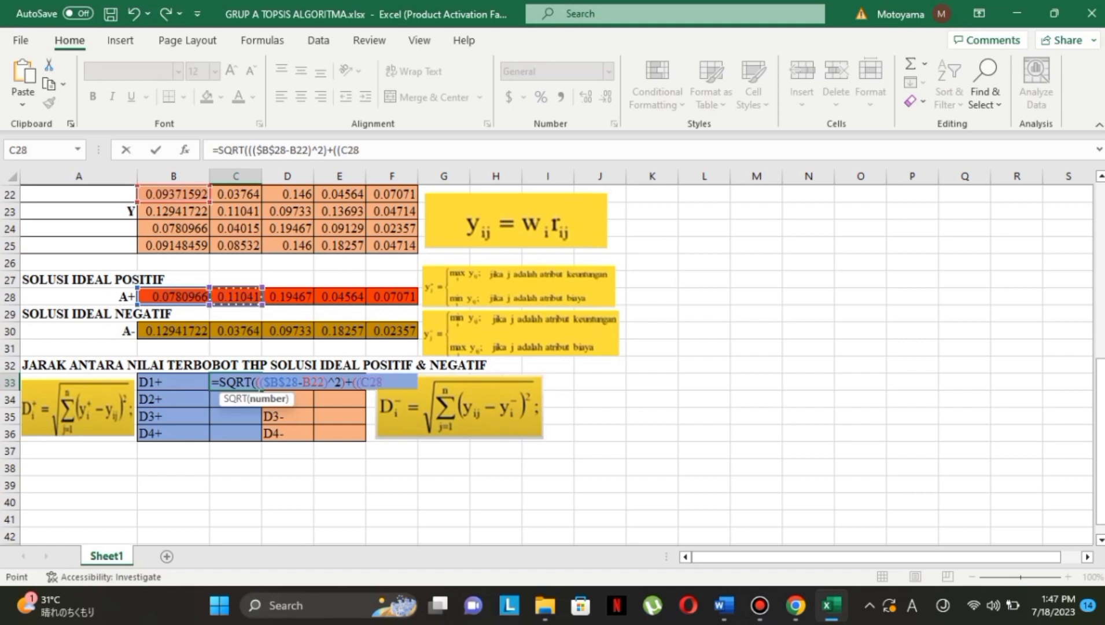
{"action": "key", "text": "F4"}
{"action": "type", "text": "-"}
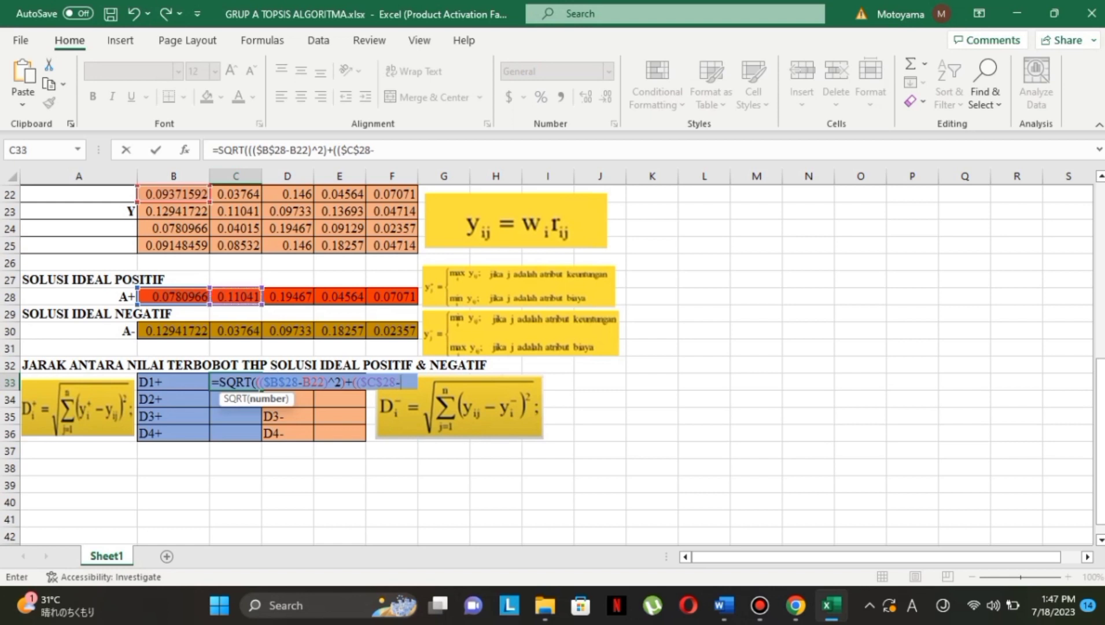
{"action": "left_click", "coordinate": [235, 194]}
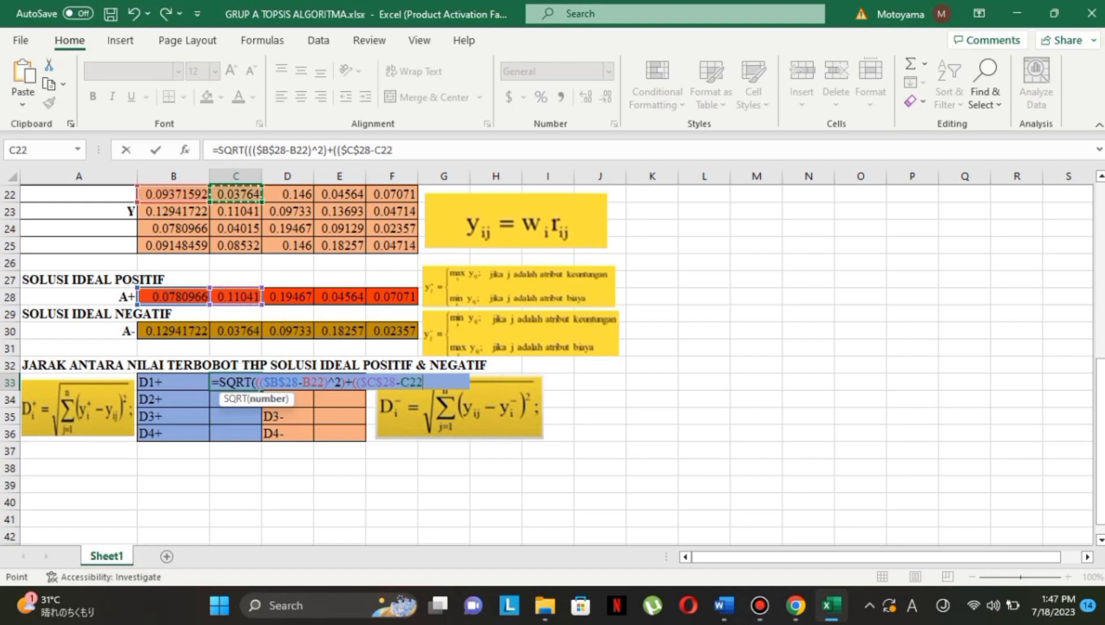
{"action": "type", "text": ")^2"}
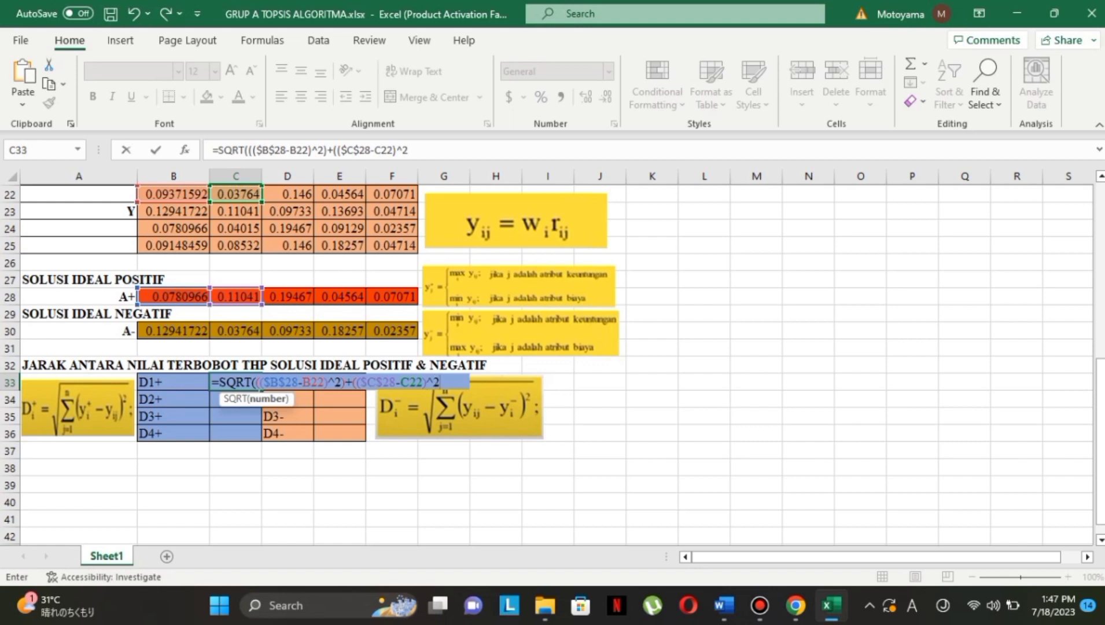
Add the squared C3 difference ($D$28-D22)^2 to the D1+ formula in C33, keeping D28 absolute
{"action": "type", "text": ")+(("}
{"action": "left_click", "coordinate": [287, 297]}
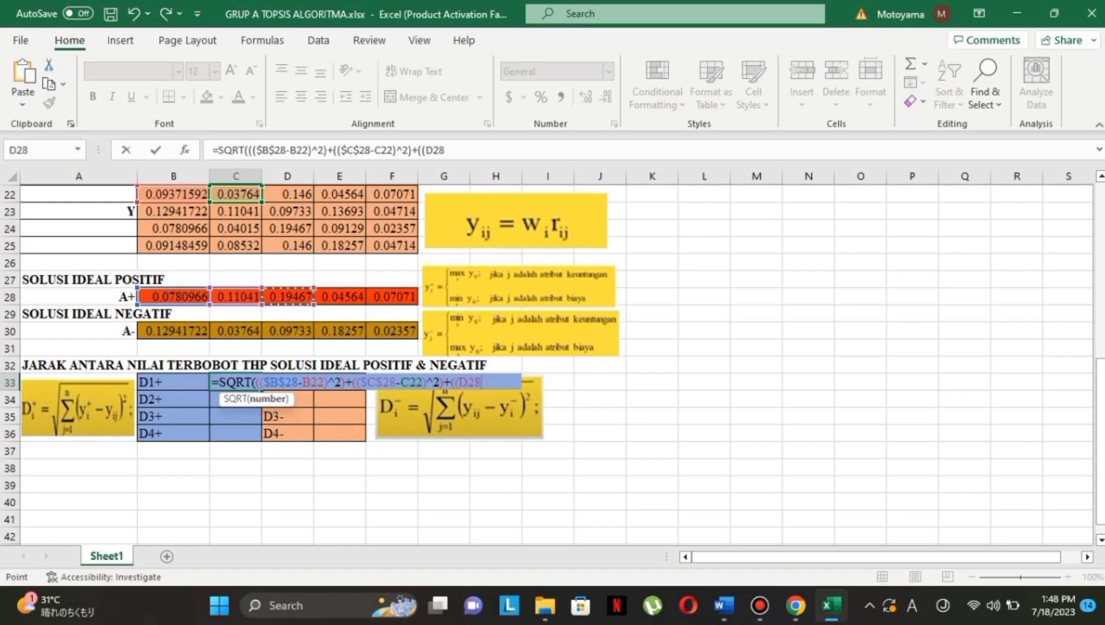
{"action": "key", "text": "F4"}
{"action": "type", "text": "-"}
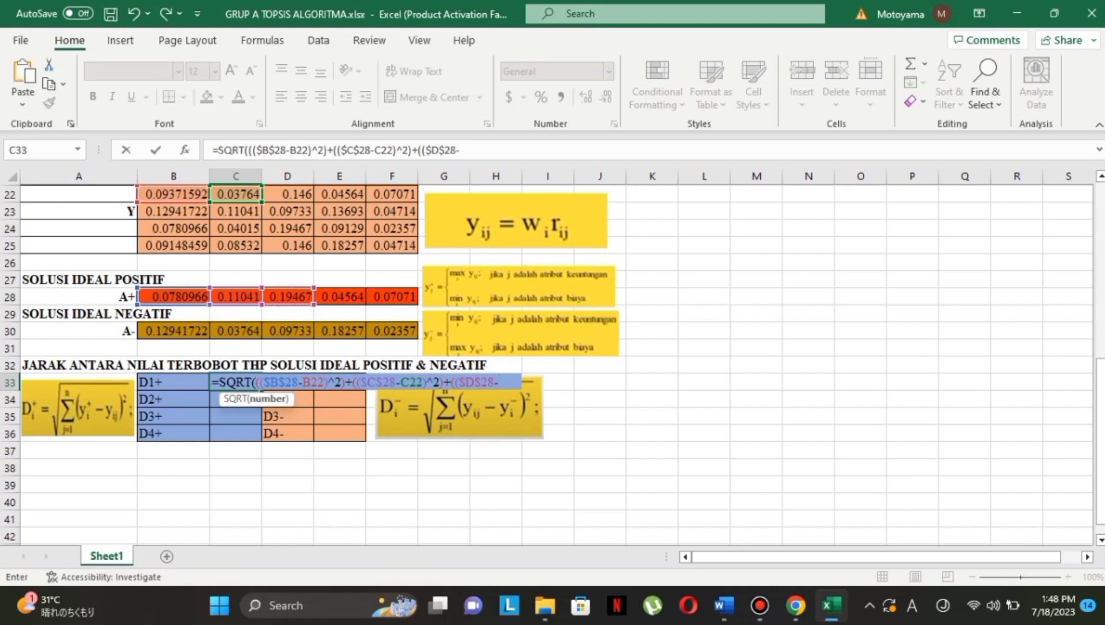
{"action": "left_click", "coordinate": [288, 194]}
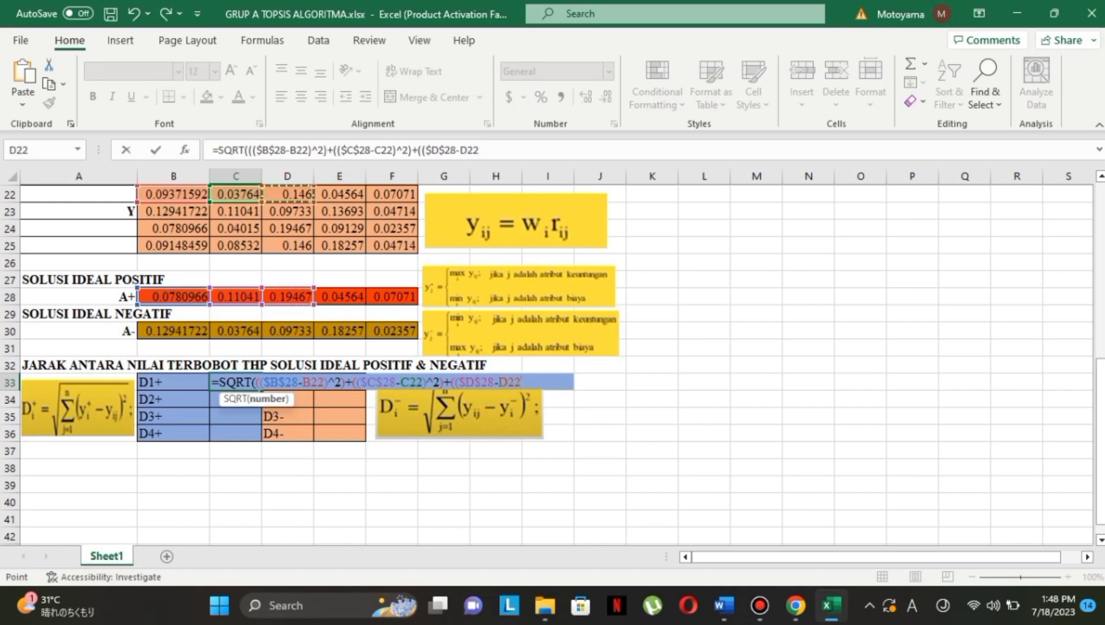
{"action": "type", "text": ")^2"}
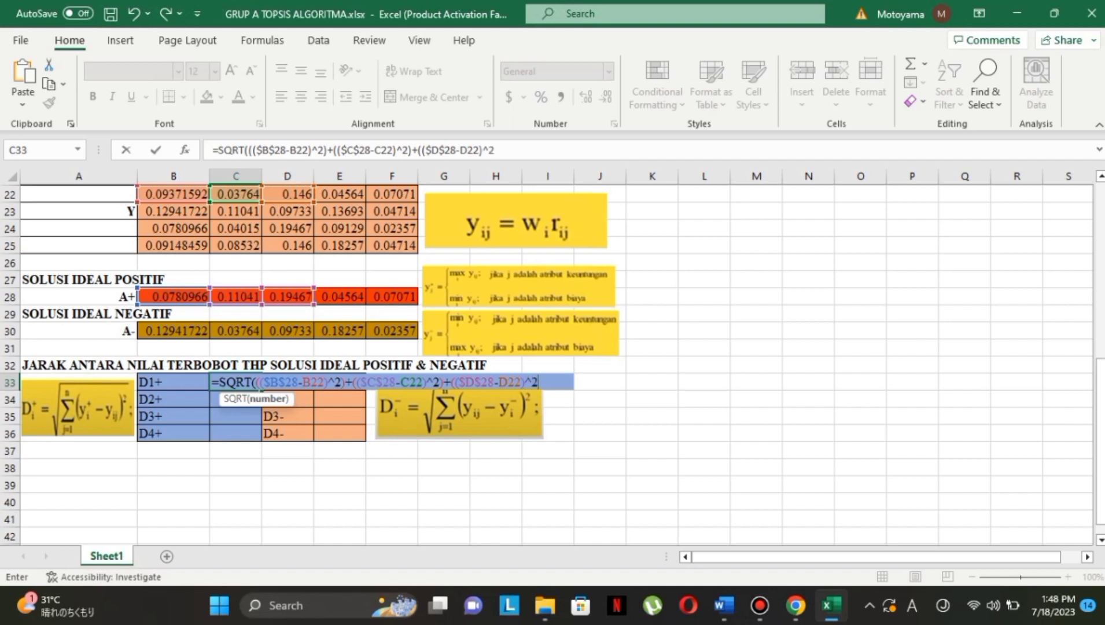
Add the squared C4 difference ($E$28-E22)^2 to the D1+ formula in C33, keeping E28 absolute
{"action": "type", "text": ")+(("}
{"action": "left_click", "coordinate": [340, 297]}
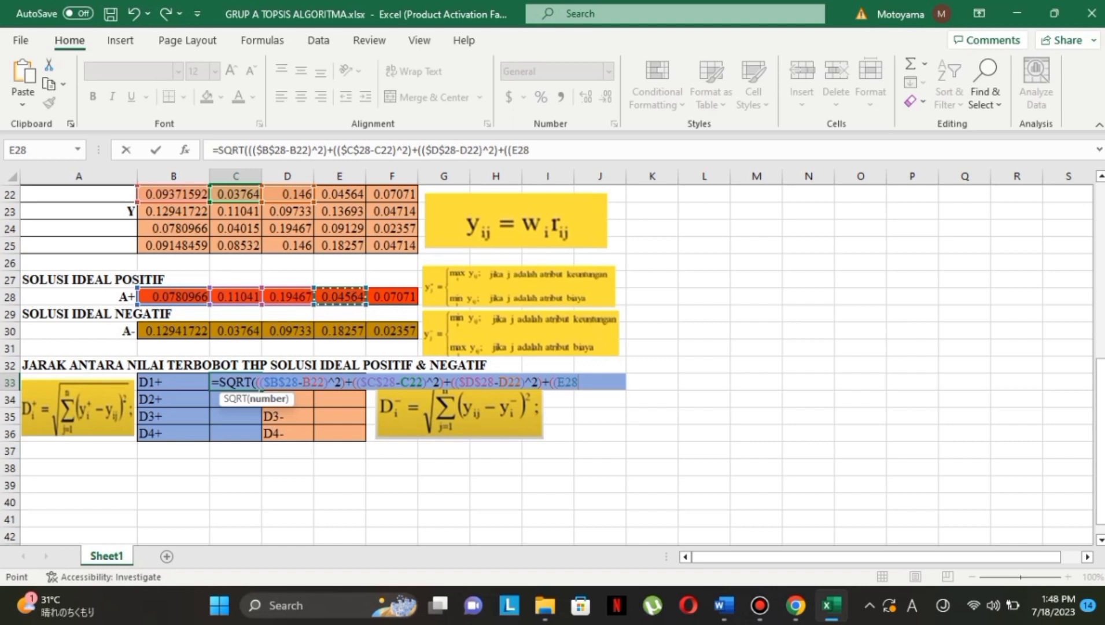
{"action": "key", "text": "F4"}
{"action": "type", "text": "-"}
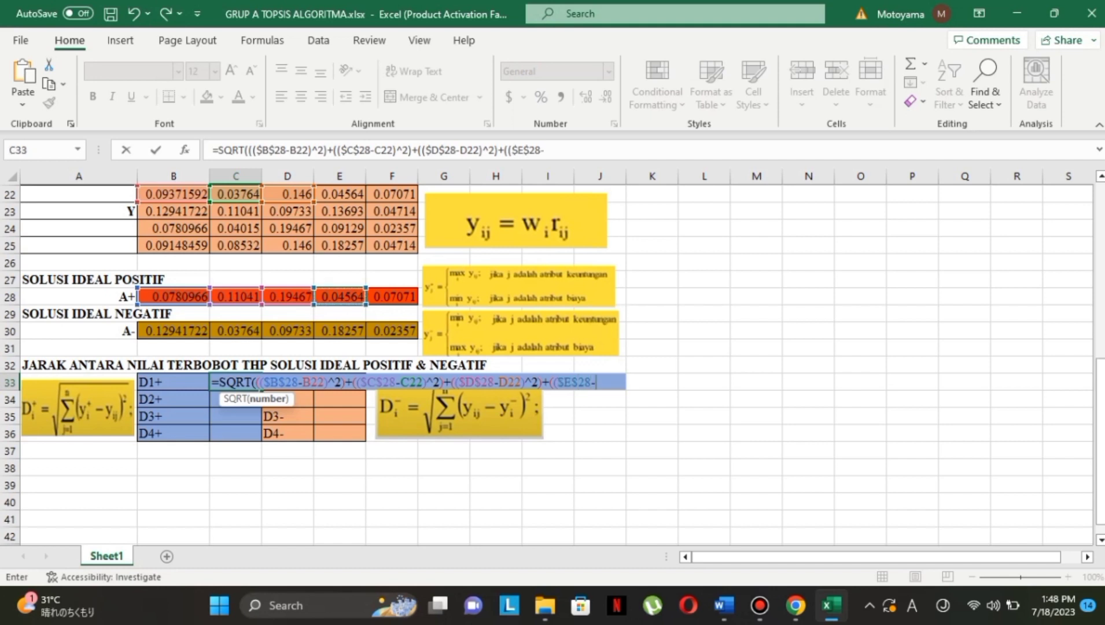
{"action": "left_click", "coordinate": [340, 194]}
{"action": "type", "text": ")"}
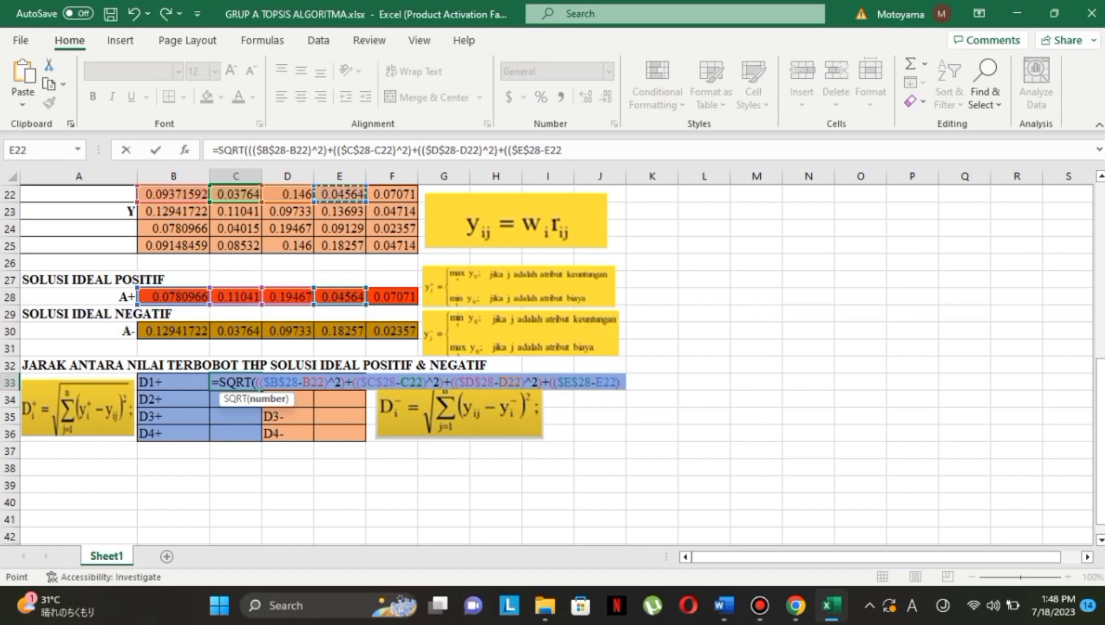
{"action": "type", "text": "^2"}
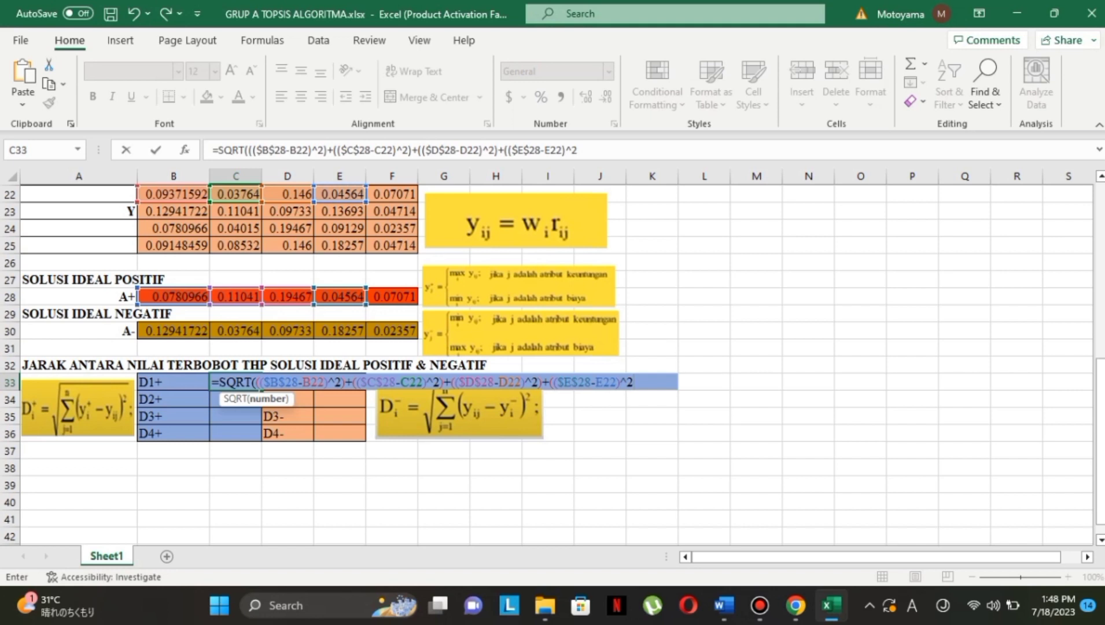
{"action": "type", "text": "("}
{"action": "type", "text": ")"}
Add the squared C5 difference ($F$28-F22)^2 to the D1+ formula in C33, keeping F28 absolute
{"action": "type", "text": "+(("}
{"action": "left_click", "coordinate": [392, 297]}
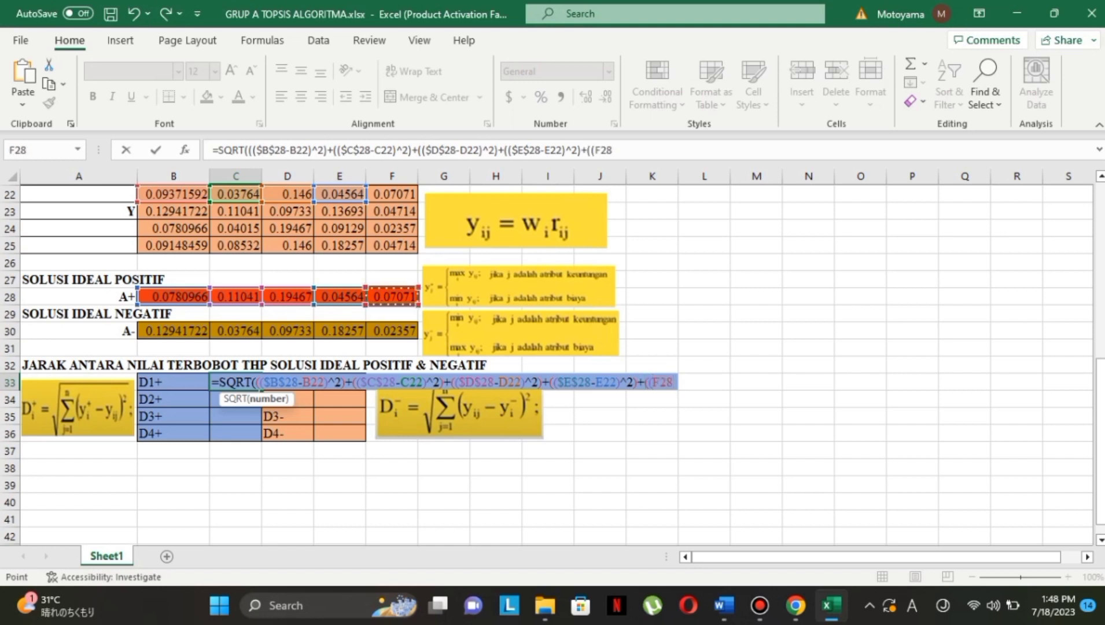
{"action": "key", "text": "F4"}
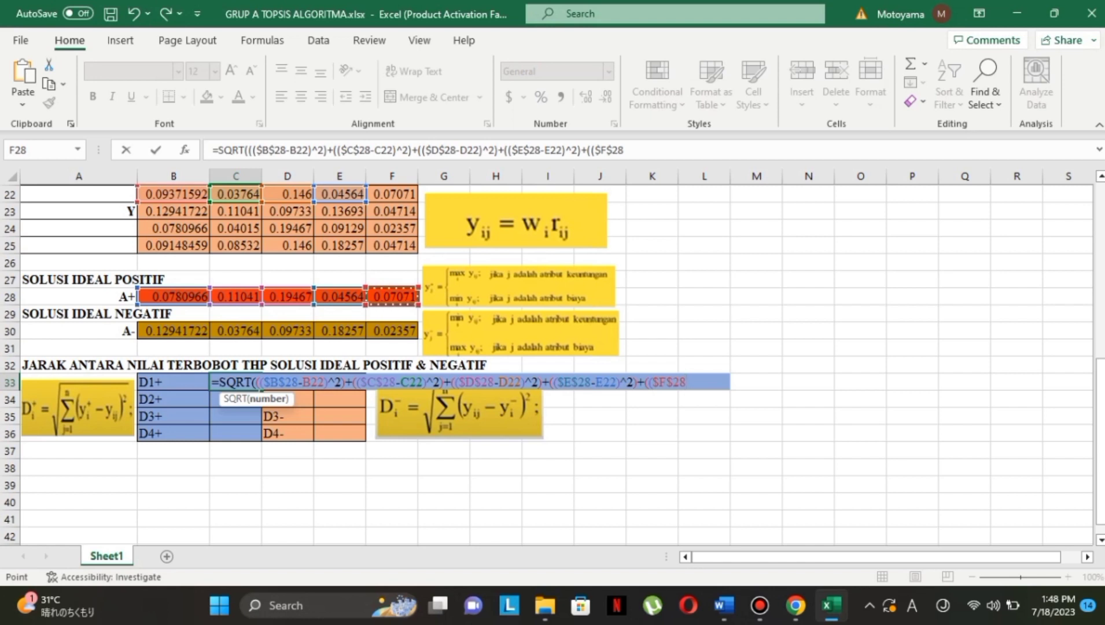
{"action": "type", "text": "-"}
{"action": "left_click", "coordinate": [393, 195]}
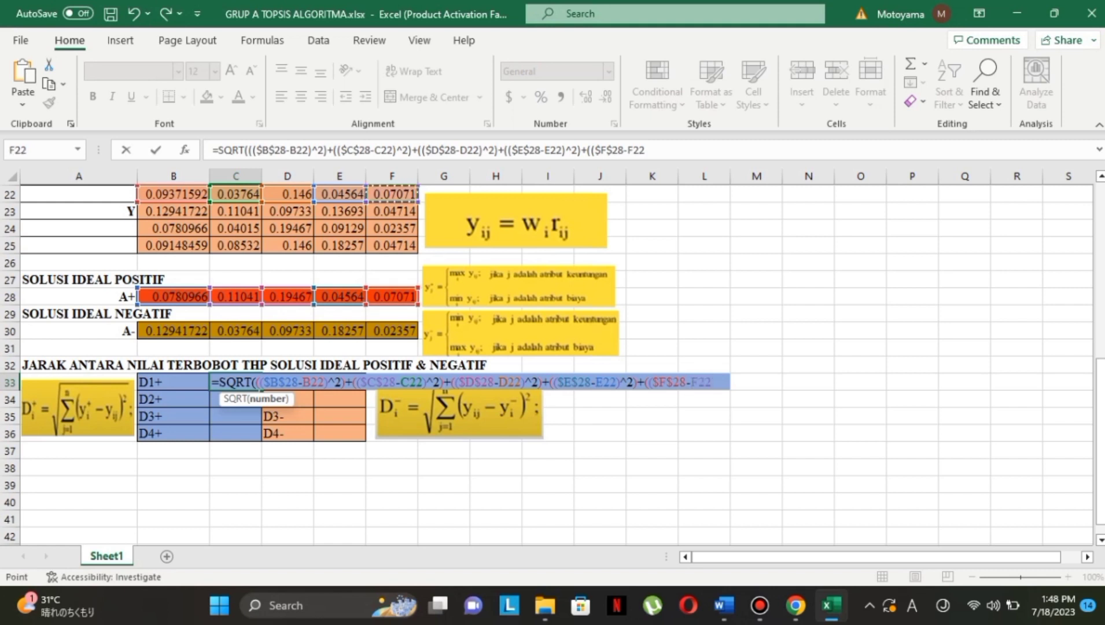
{"action": "type", "text": ")^2"}
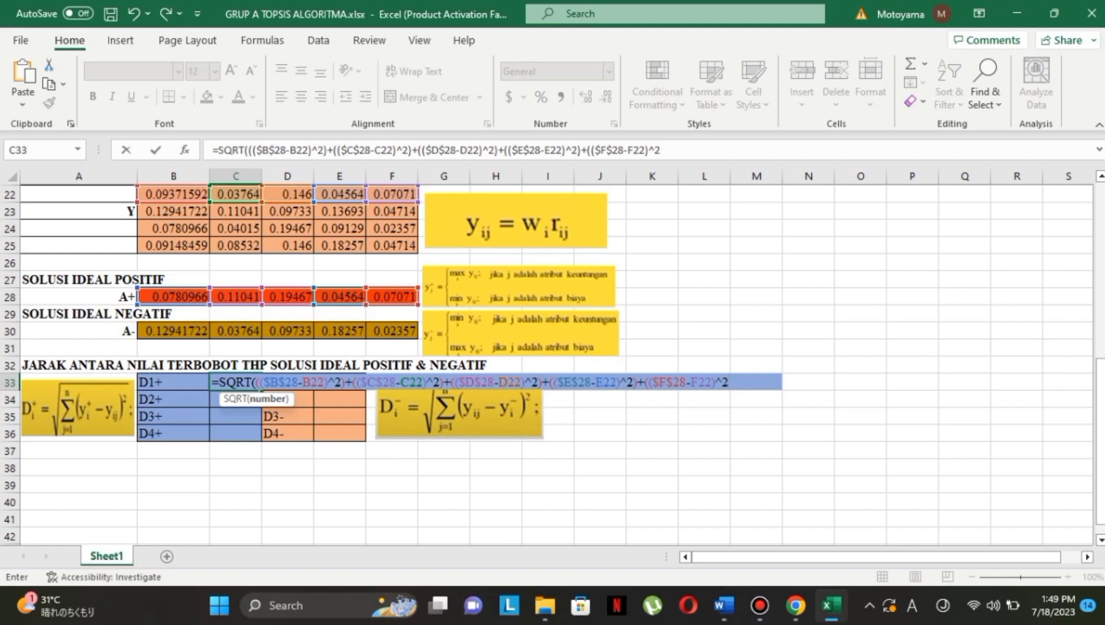
Close and enter the C33 formula, accepting the suggested parenthesis correction, and fill it down to C36
{"action": "type", "text": ")))"}
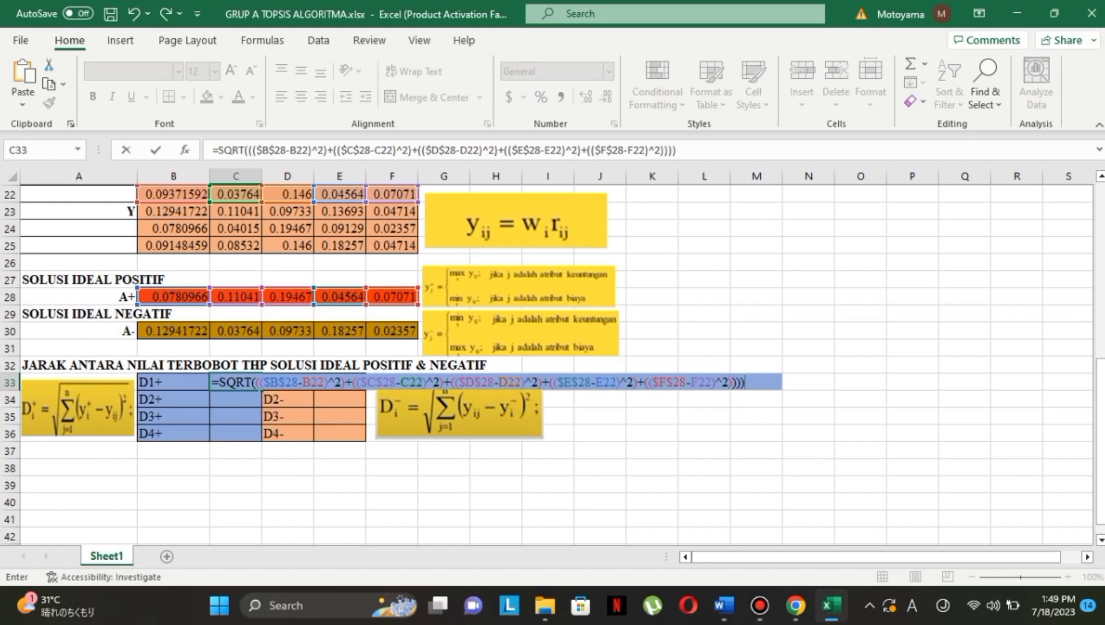
{"action": "key", "text": "Return"}
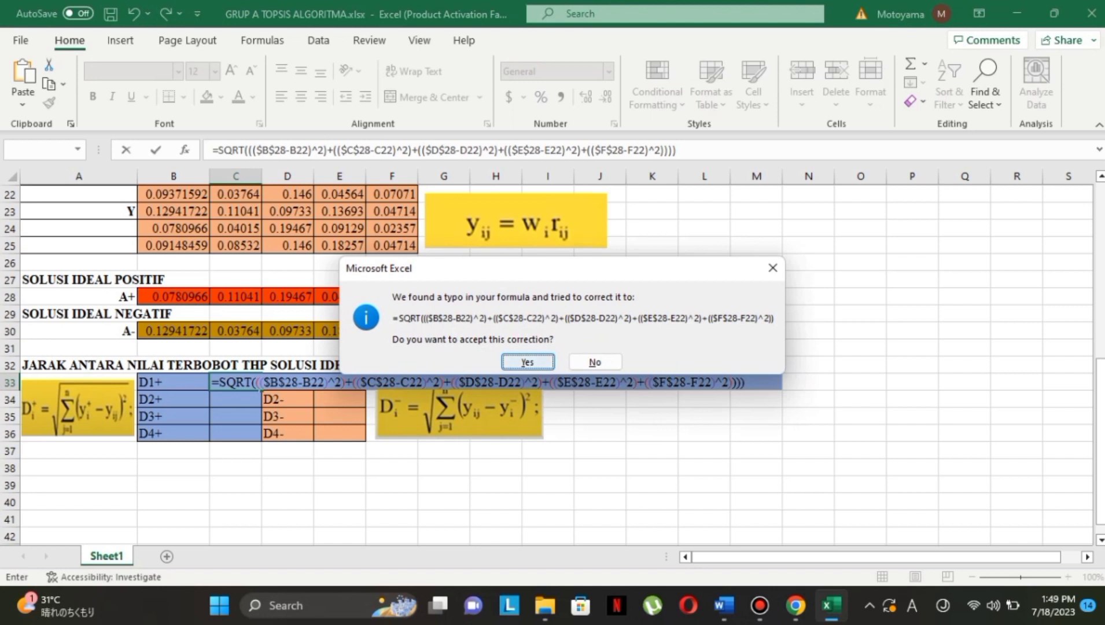
{"action": "key", "text": "Return"}
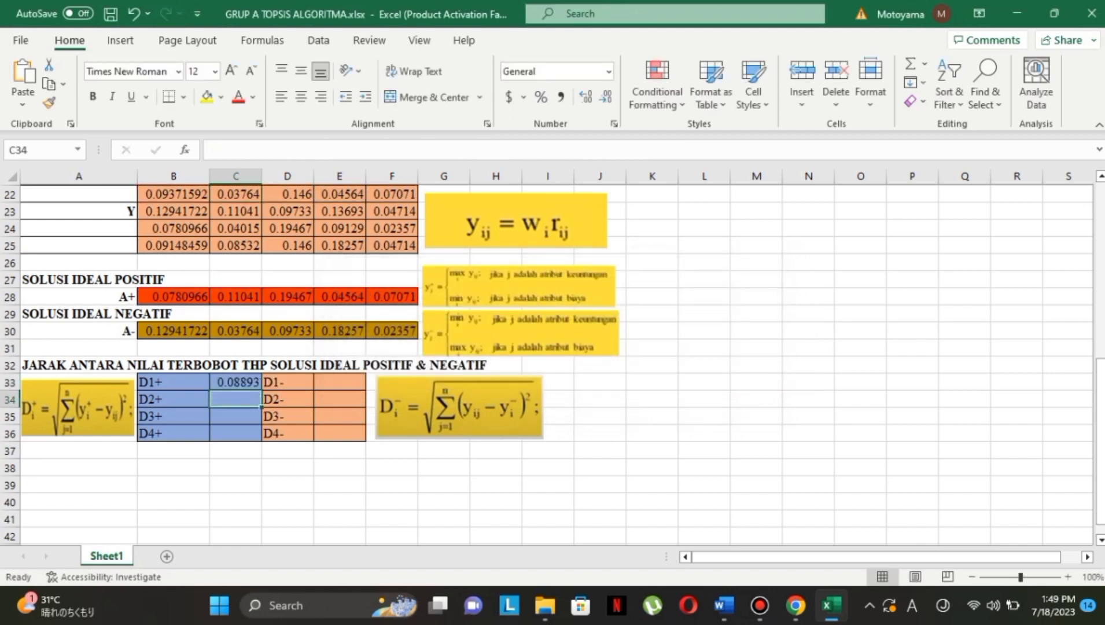
{"action": "left_click", "coordinate": [235, 382]}
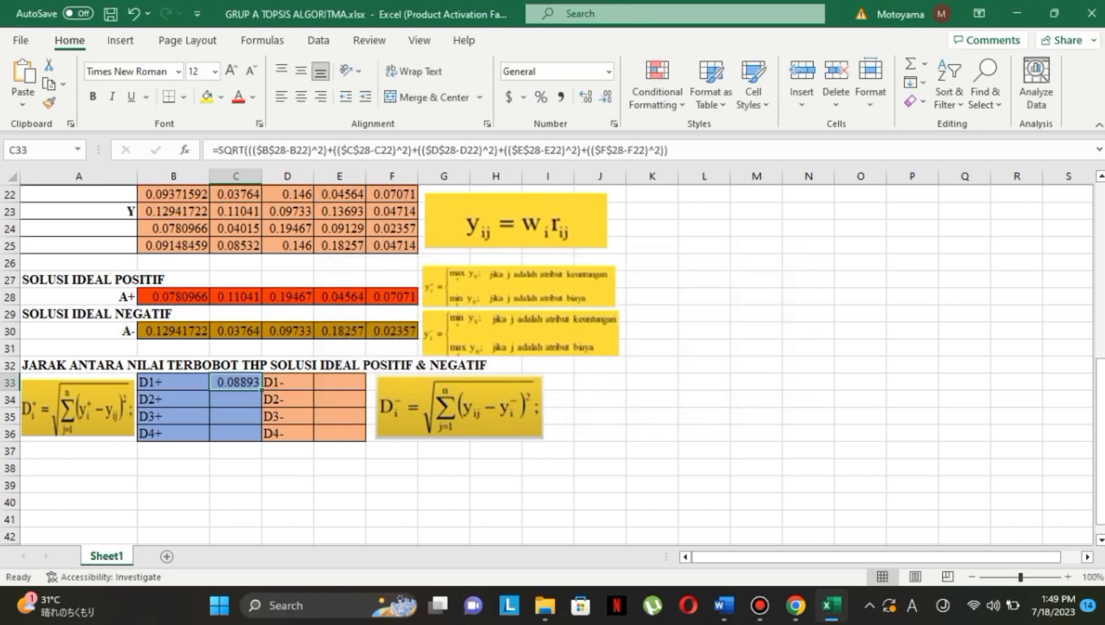
{"action": "left_click_drag", "start_coordinate": [262, 391], "coordinate": [261, 435]}
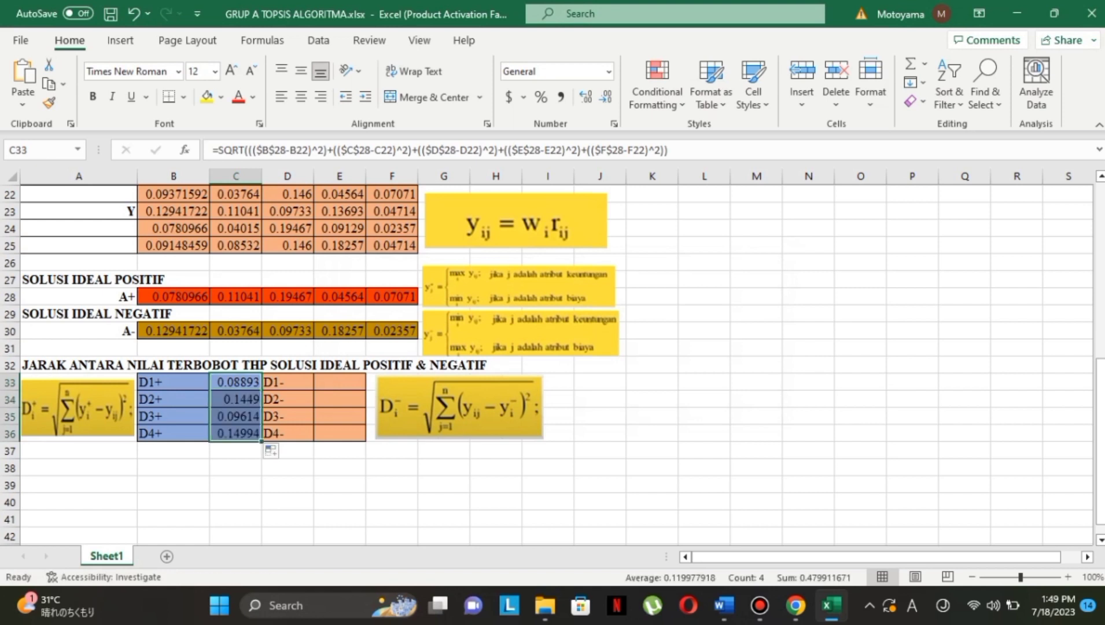
Start the D1- distance formula in E33 with SQRT and the squared C1 difference ($B$30-B22)^2, keeping B30 absolute
{"action": "left_click", "coordinate": [340, 381]}
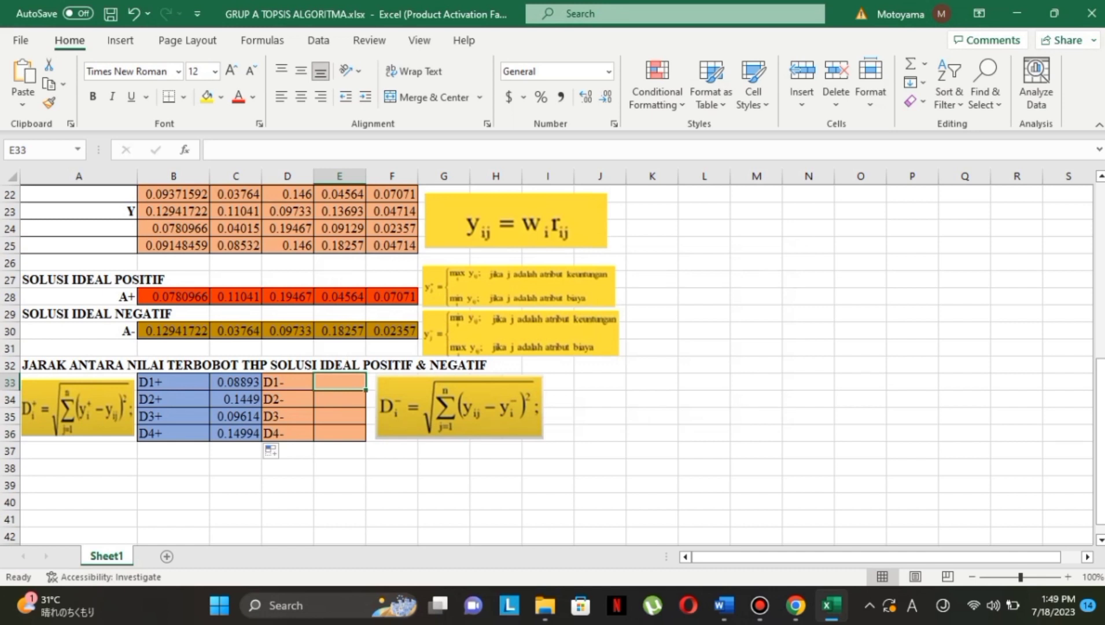
{"action": "type", "text": "="}
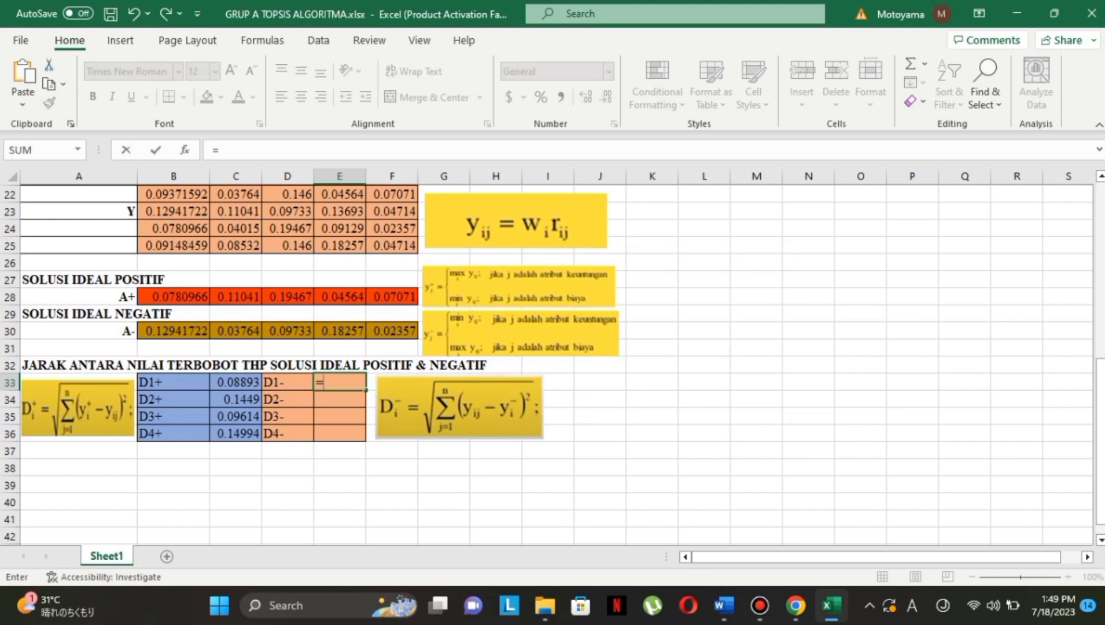
{"action": "type", "text": "SQ"}
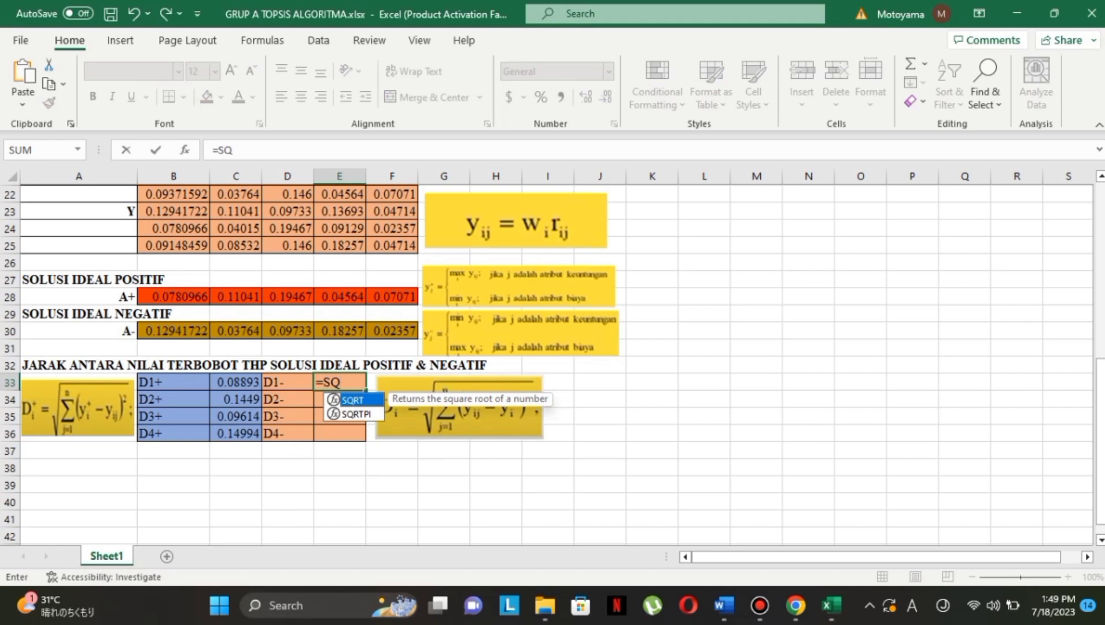
{"action": "key", "text": "Tab"}
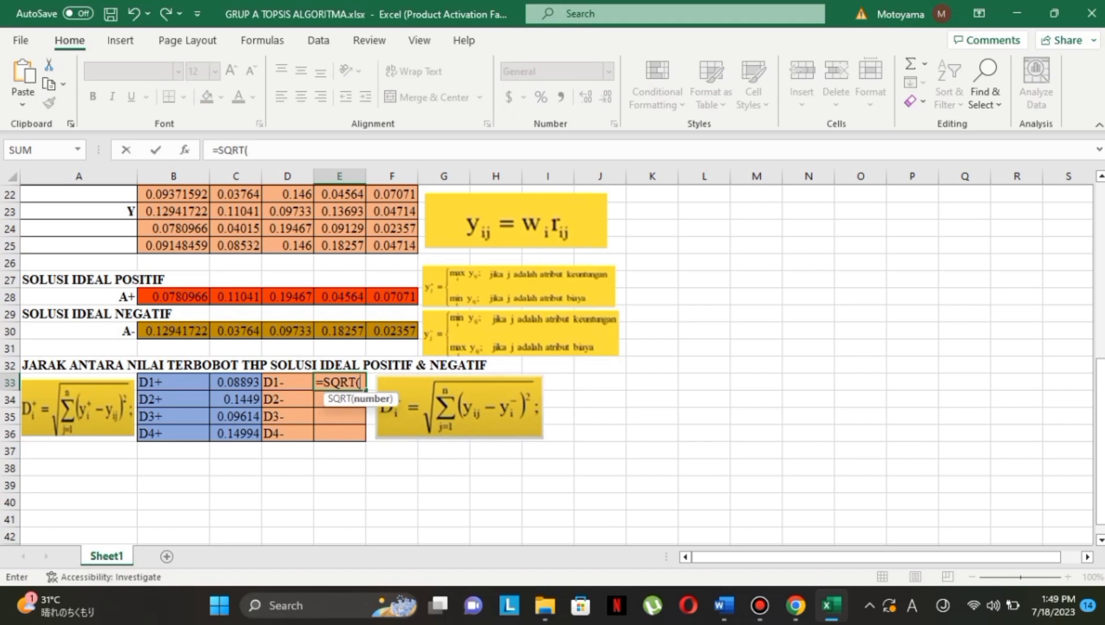
{"action": "type", "text": "(("}
{"action": "left_click", "coordinate": [174, 331]}
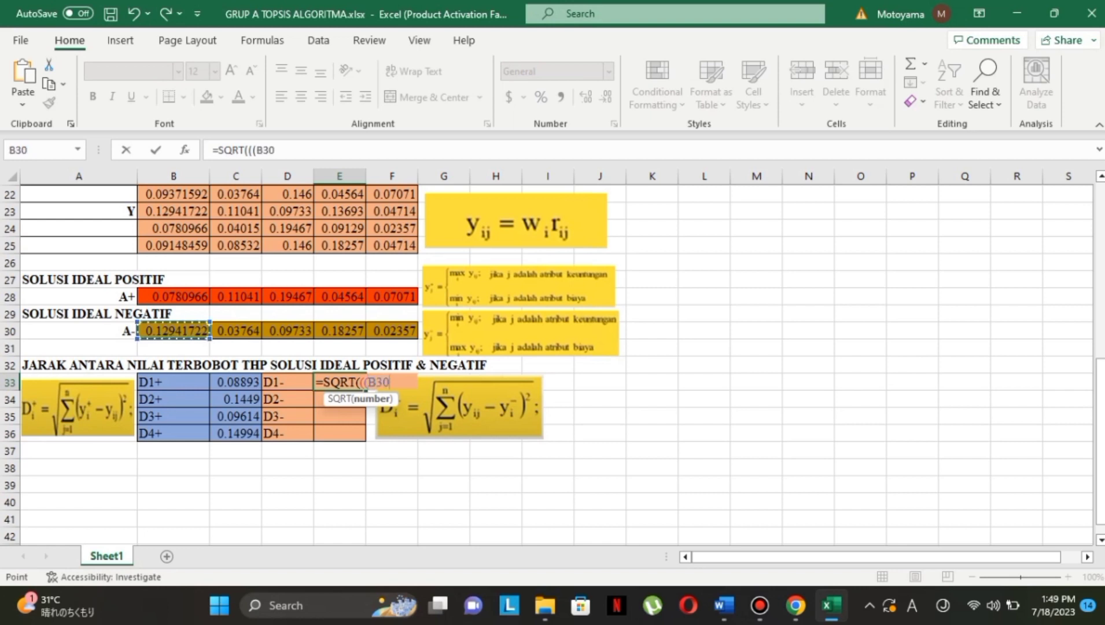
{"action": "key", "text": "F4"}
{"action": "type", "text": "-"}
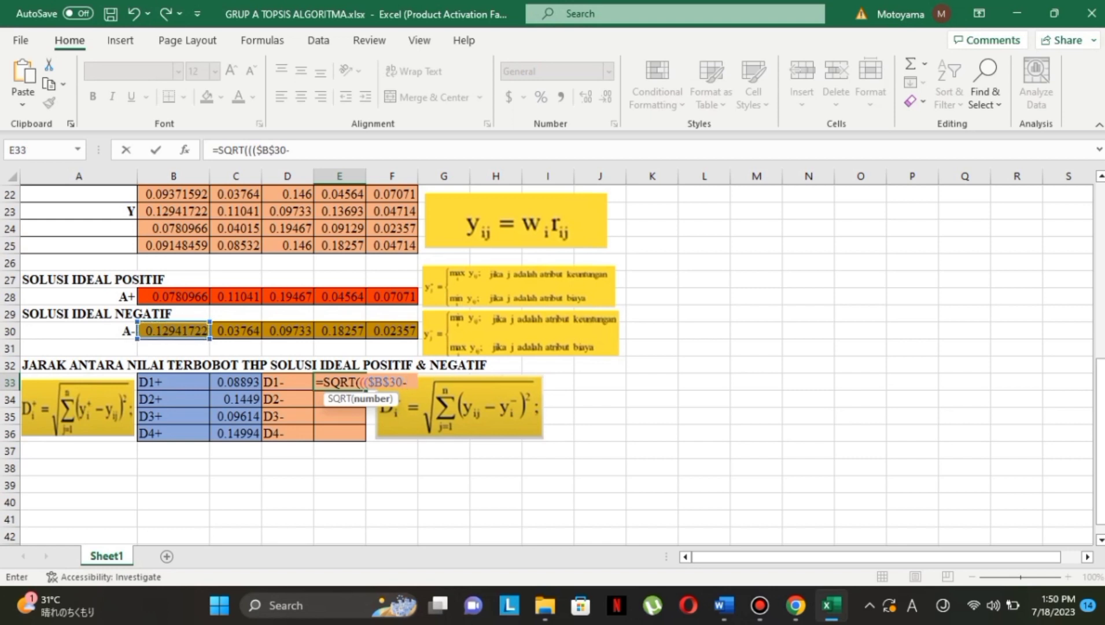
{"action": "left_click", "coordinate": [174, 194]}
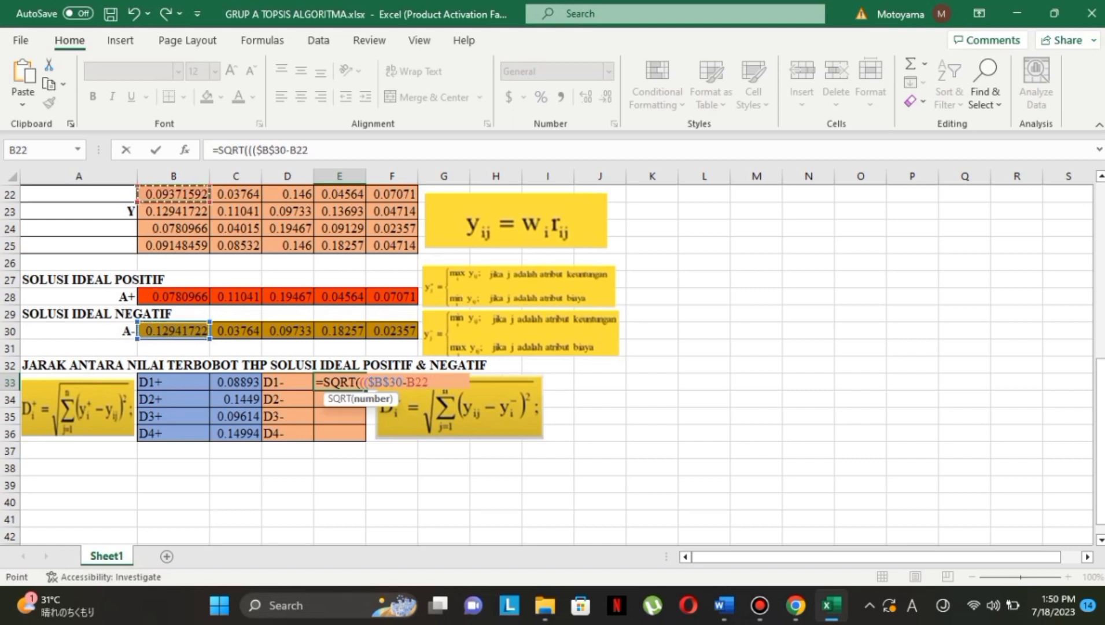
{"action": "type", "text": ")"}
{"action": "type", "text": "^2"}
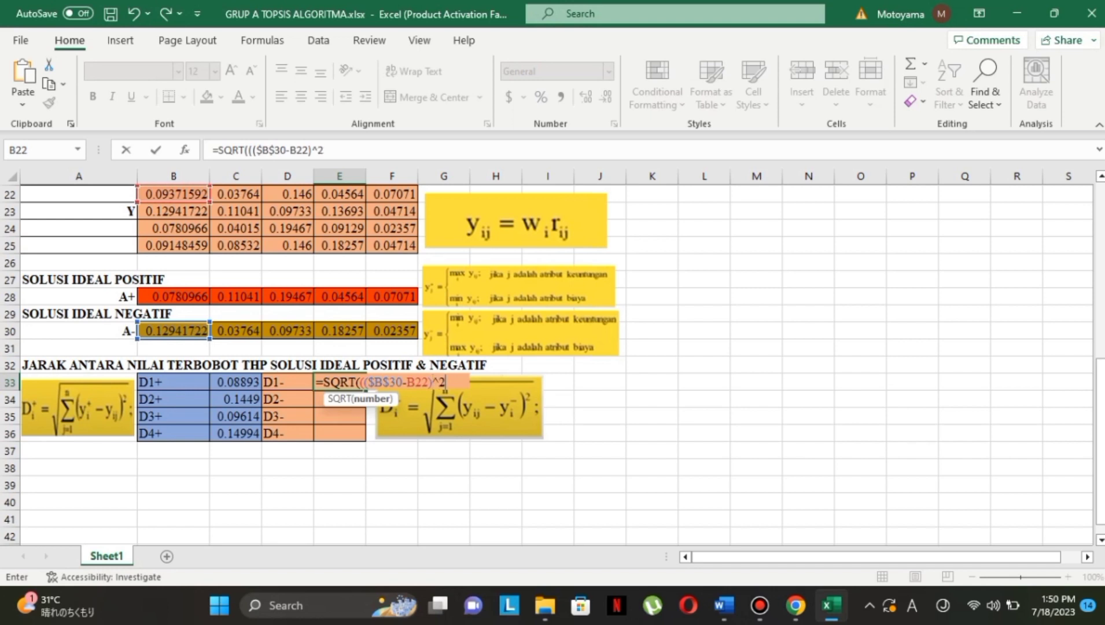
Add the squared C2 difference ($C$30-C22)^2 to the D1- formula in E33, keeping C30 absolute
{"action": "type", "text": ")+(("}
{"action": "left_click", "coordinate": [235, 331]}
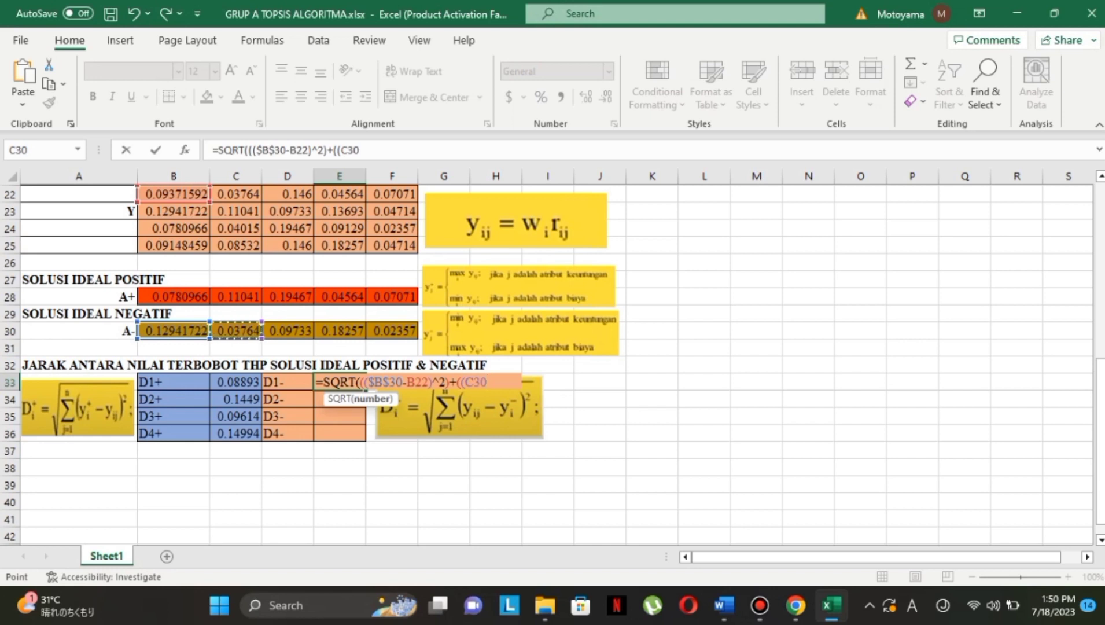
{"action": "key", "text": "F4"}
{"action": "type", "text": "-"}
{"action": "left_click", "coordinate": [236, 195]}
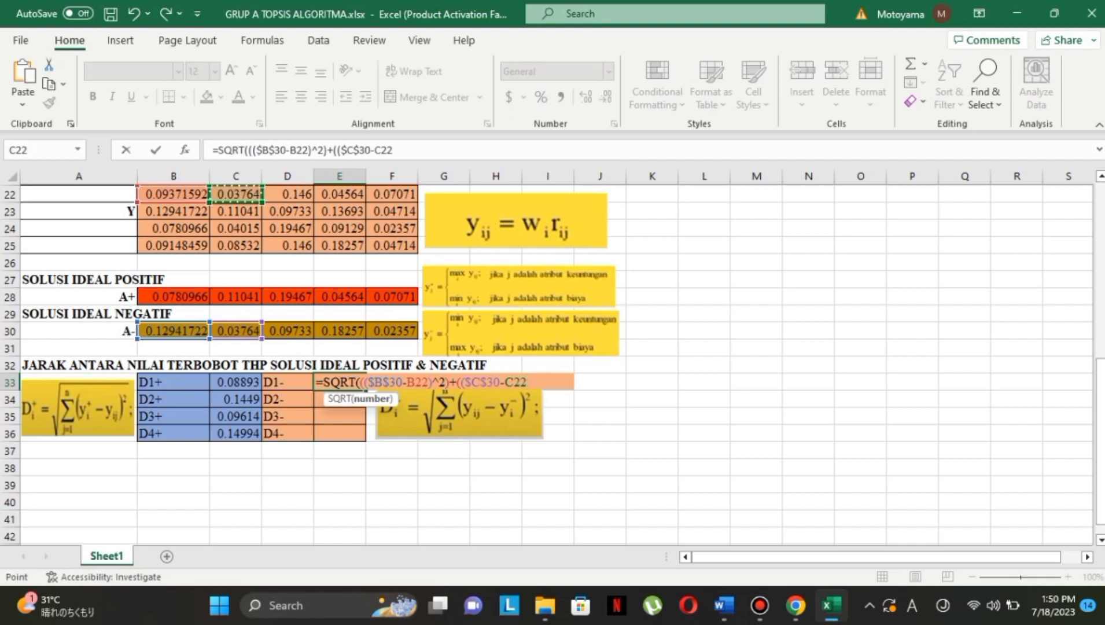
{"action": "type", "text": ")^"}
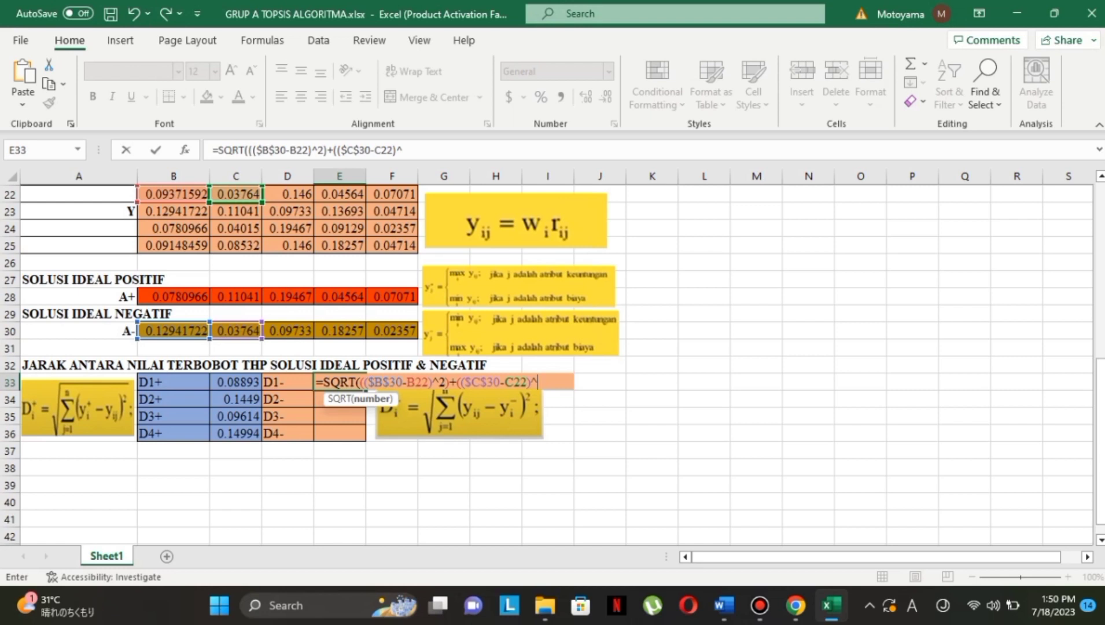
{"action": "type", "text": "@"}
{"action": "key", "text": "BackSpace"}
{"action": "type", "text": "2"}
Add the squared C3 difference ($D$30-D22)^2 to the D1- formula in E33, keeping D30 absolute
{"action": "type", "text": ")+(("}
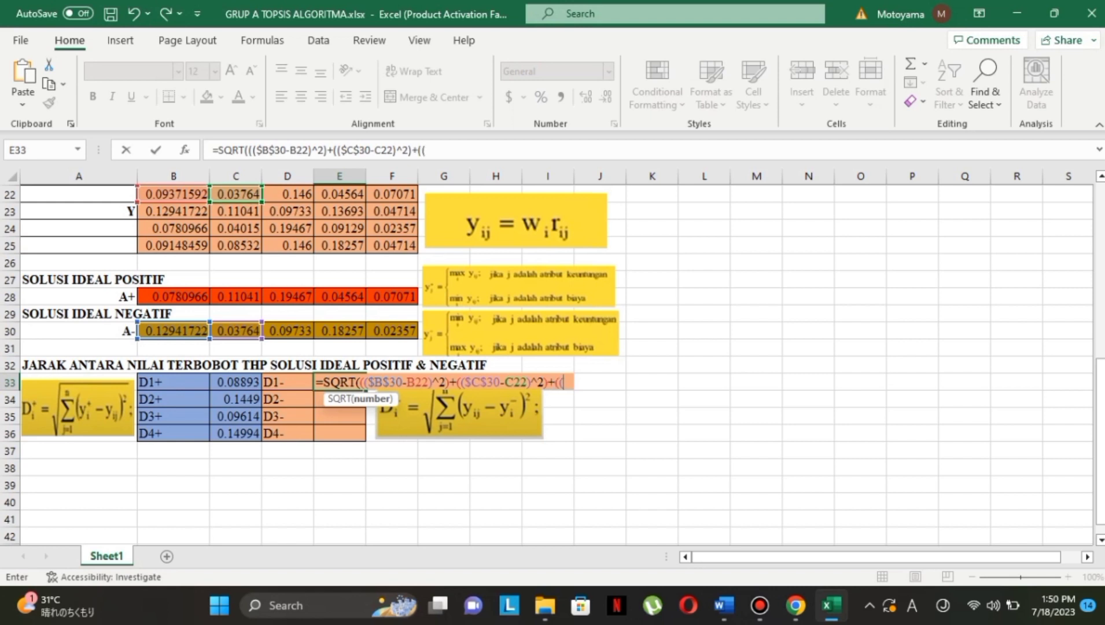
{"action": "left_click", "coordinate": [288, 332]}
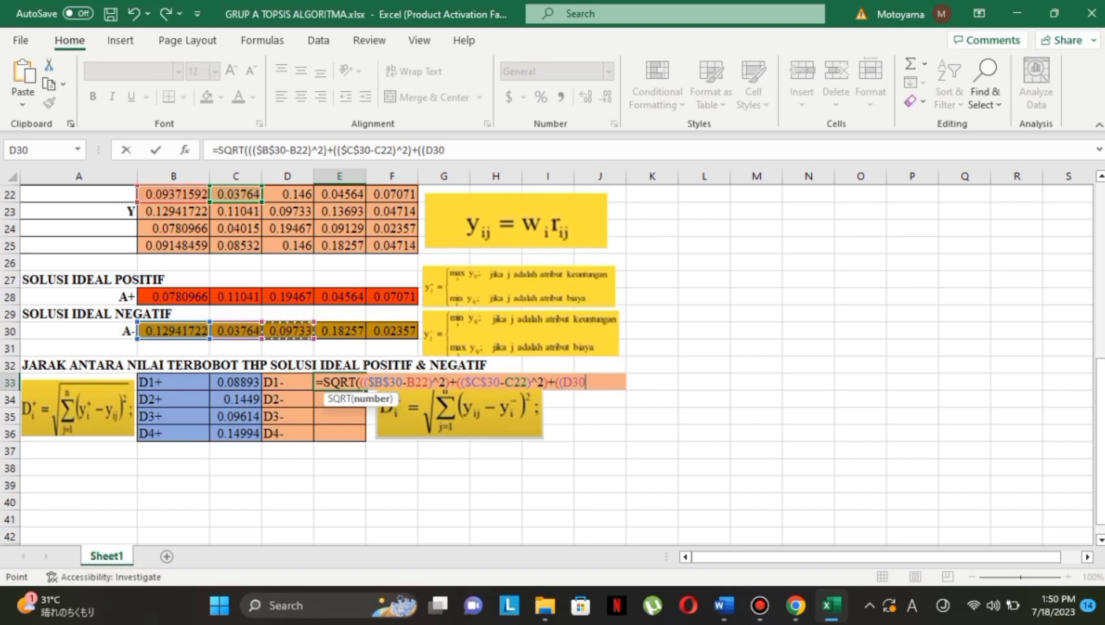
{"action": "key", "text": "F4"}
{"action": "type", "text": "-"}
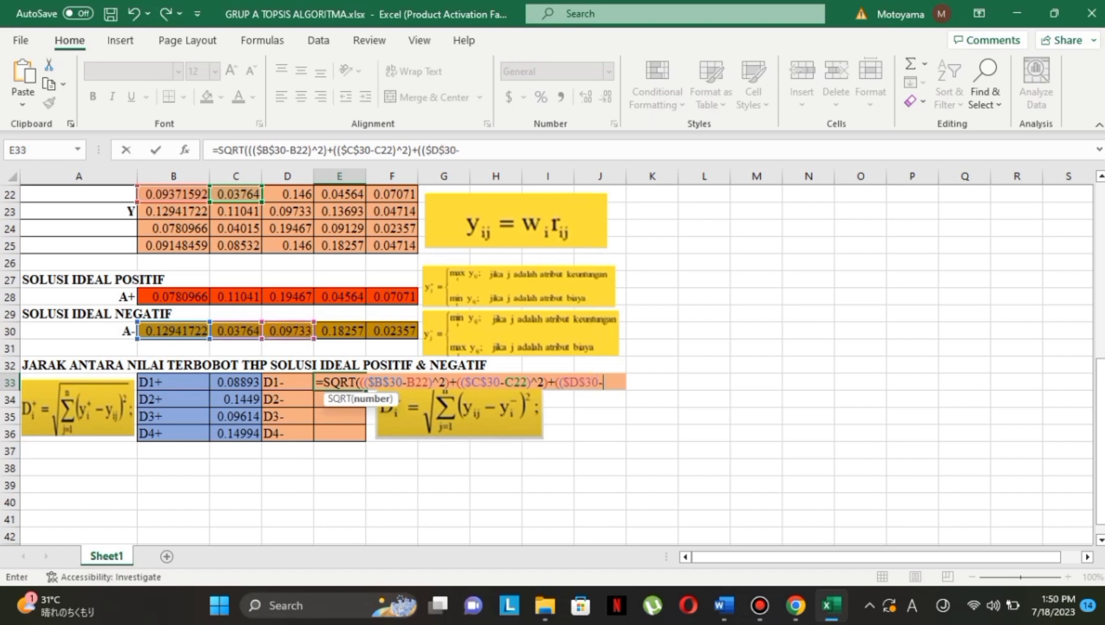
{"action": "left_click", "coordinate": [287, 195]}
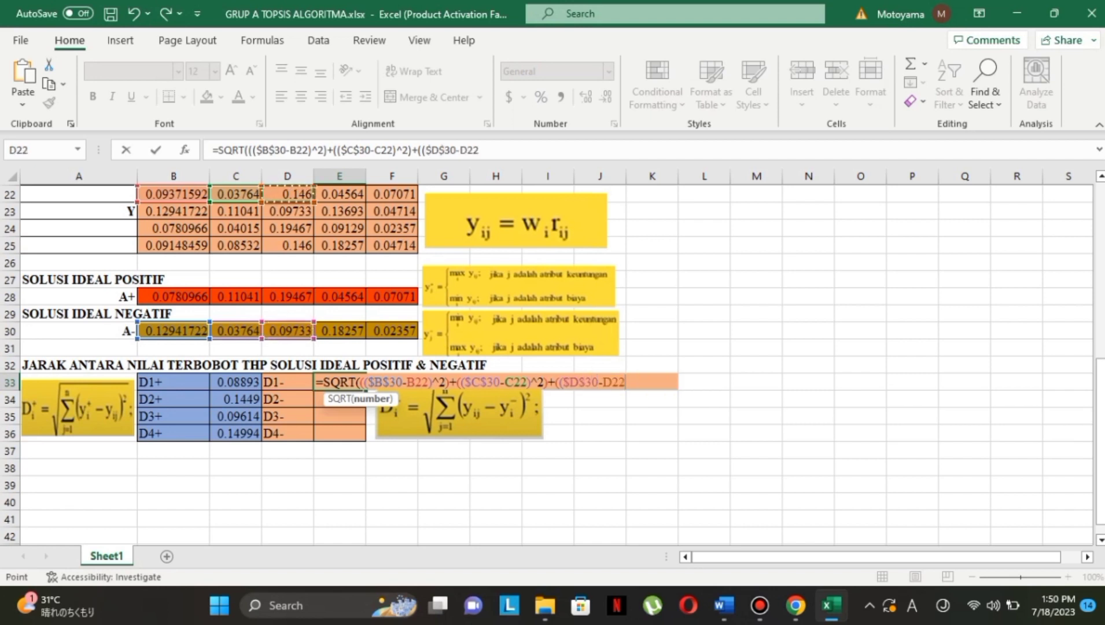
{"action": "type", "text": ")^2"}
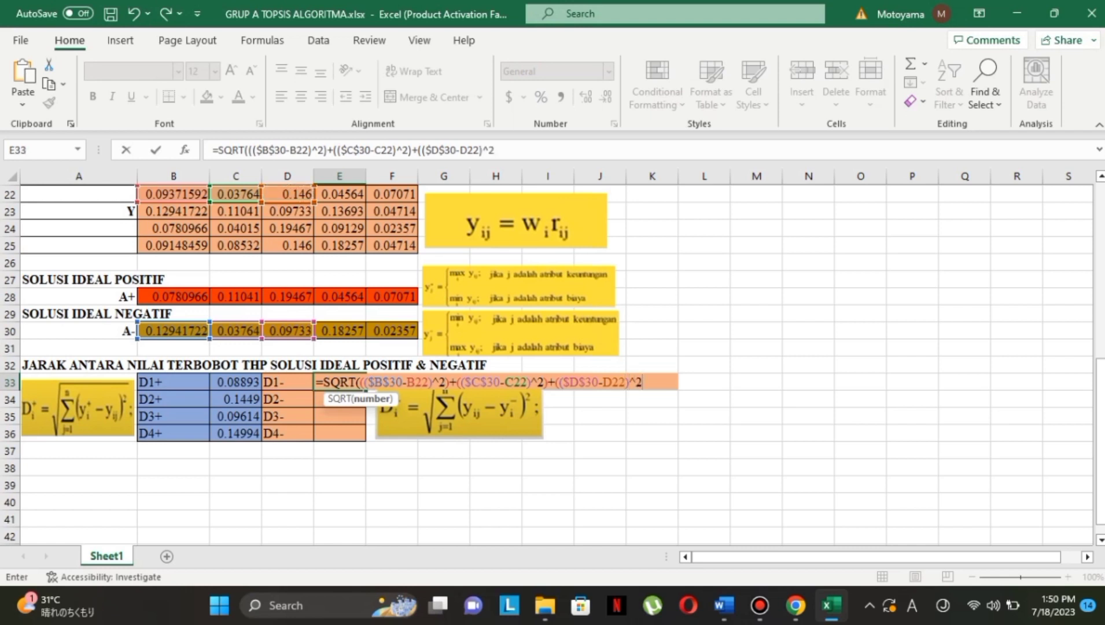
Add the squared C4 difference ($E$30-E22)^2 to the D1- formula in E33, keeping E30 absolute
{"action": "type", "text": ")+(("}
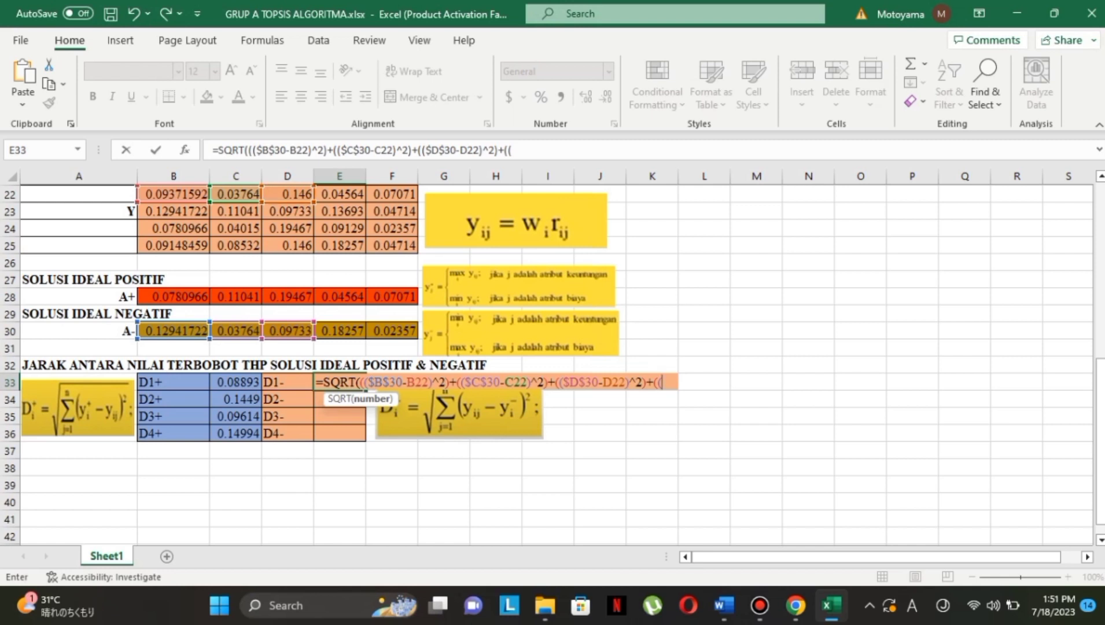
{"action": "key", "text": "Up"}
{"action": "key", "text": "Up"}
{"action": "key", "text": "Up"}
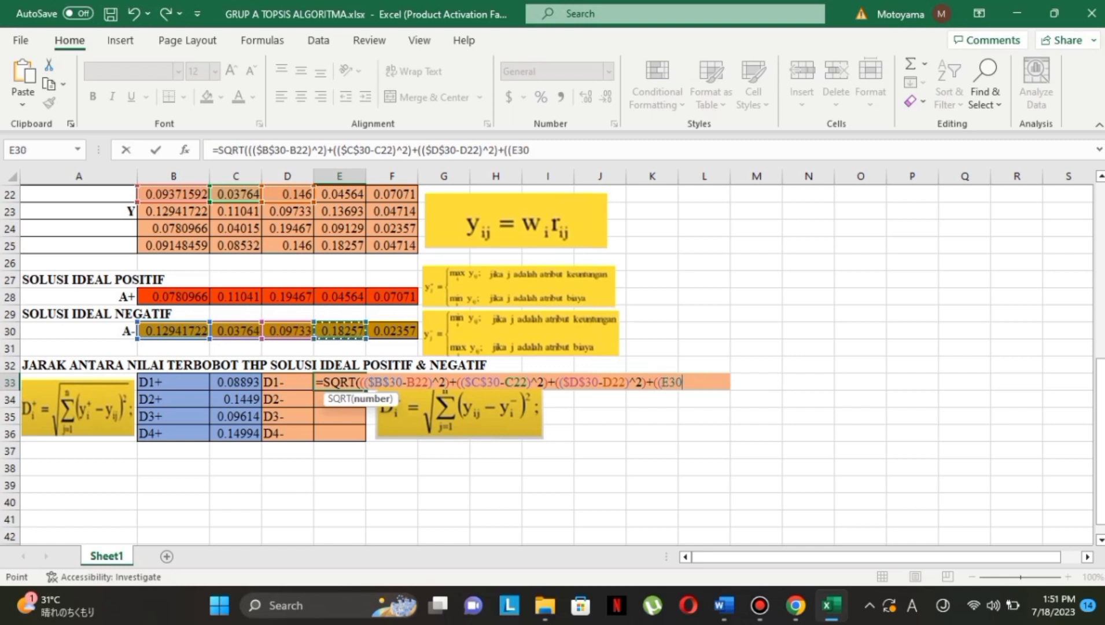
{"action": "key", "text": "F4"}
{"action": "type", "text": "-"}
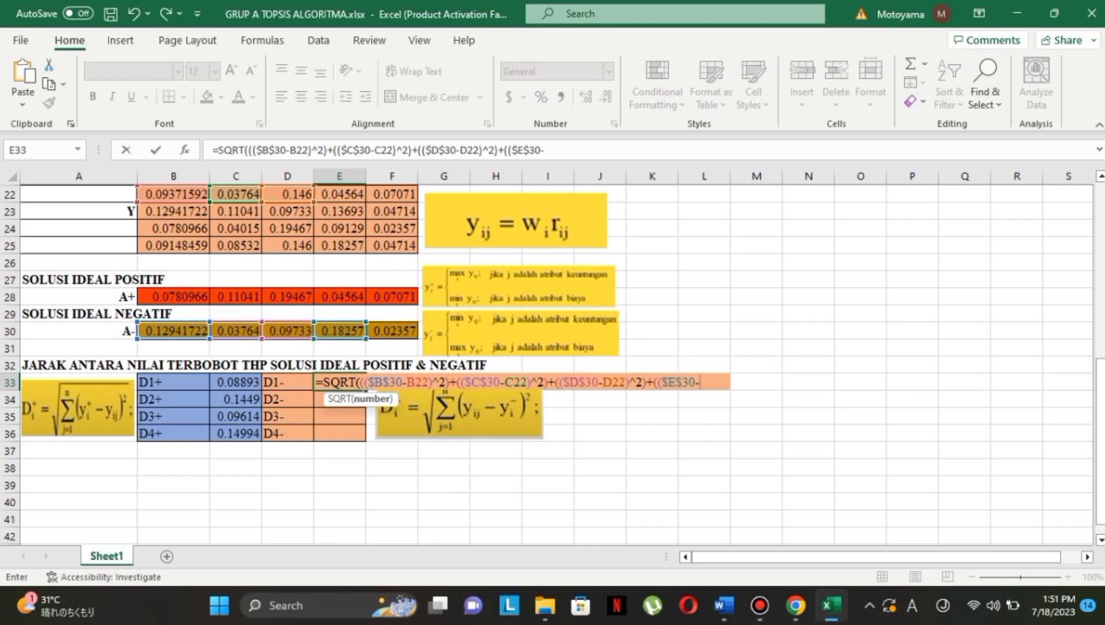
{"action": "left_click", "coordinate": [340, 195]}
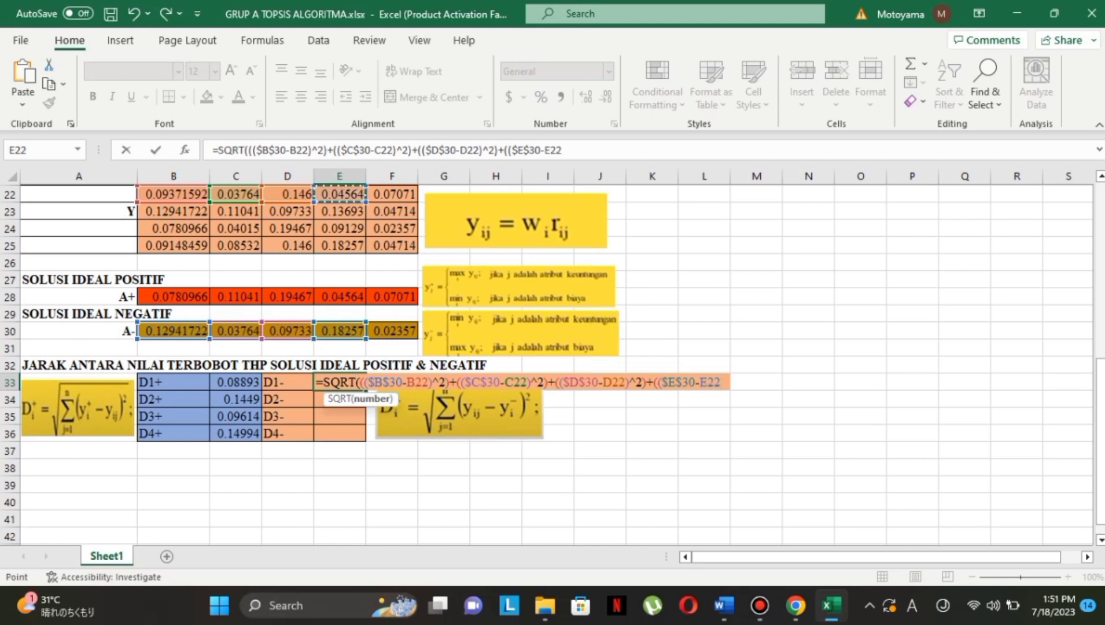
{"action": "type", "text": ")^2"}
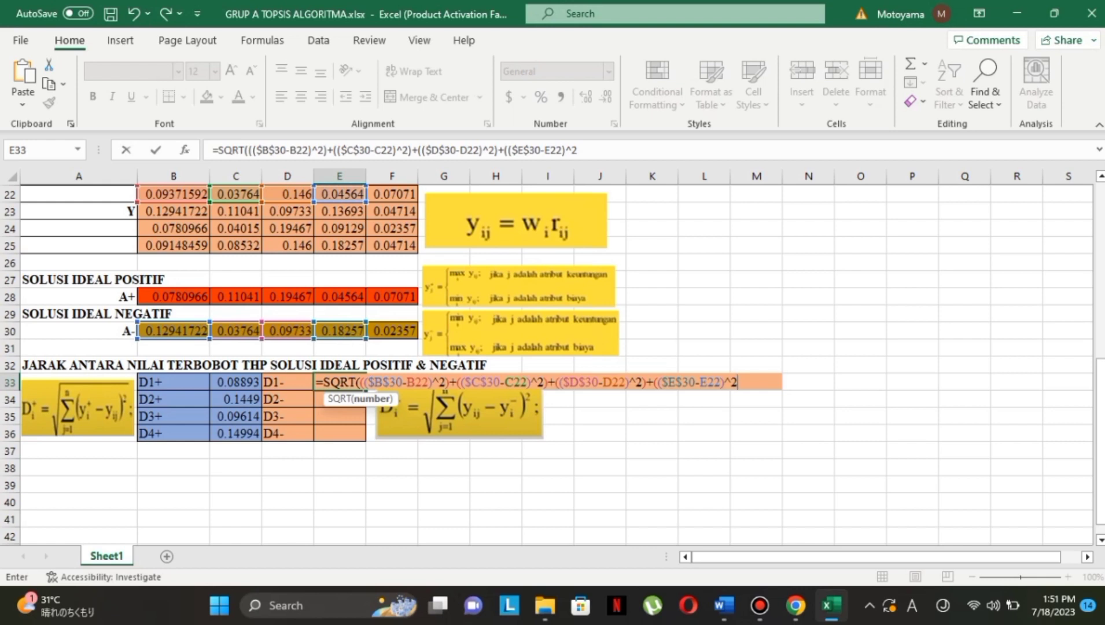
Add the squared C5 difference ($F$30-F22)^2 to the D1- formula in E33, keeping F30 absolute, and complete the formula
{"action": "type", "text": ")+(("}
{"action": "left_click", "coordinate": [391, 331]}
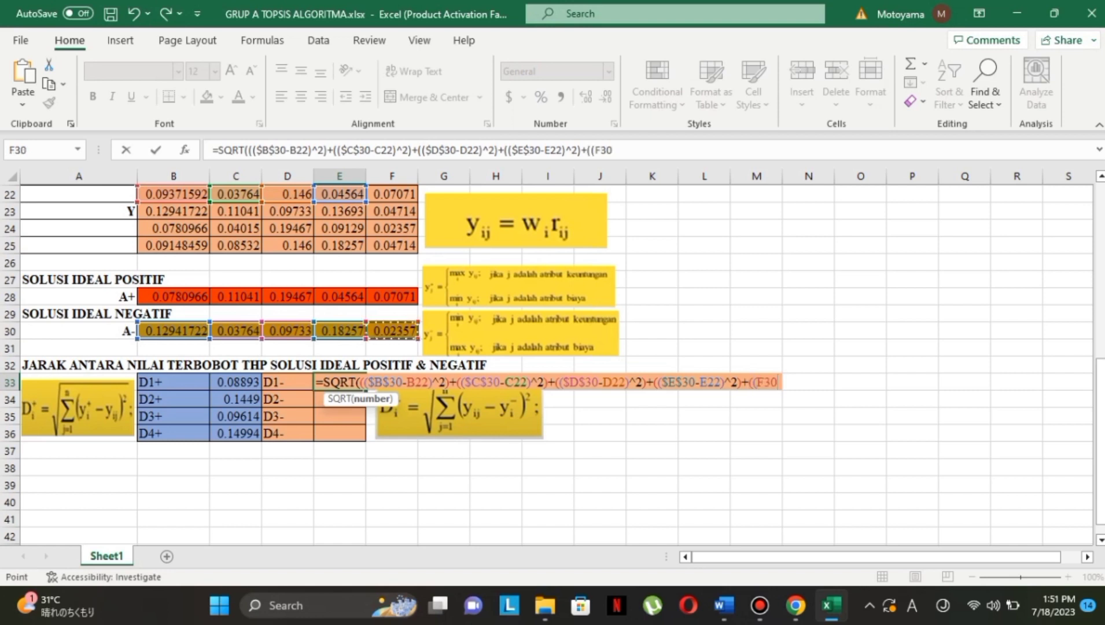
{"action": "key", "text": "F4"}
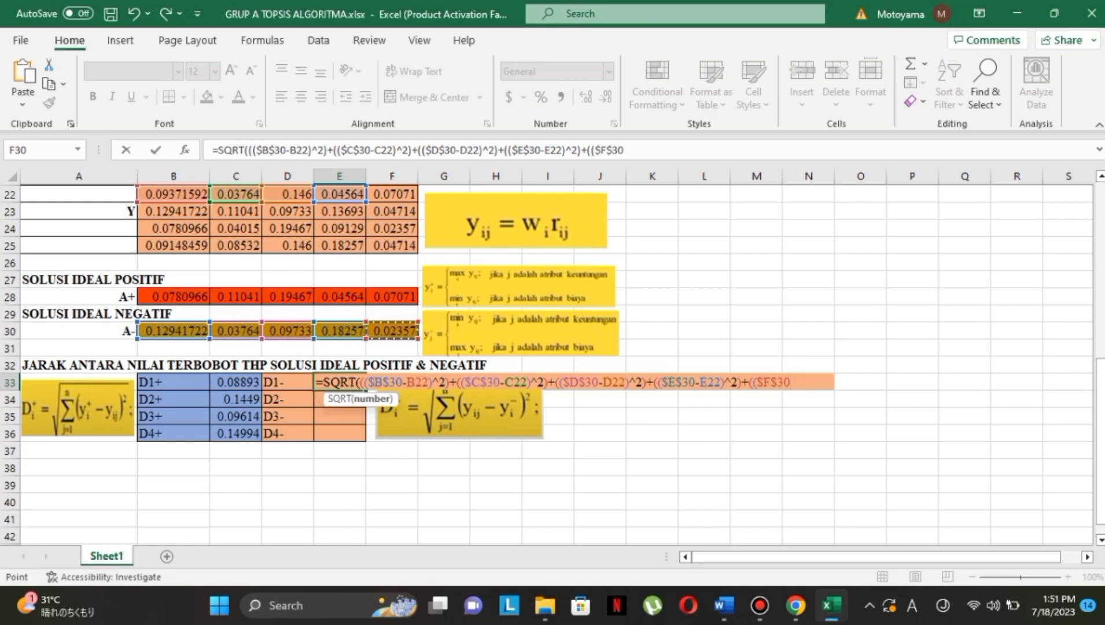
{"action": "type", "text": "-"}
{"action": "left_click", "coordinate": [392, 194]}
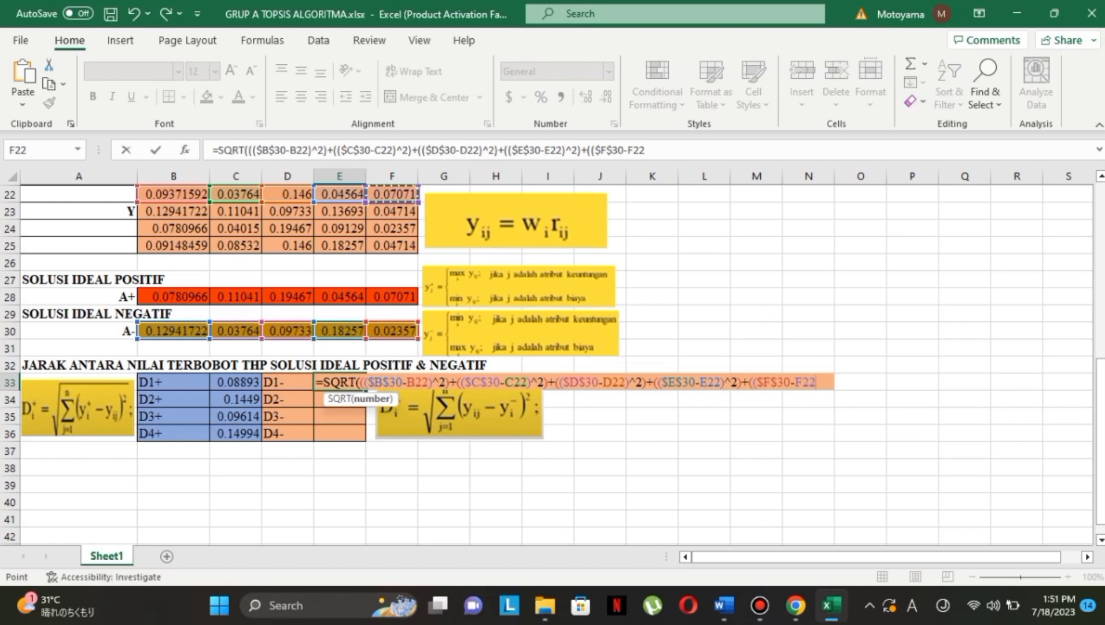
{"action": "type", "text": ")^2"}
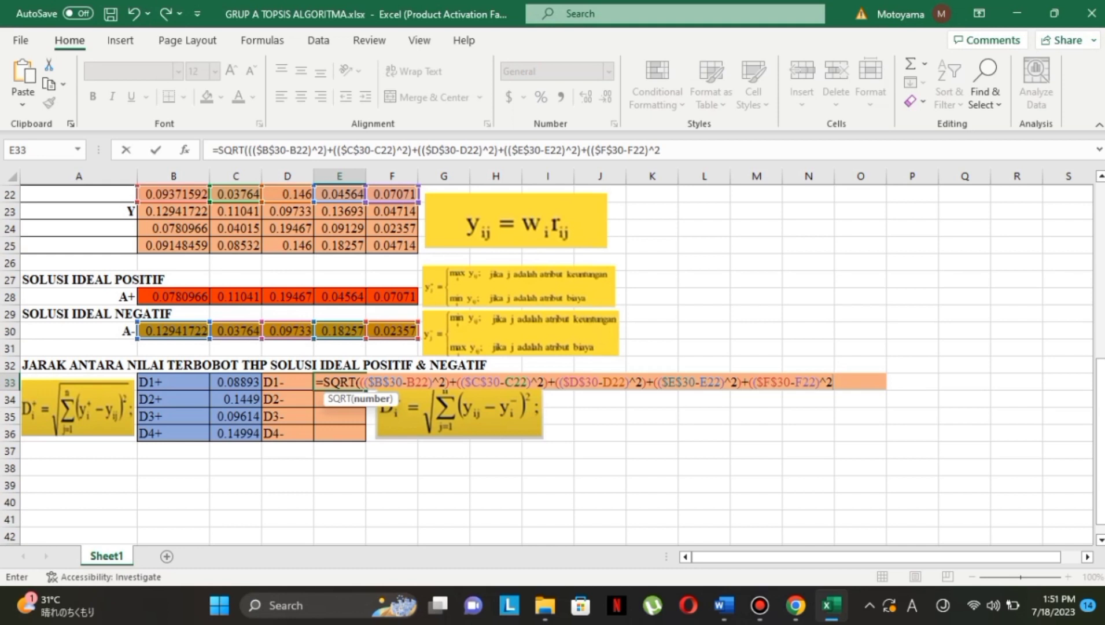
{"action": "type", "text": "))"}
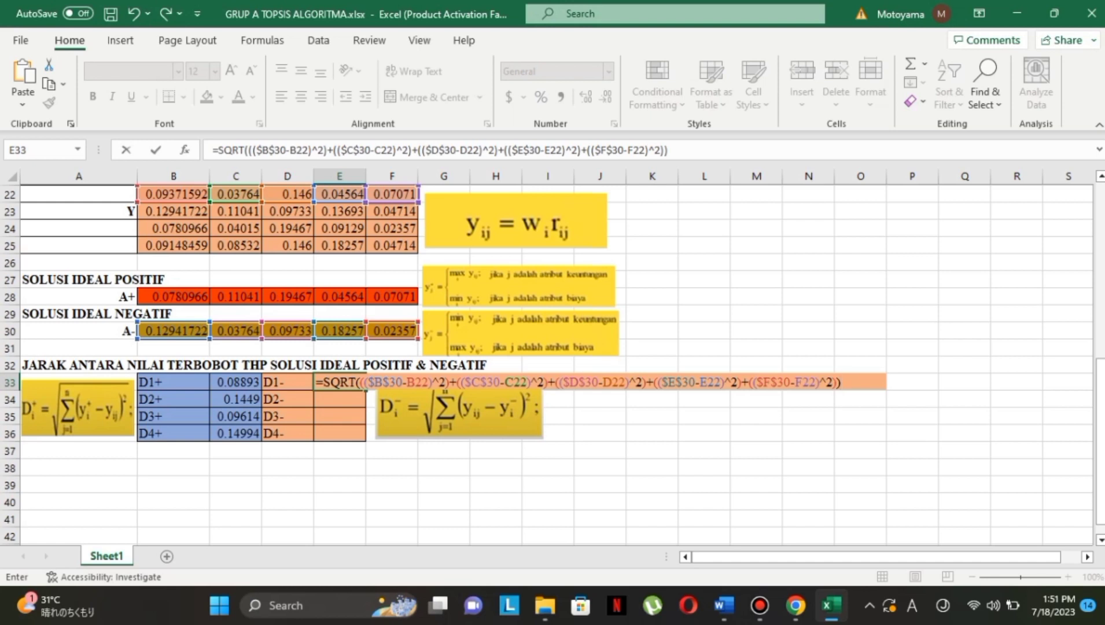
{"action": "key", "text": "Return"}
{"action": "type", "text": "0"}
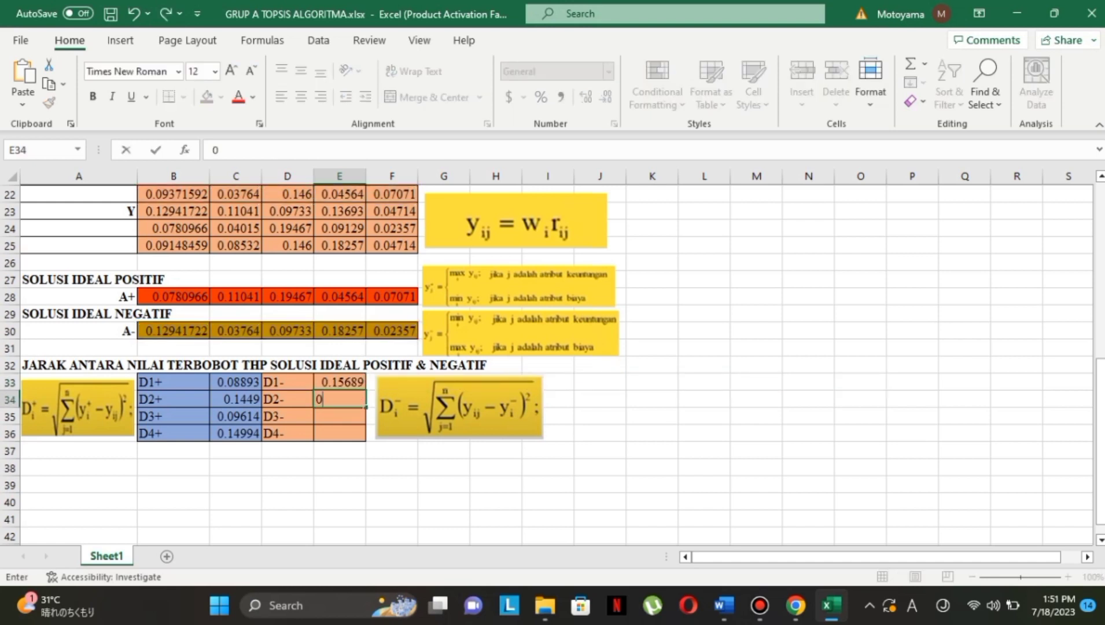
{"action": "key", "text": "BackSpace"}
Copy the D1- formula from E33 down through E36 to fill D2-, D3- and D4-
{"action": "left_click", "coordinate": [339, 382]}
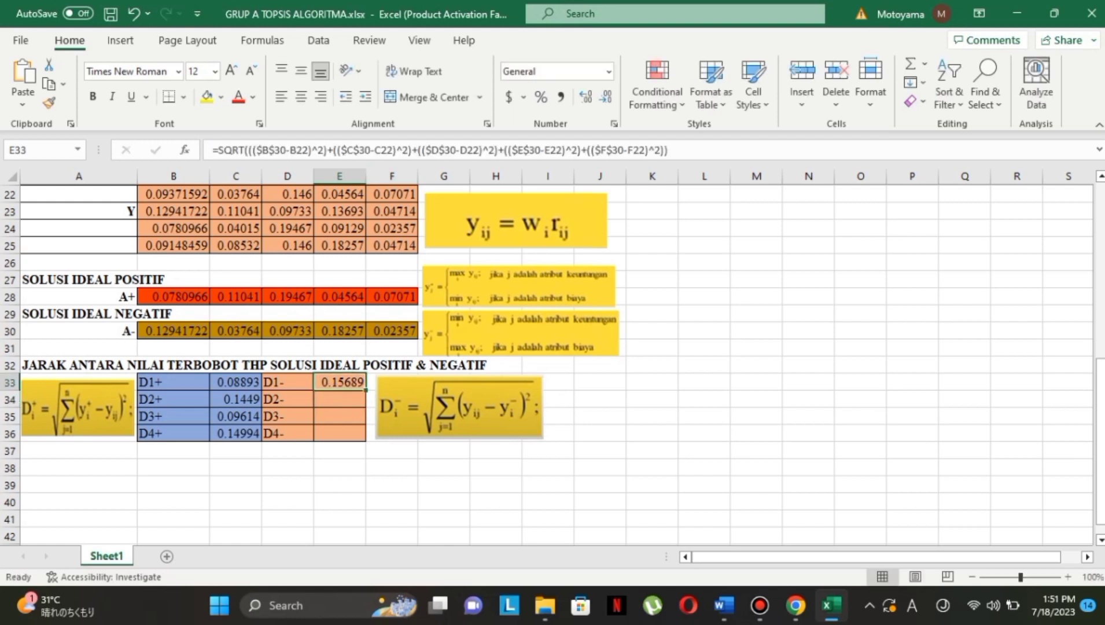
{"action": "left_click_drag", "start_coordinate": [365, 390], "coordinate": [347, 436]}
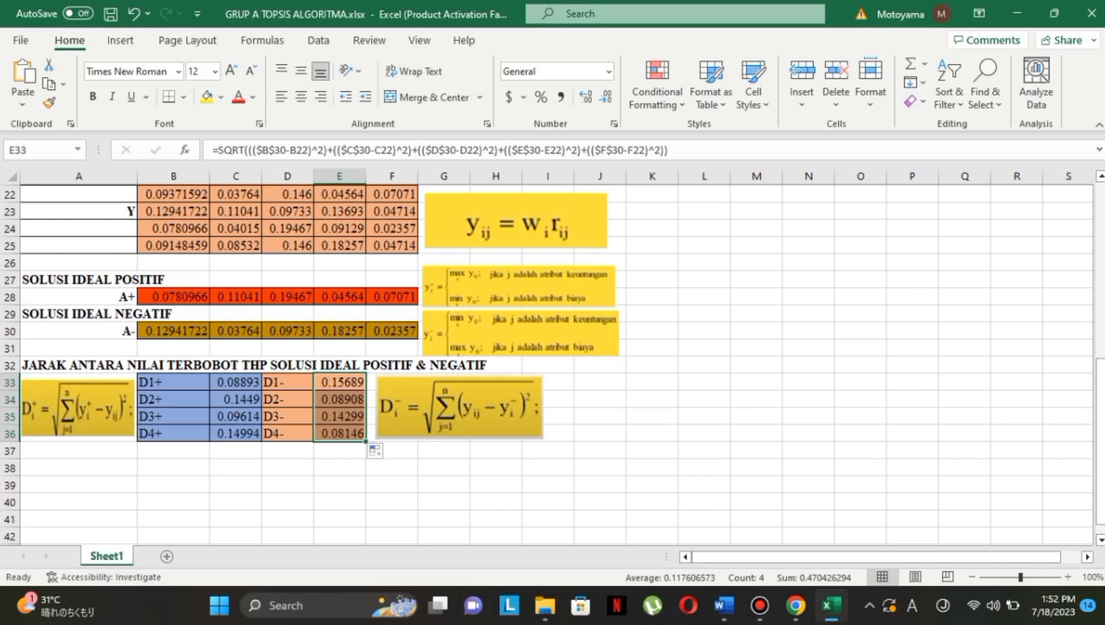
{"action": "left_click", "coordinate": [652, 450]}
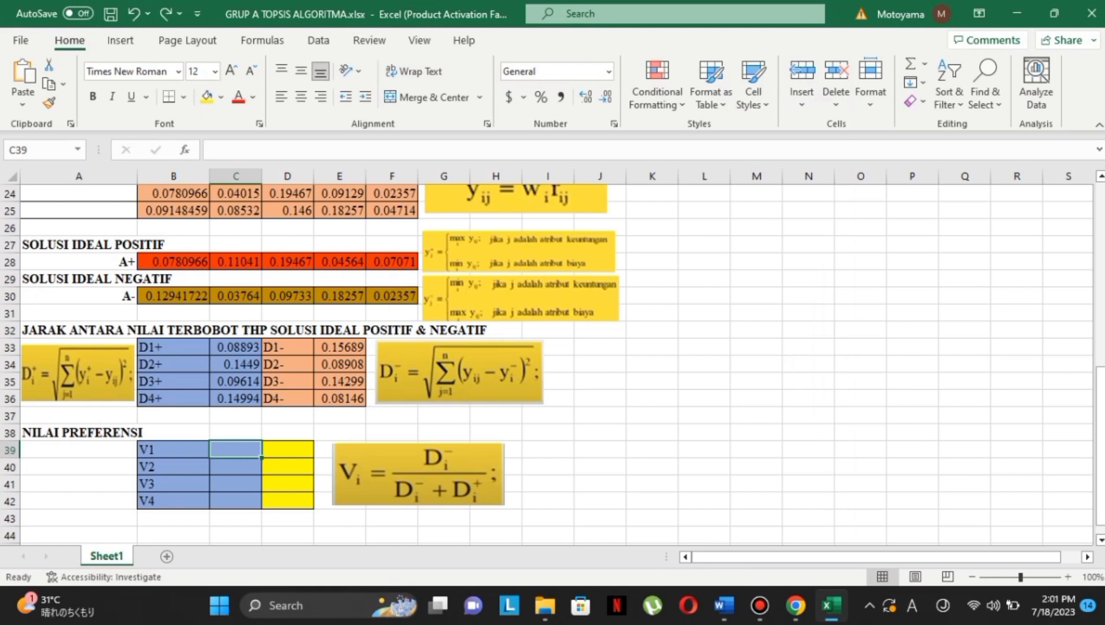
Calculate the V1 preference value in C39 with =E33/(E33+C33) and copy the formula down through C42
{"action": "type", "text": "="}
{"action": "left_click", "coordinate": [340, 347]}
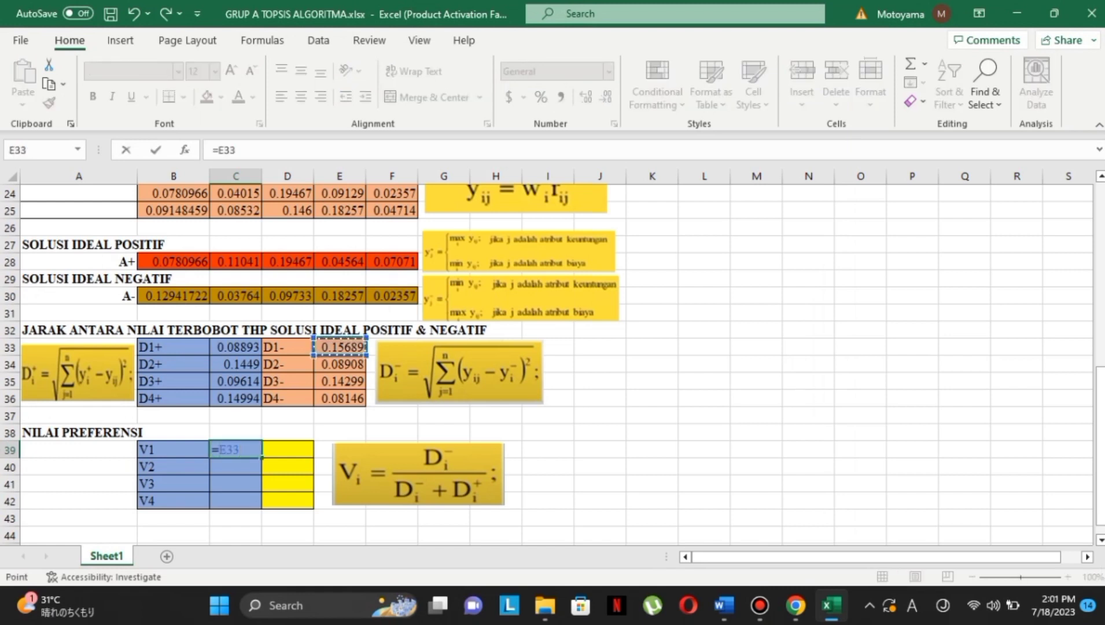
{"action": "type", "text": "/("}
{"action": "left_click", "coordinate": [340, 348]}
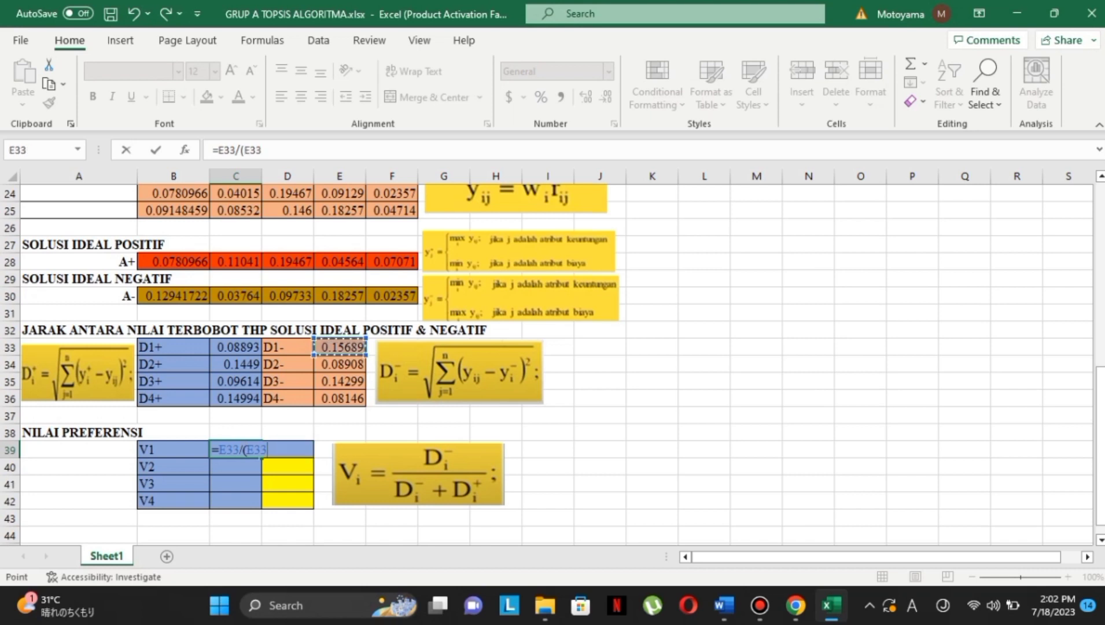
{"action": "type", "text": "+"}
{"action": "left_click", "coordinate": [236, 347]}
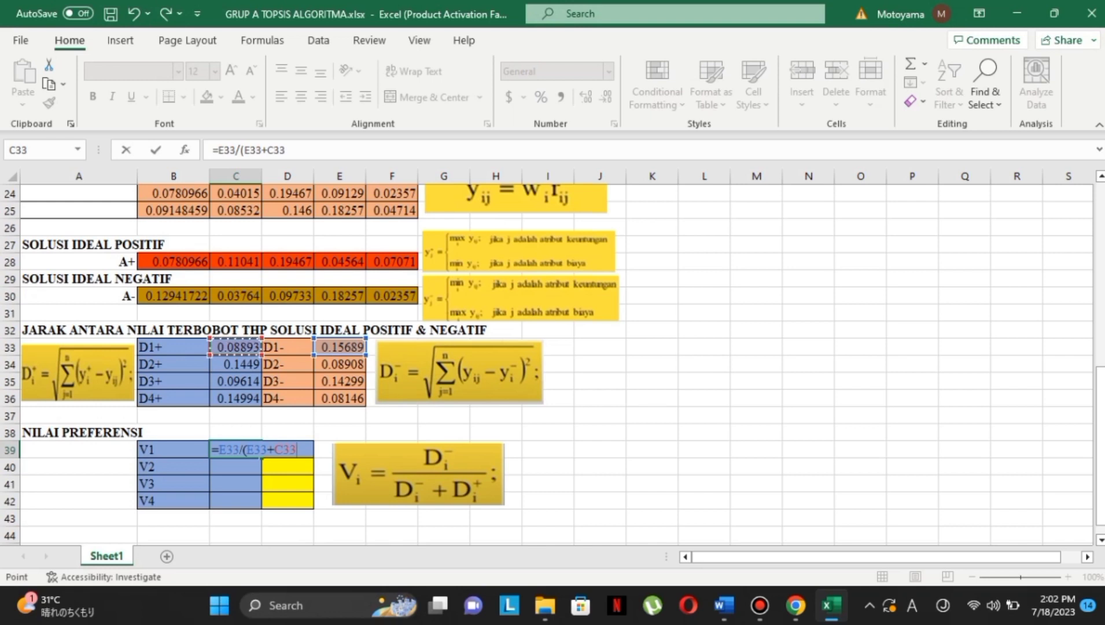
{"action": "type", "text": ")"}
{"action": "key", "text": "Return"}
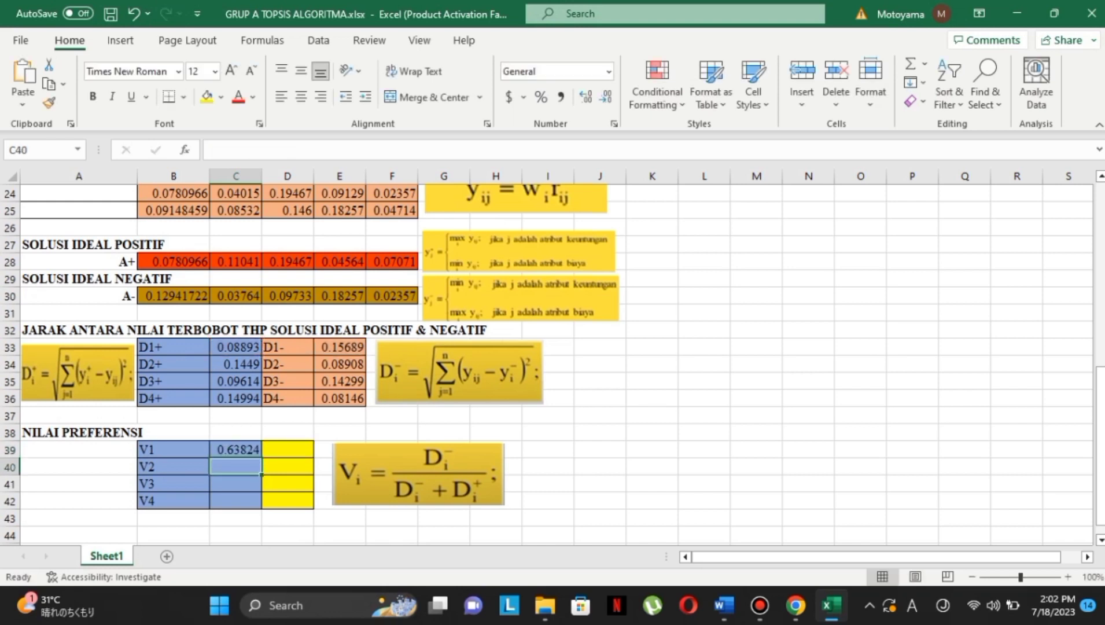
{"action": "left_click", "coordinate": [235, 450]}
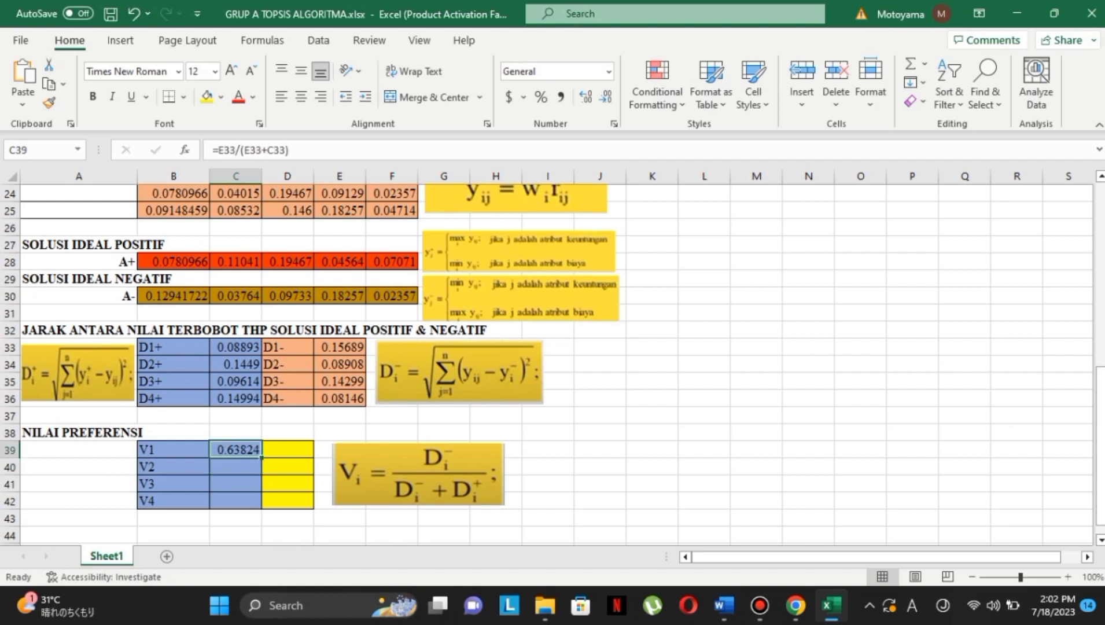
{"action": "left_click_drag", "start_coordinate": [261, 457], "coordinate": [261, 505]}
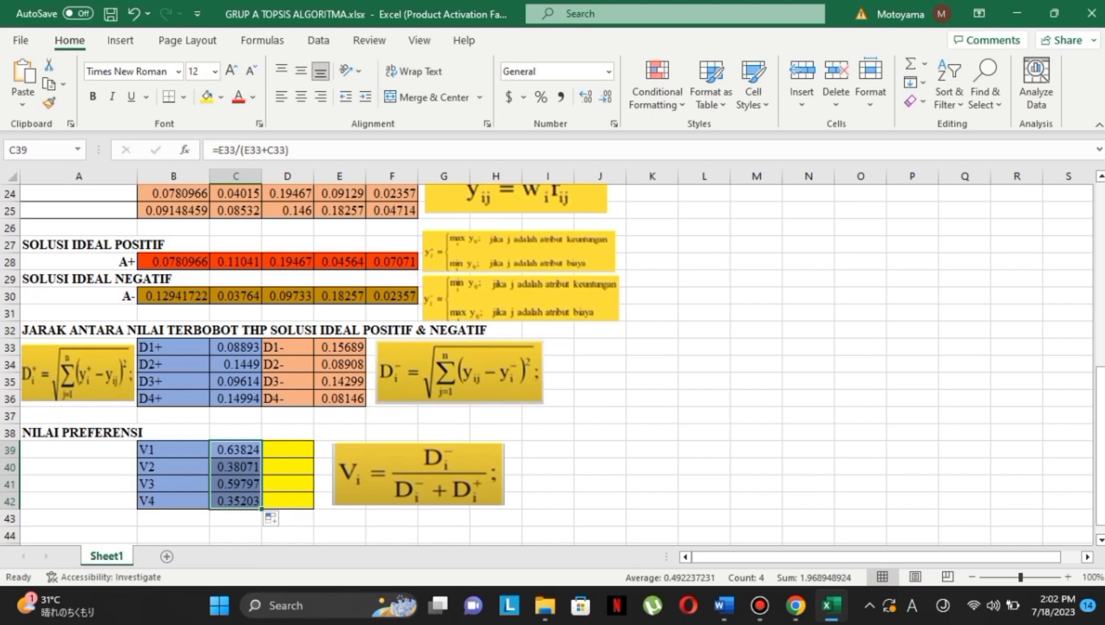
Rank V1 in D39 with =RANK(C39,$C$39:$C$42,0), using an absolute range and descending order
{"action": "left_click", "coordinate": [287, 449]}
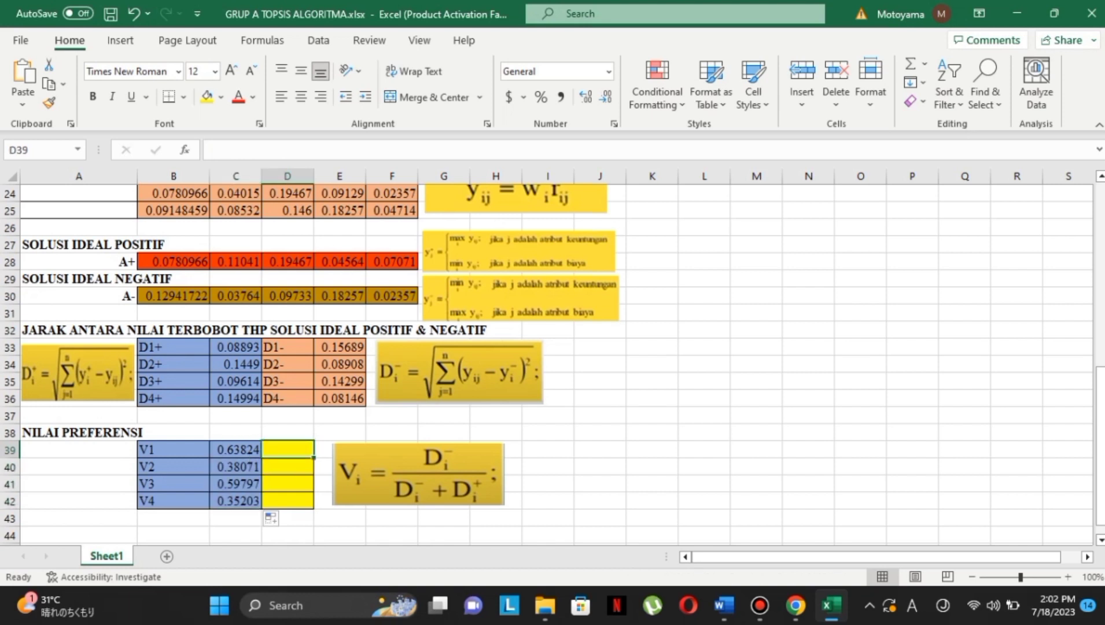
{"action": "type", "text": "=RANK"}
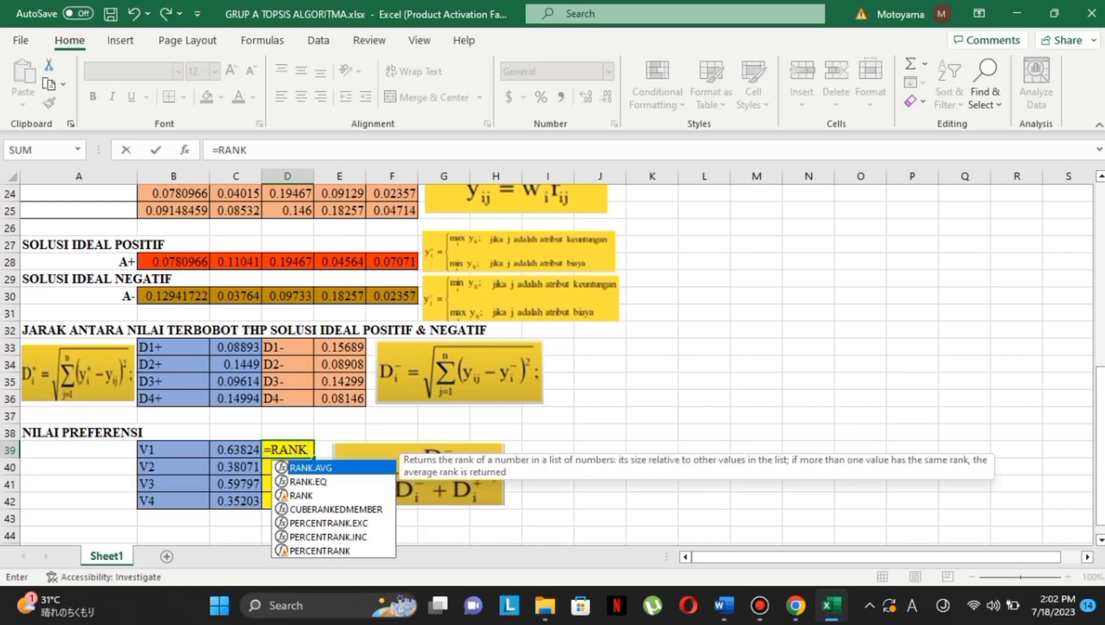
{"action": "type", "text": "("}
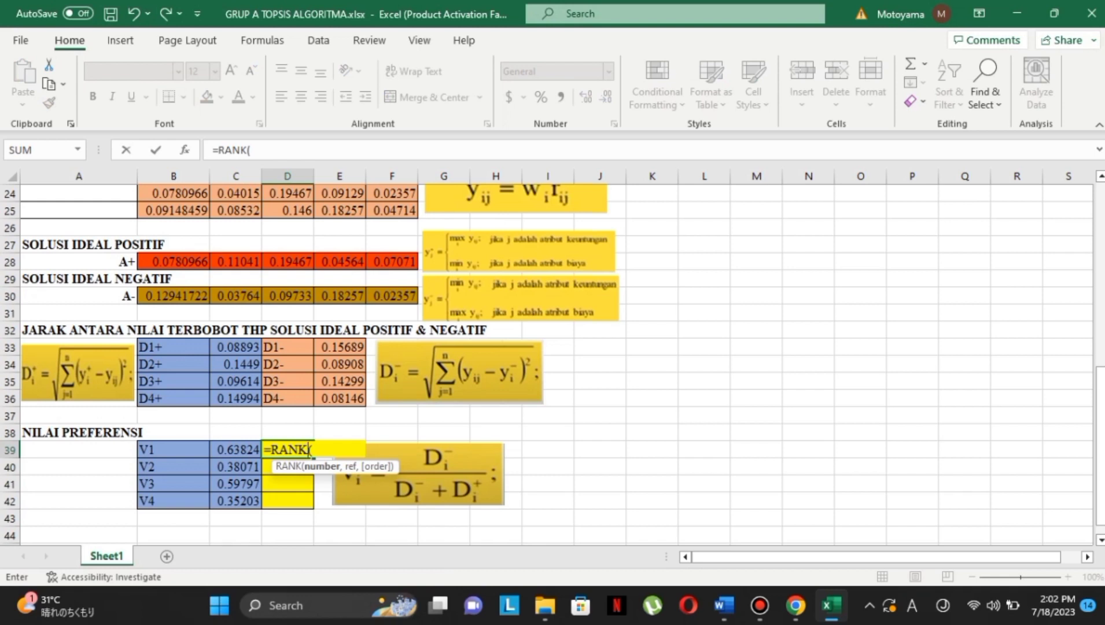
{"action": "key", "text": "F2"}
{"action": "left_click", "coordinate": [236, 449]}
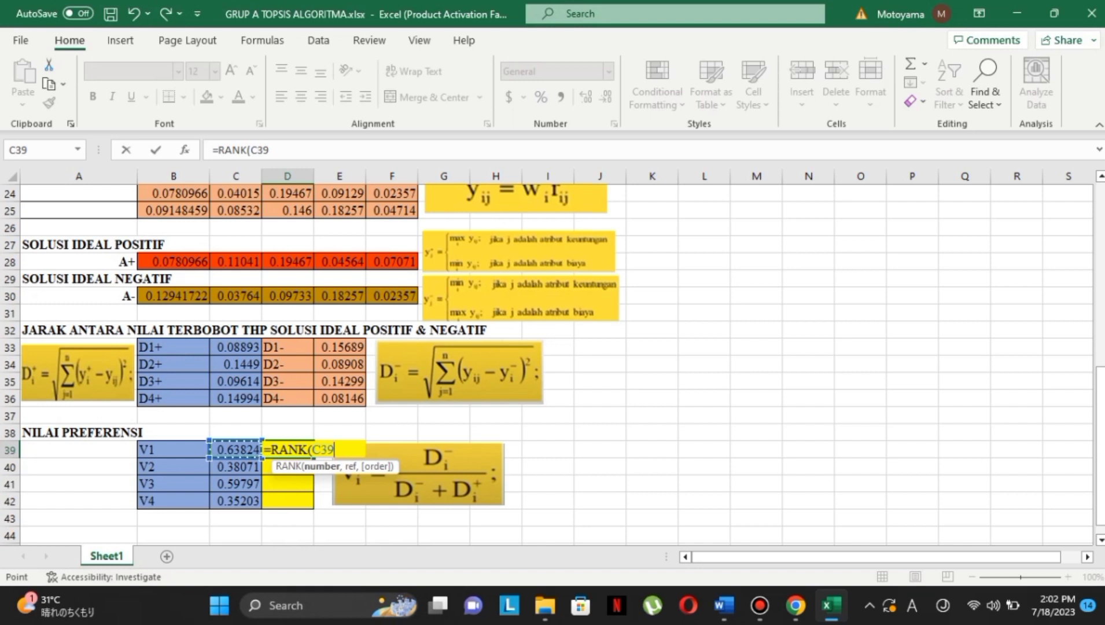
{"action": "type", "text": ","}
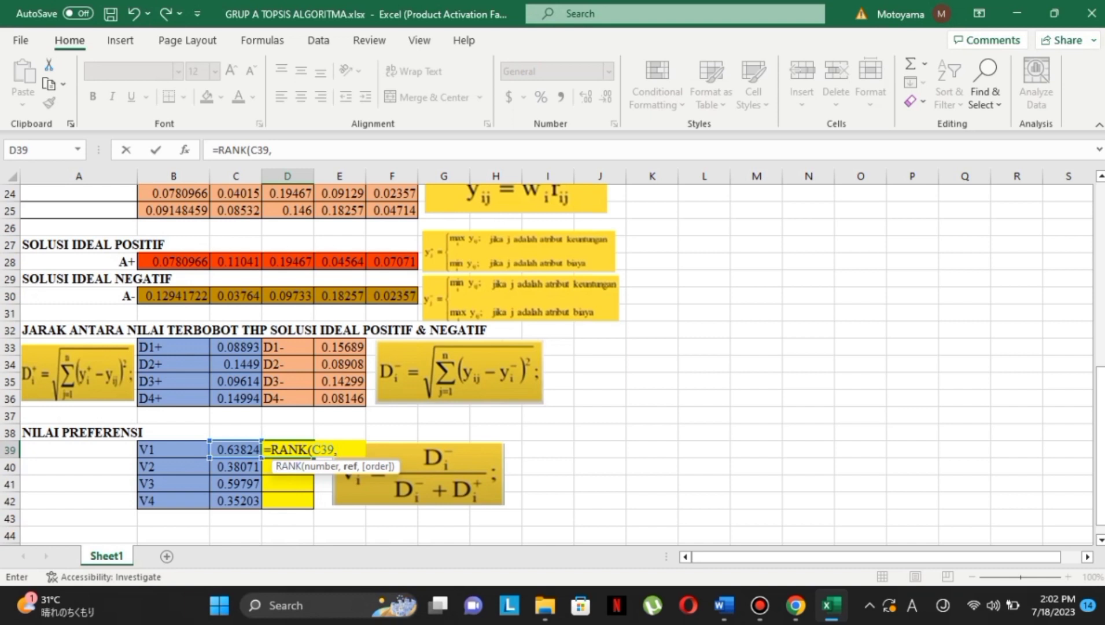
{"action": "left_click_drag", "start_coordinate": [234, 450], "coordinate": [237, 501]}
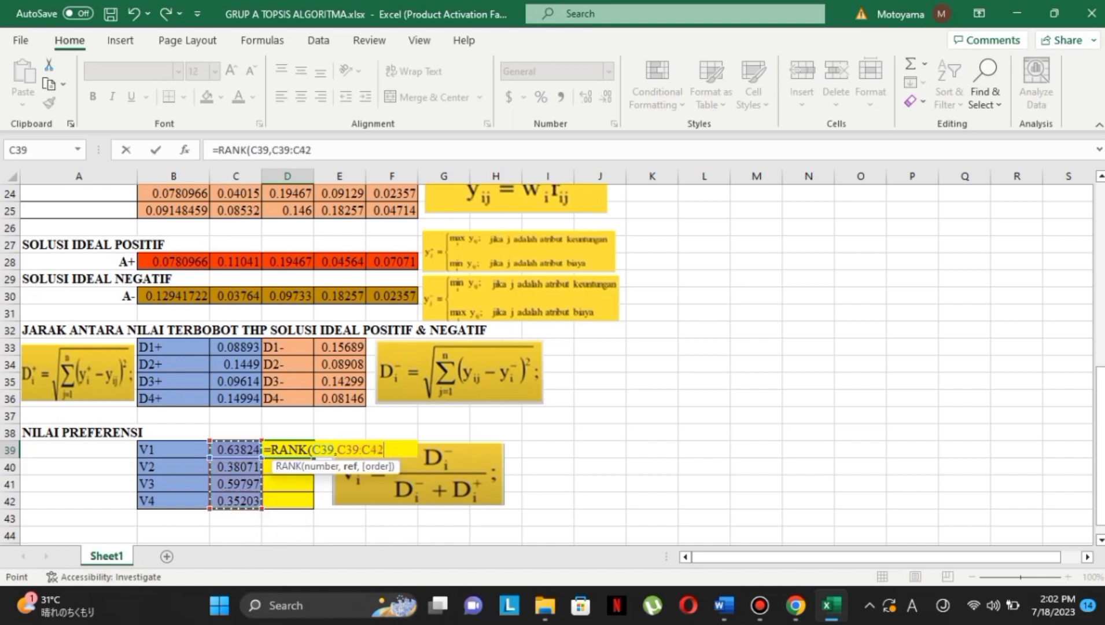
{"action": "key", "text": "F4"}
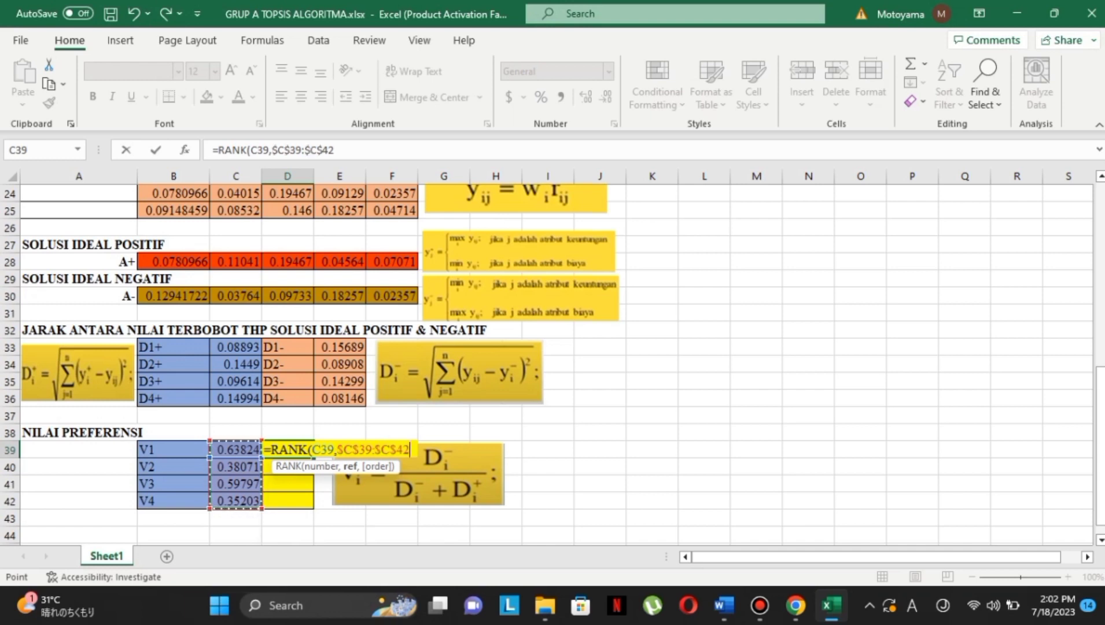
{"action": "type", "text": ",0"}
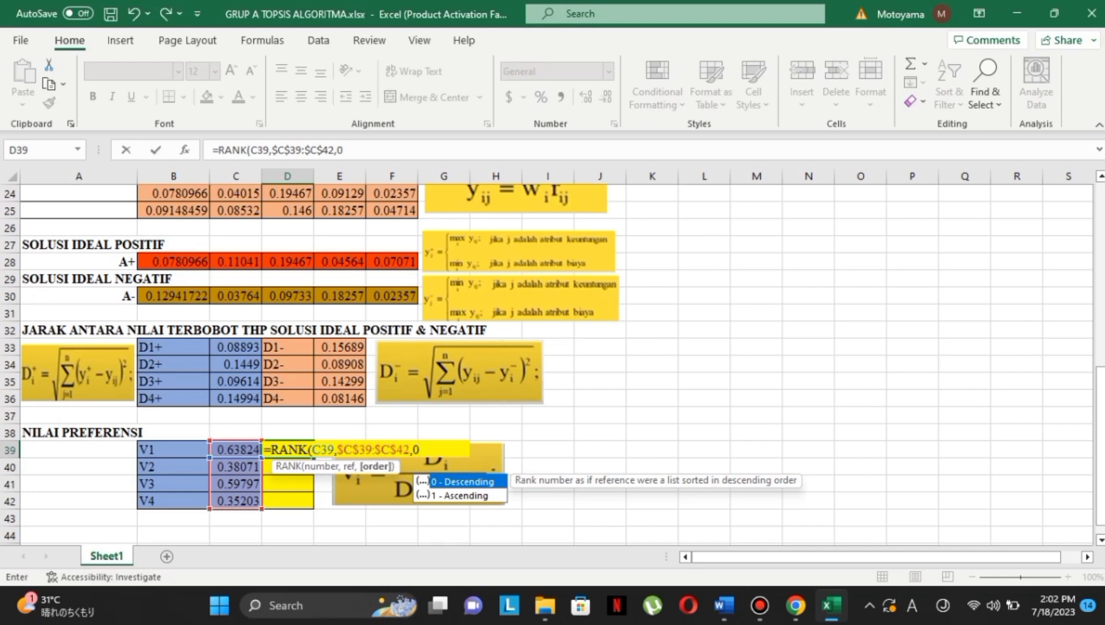
{"action": "type", "text": ")"}
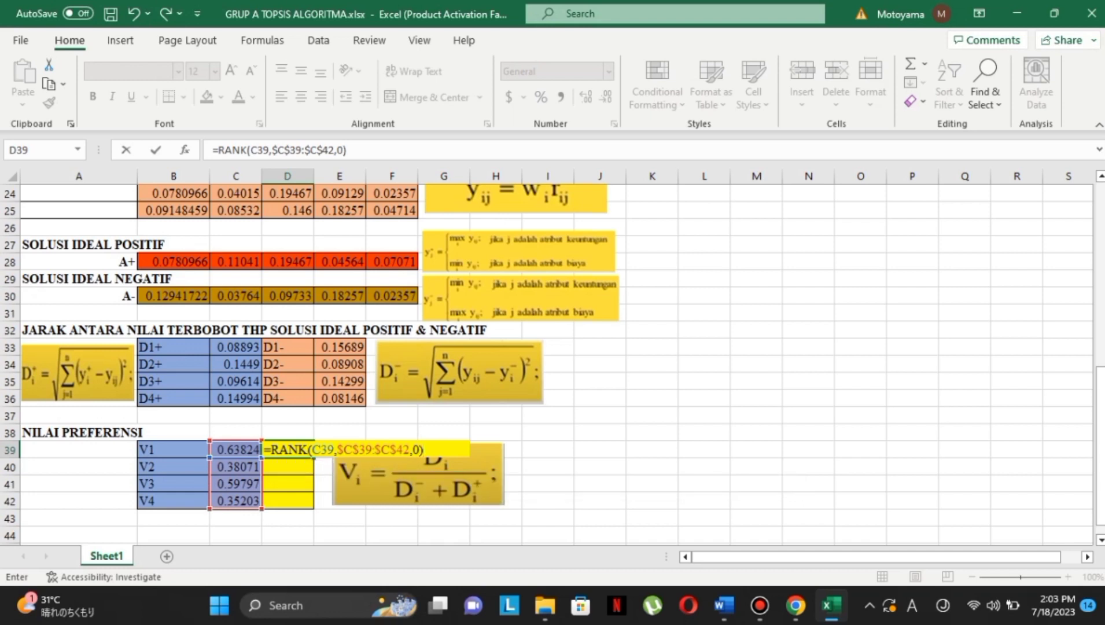
{"action": "key", "text": "Return"}
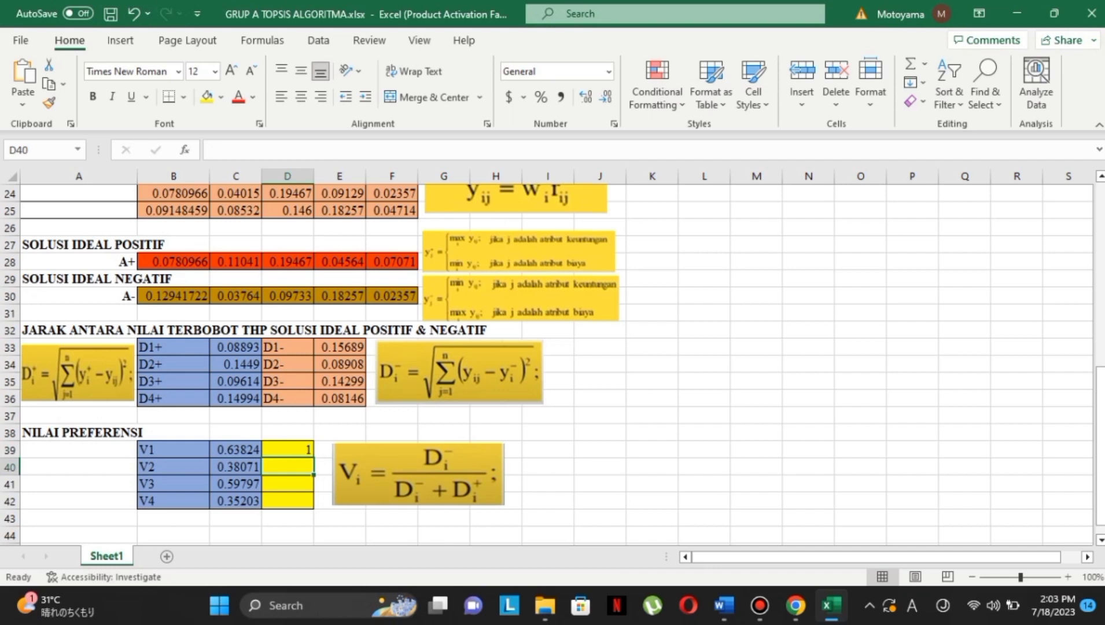
Copy the RANK formula from D39 down through D42 to rank V2, V3 and V4
{"action": "left_click", "coordinate": [288, 449]}
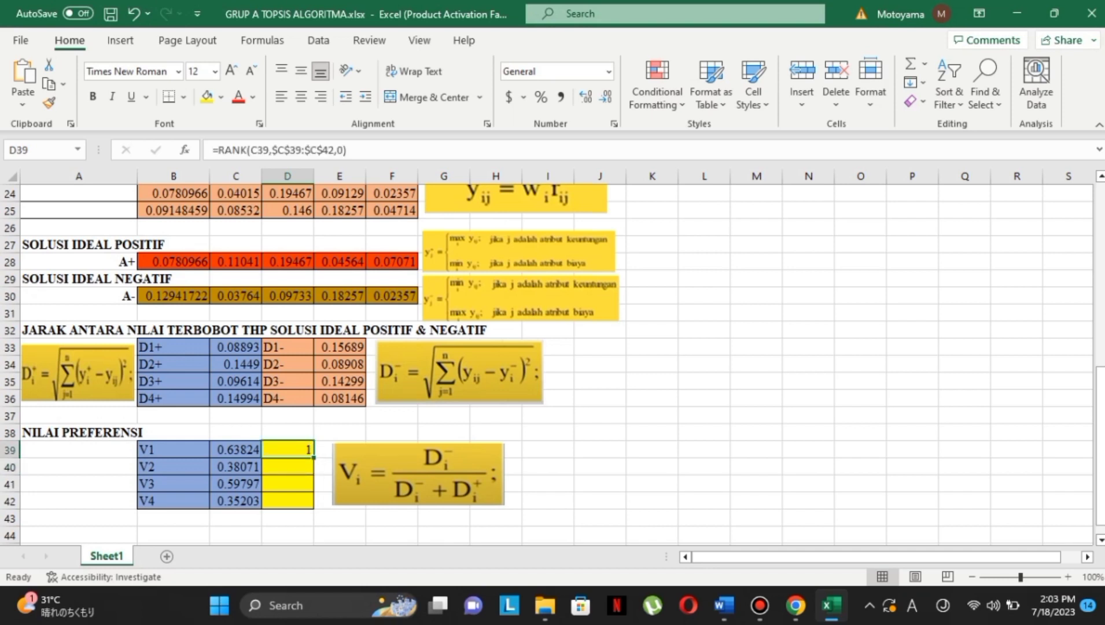
{"action": "left_click_drag", "start_coordinate": [313, 458], "coordinate": [313, 508]}
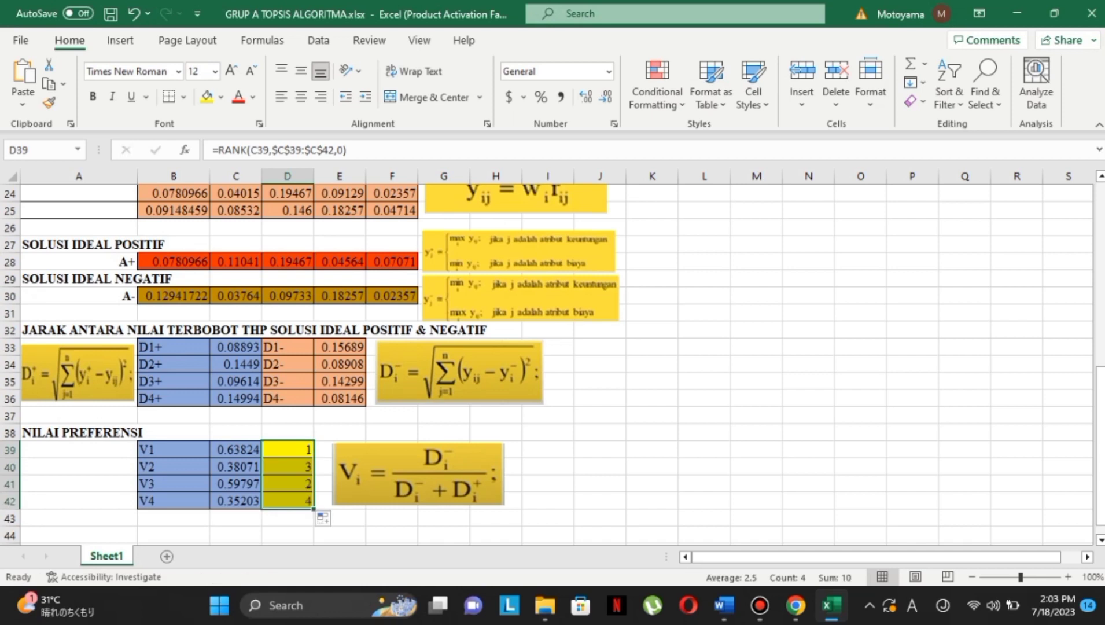
{"action": "left_click", "coordinate": [653, 416]}
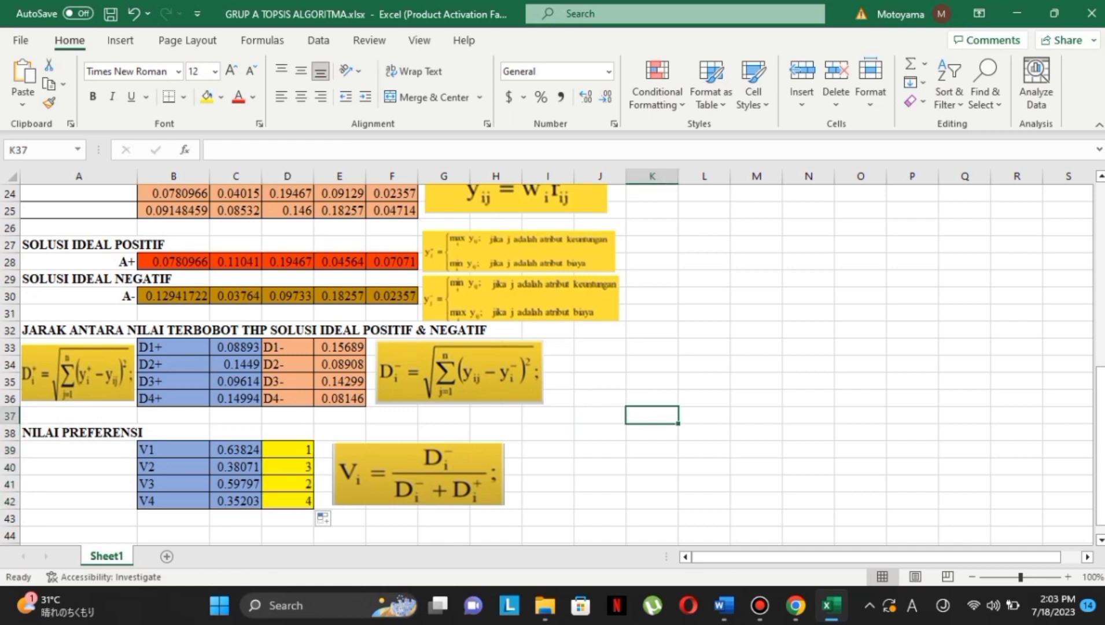